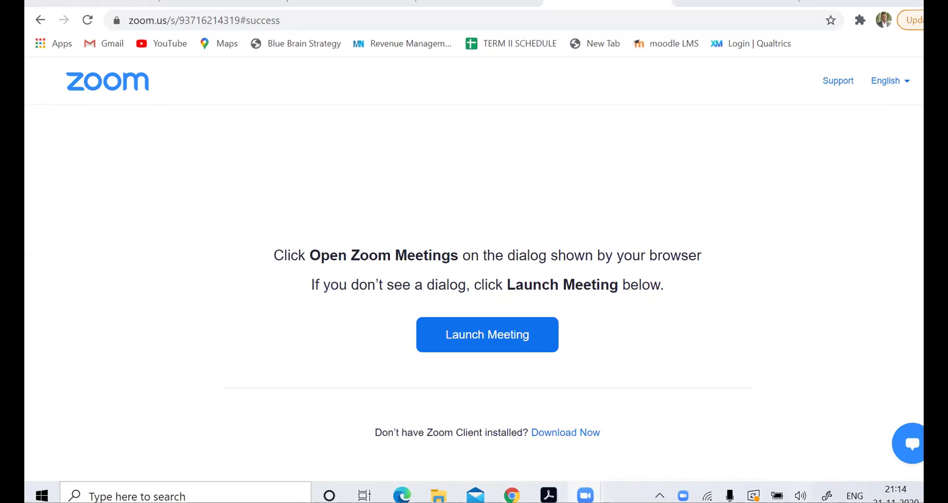
Step: Switch to File Explorer and open the NikeBrandEquityAndStudentsDemographics CSV file from the Assignment1 - Data Management folder in Excel
mouse_move(418, 489)
click(441, 447)
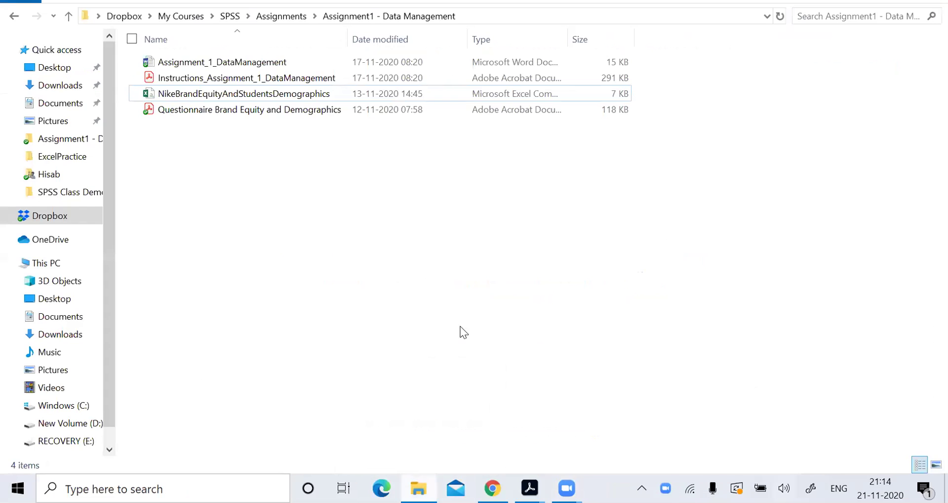
click(275, 95)
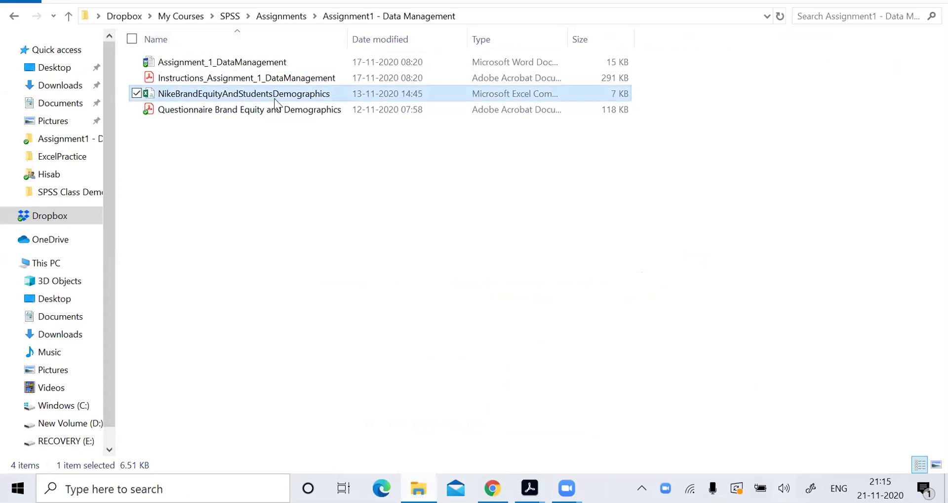
double_click(288, 98)
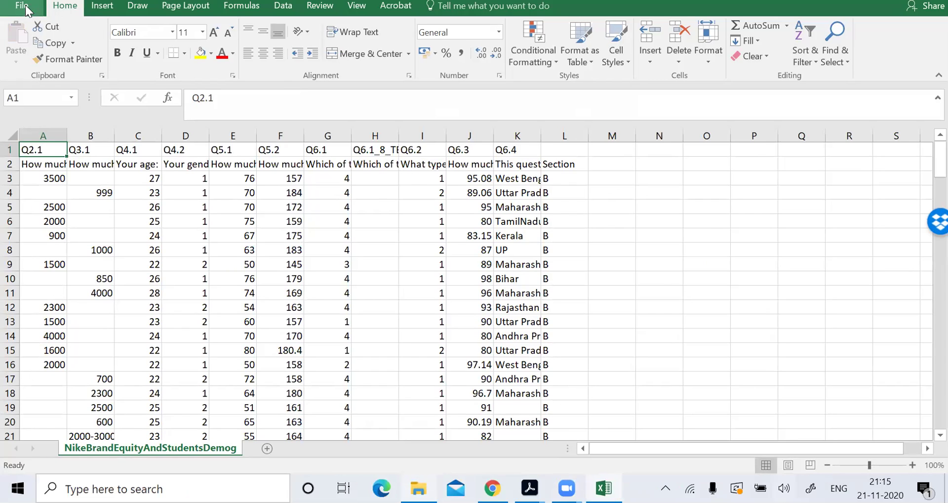
Step: Save the CSV file as an Excel Workbook (*.xlsx) under the same name in the same folder
click(25, 5)
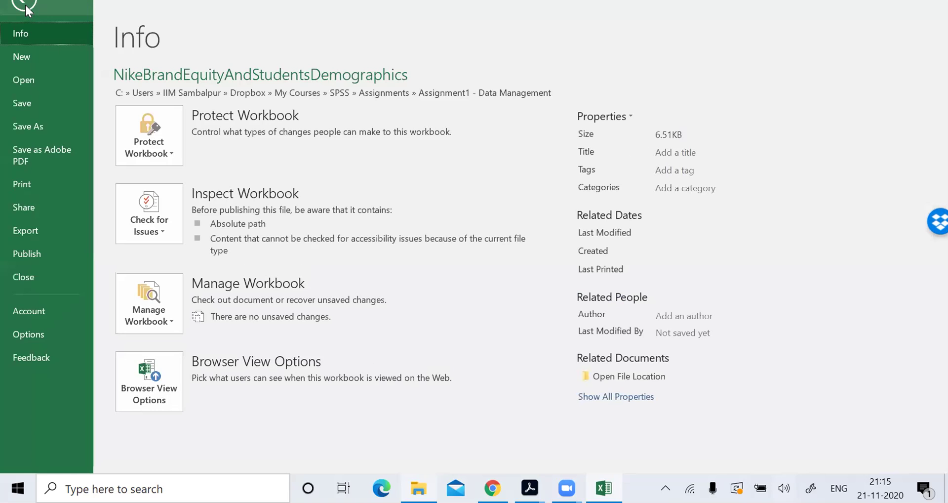
click(41, 127)
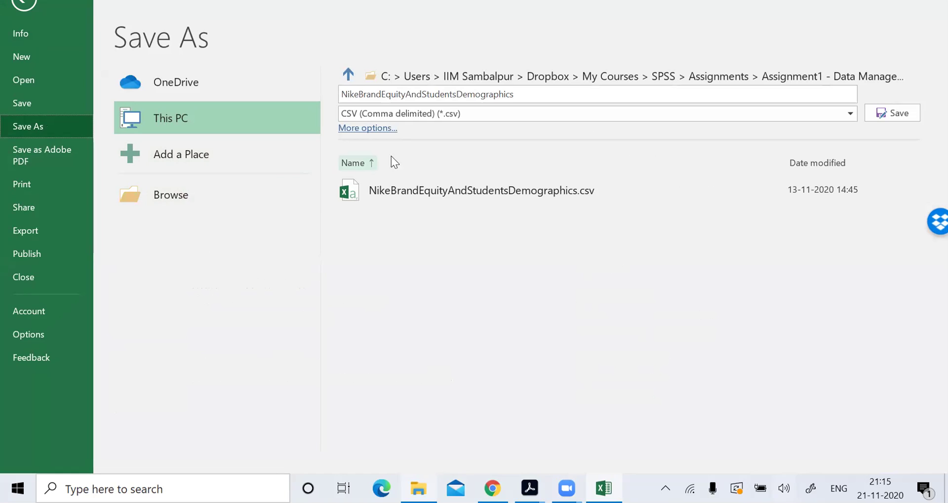
click(411, 115)
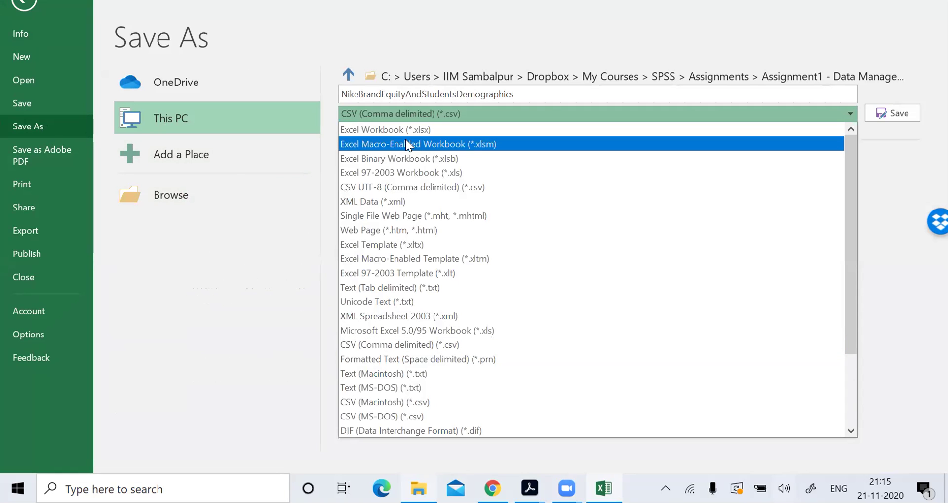
click(405, 131)
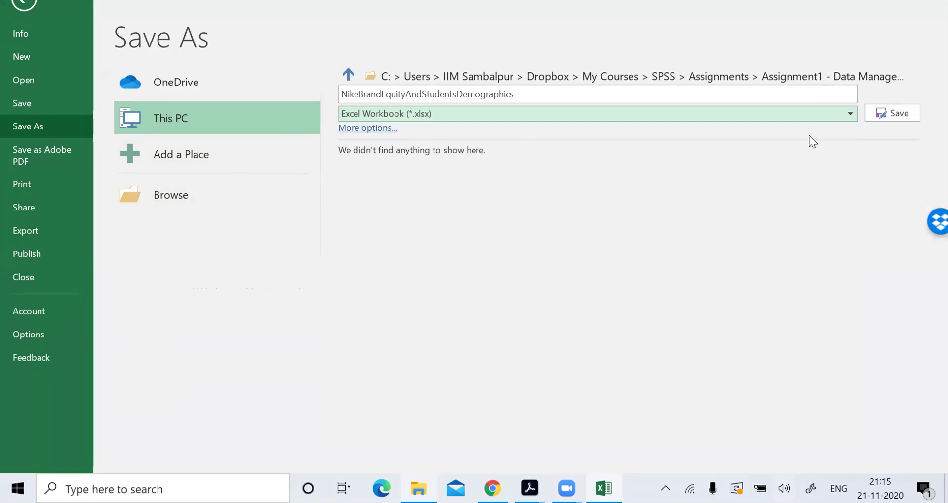
click(899, 112)
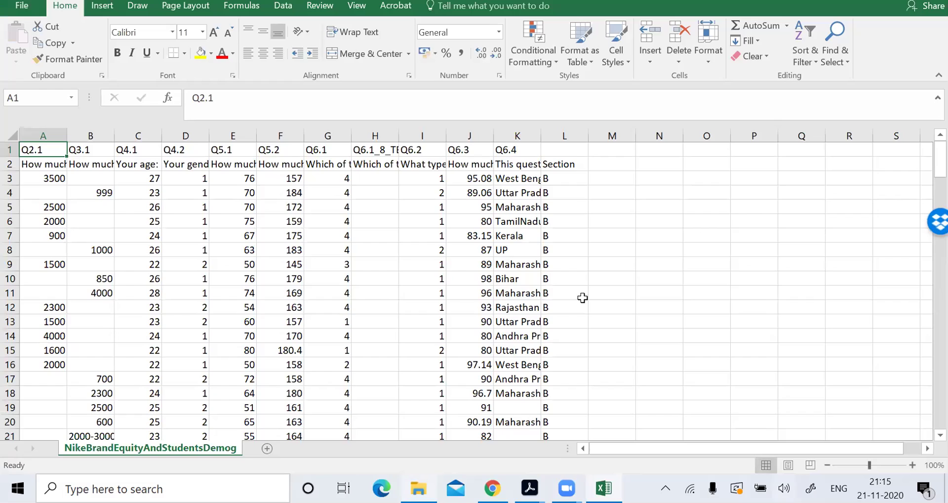
Step: Create a copy of the NikeBrandEquityAndStudentsDemog sheet in front of the original within the same workbook
click(618, 290)
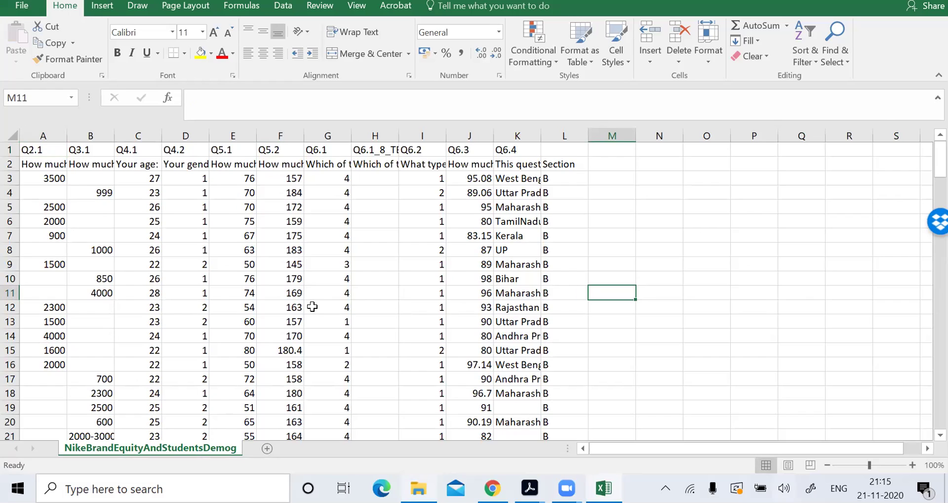
right_click(183, 447)
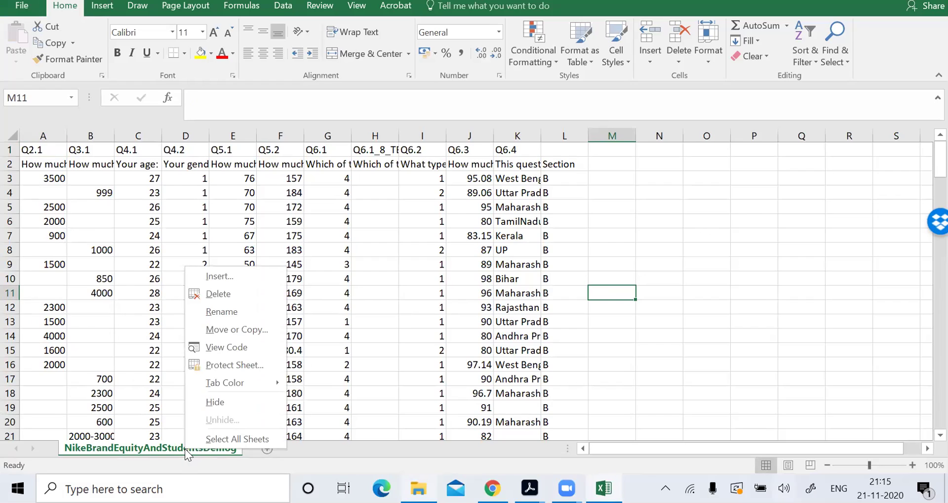
click(240, 327)
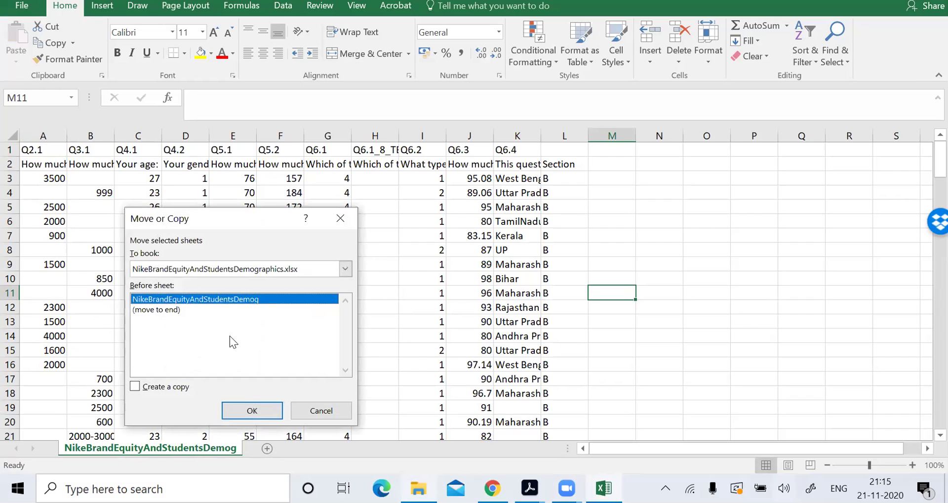
click(155, 390)
click(272, 409)
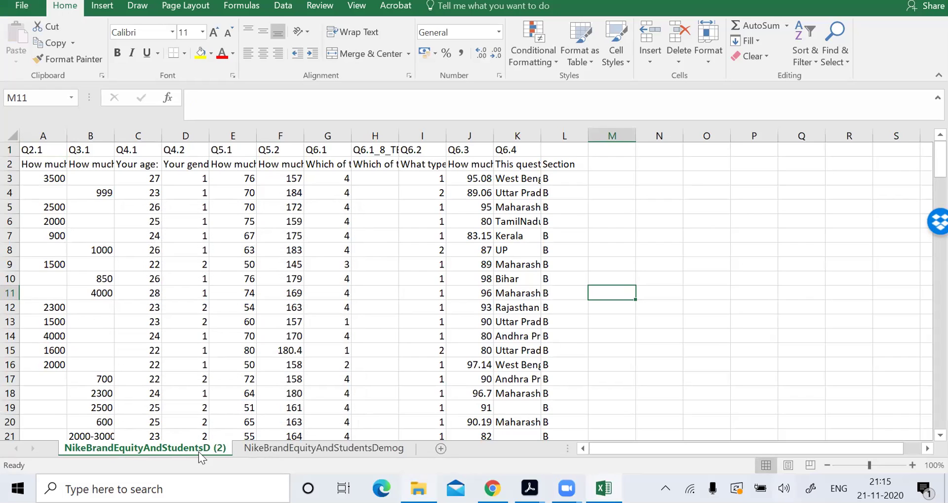
Step: Rename the copied sheet as Data4SPSS
right_click(216, 451)
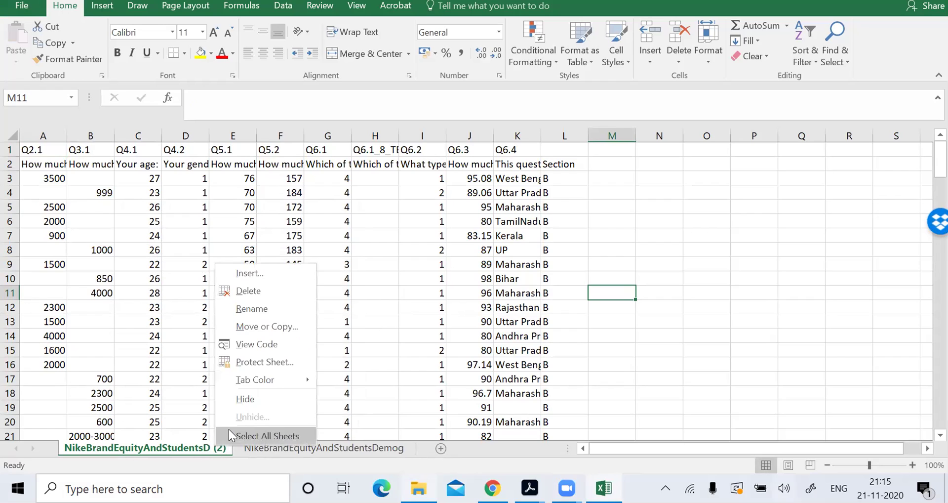
click(263, 311)
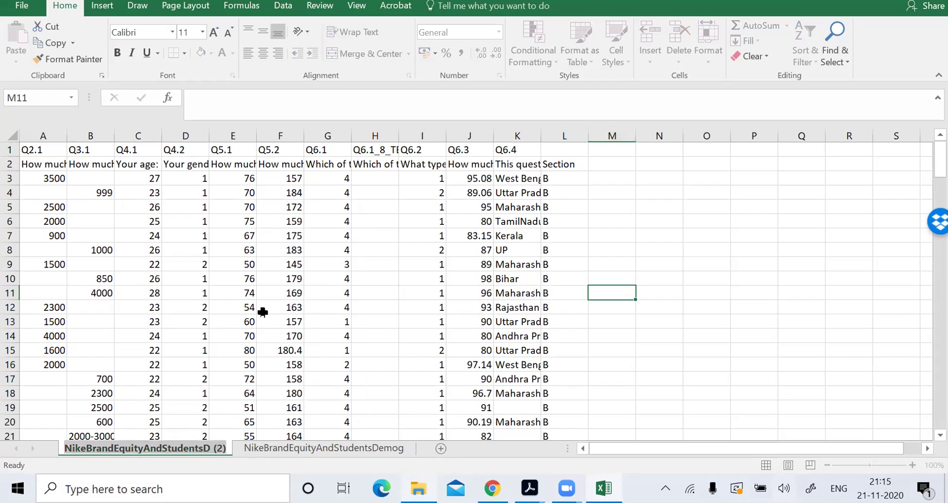
text(Data4S)
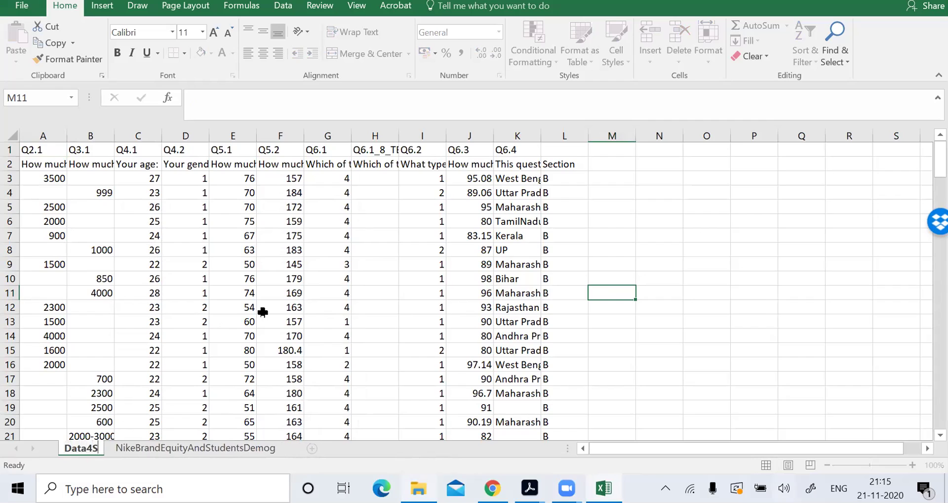
text(PSS)
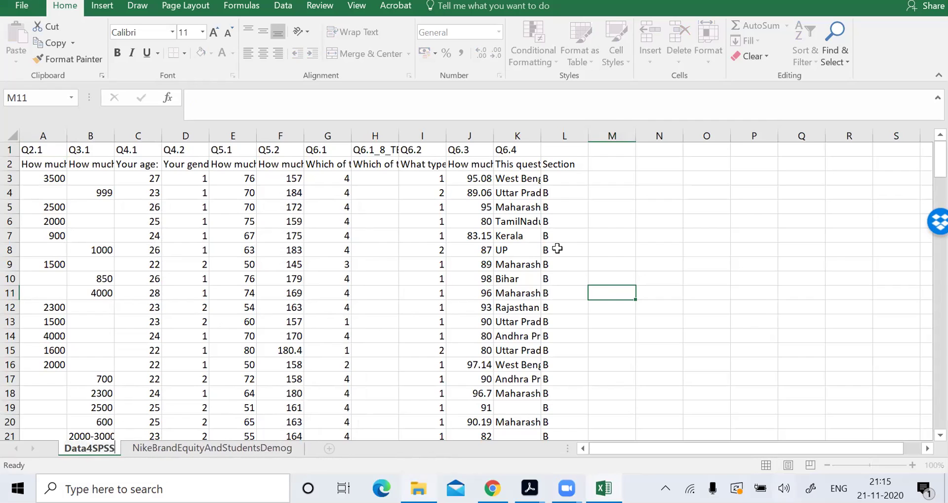
click(557, 248)
Step: Insert a blank row at row 3, between the question text and the first data record
click(15, 177)
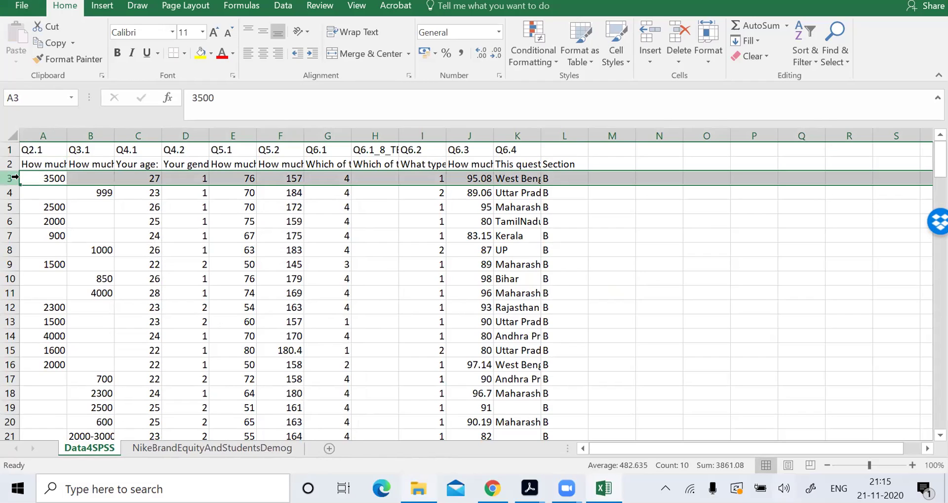
right_click(15, 177)
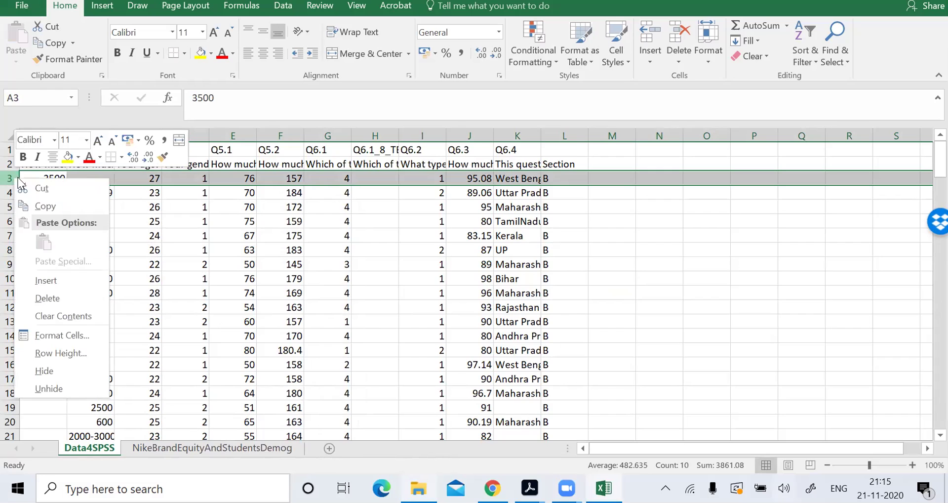
click(52, 280)
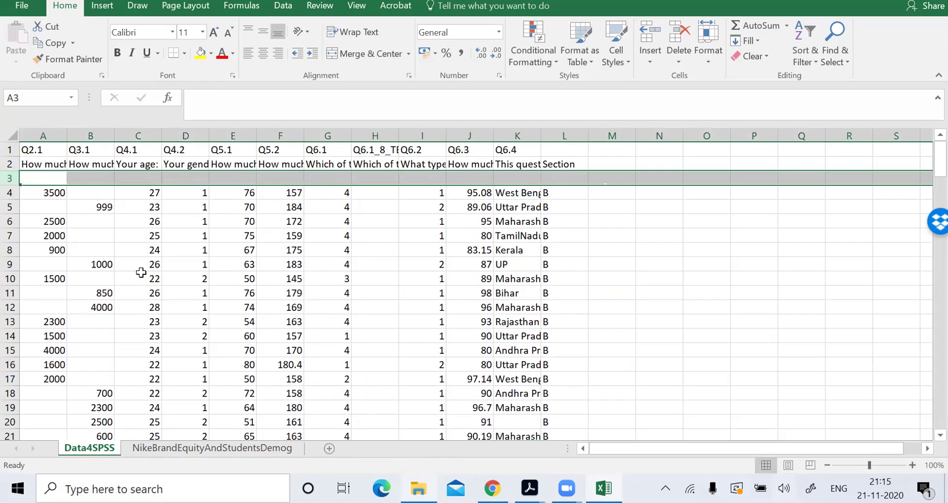
Step: Enter the variable names WTP_Treatment in A3 and WTP_Ctrl in B3
click(57, 177)
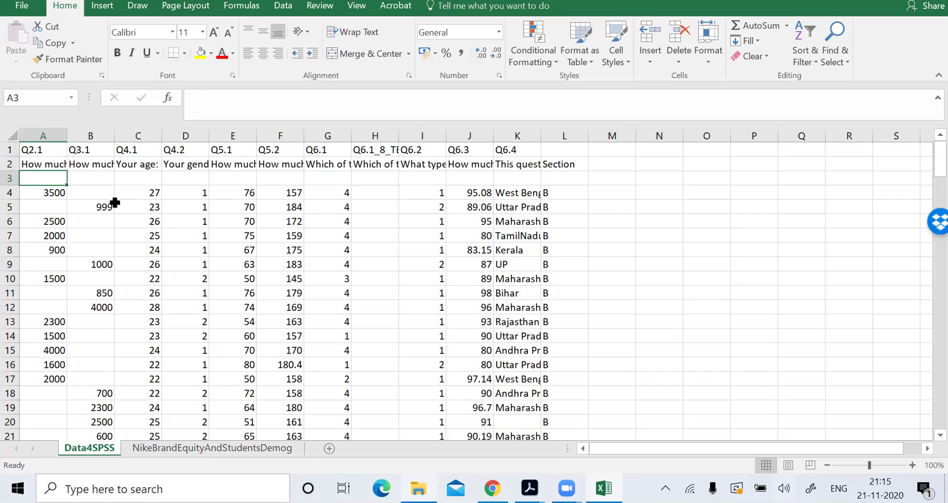
text(WTP_)
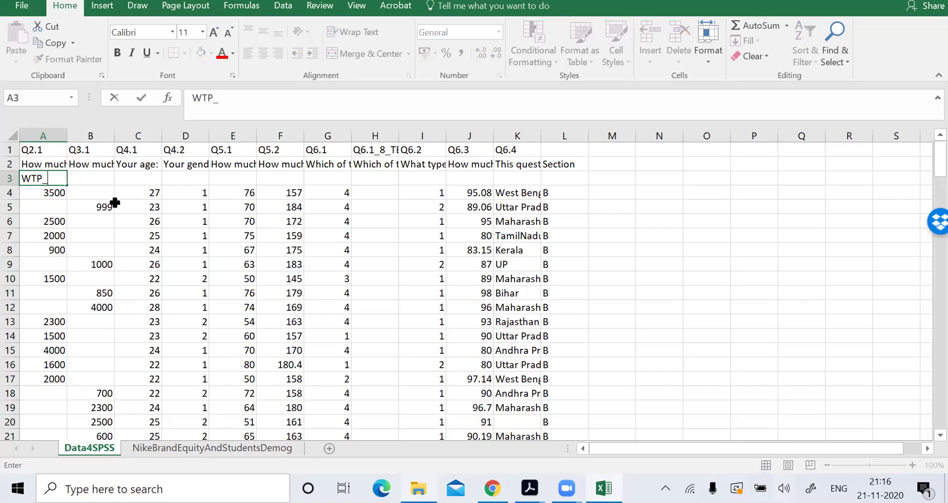
text(Treatment)
key(Tab)
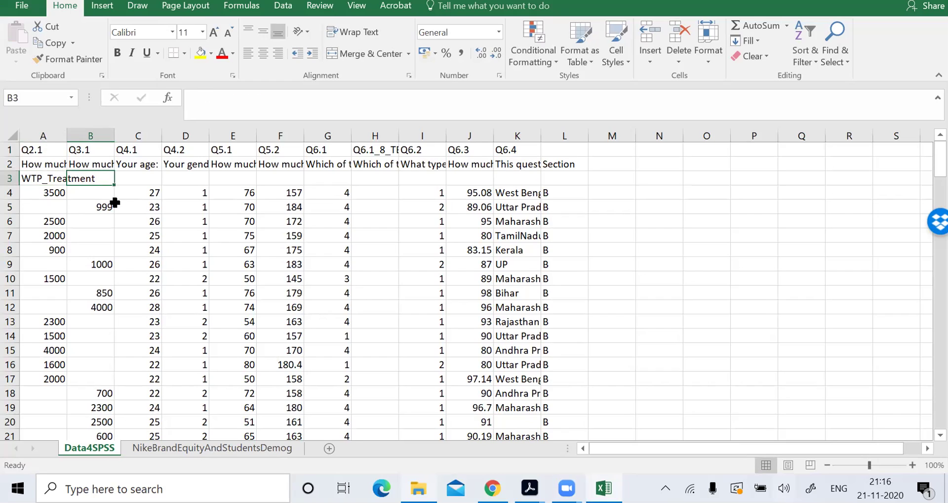
text(WTP_)
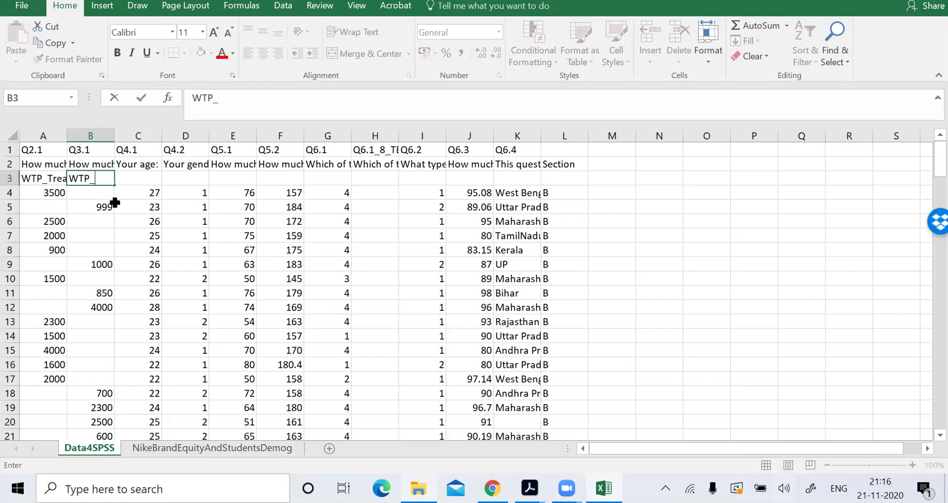
text(Ctrl)
key(Tab)
Step: Enter the variable names Age in C3 and Gender in D3
text(Age)
key(Tab)
text(Gemnder)
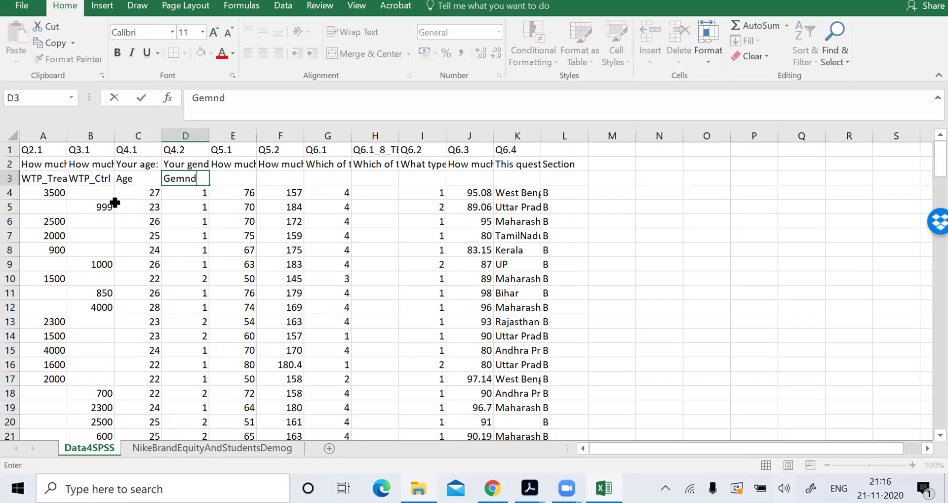
key(BackSpace)
key(BackSpace)
key(BackSpace)
key(BackSpace)
key(BackSpace)
text(nee)
key(BackSpace)
key(BackSpace)
text(der)
key(Tab)
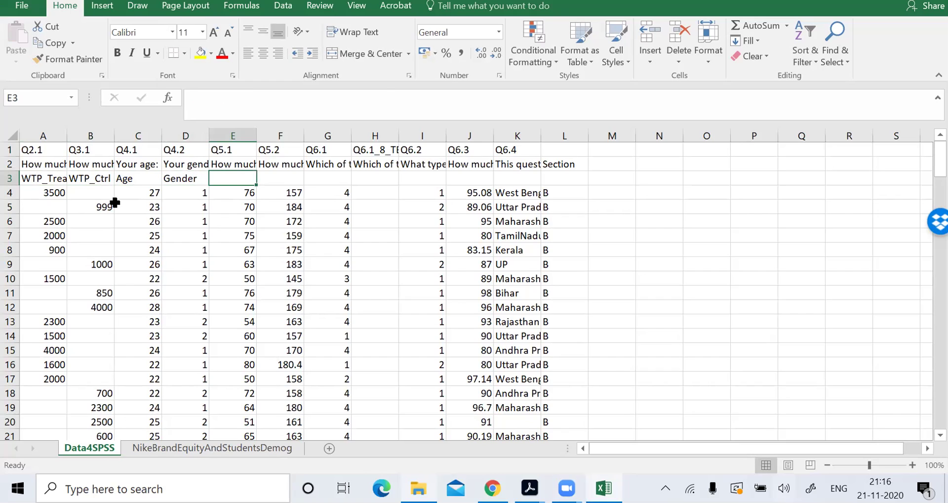
Step: Check the question text above E3 and enter the variable name Weight in E3
key(Up)
key(Down)
text(Wio)
key(BackSpace)
text(e)
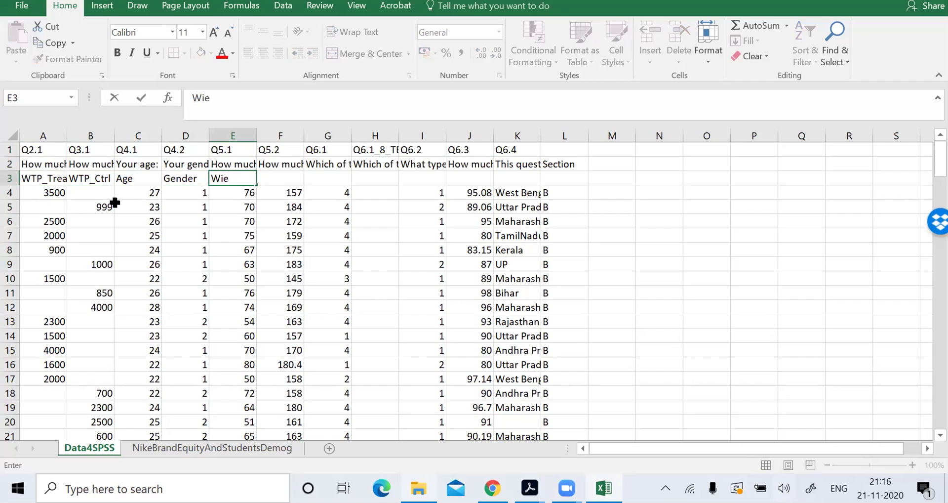
text(ght)
key(BackSpace)
key(BackSpace)
text(ght)
key(BackSpace)
key(BackSpace)
key(BackSpace)
key(BackSpace)
key(BackSpace)
text(eight)
key(Tab)
Step: Enter the variable name Height in F3, with a capital H
text(heid)
key(BackSpace)
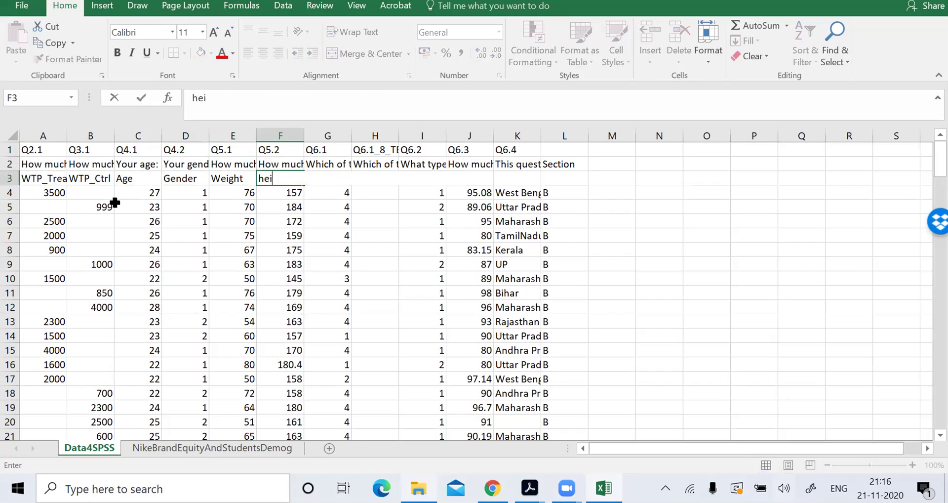
text(ght)
key(Left)
key(Left)
key(Left)
key(Right)
key(Right)
key(Right)
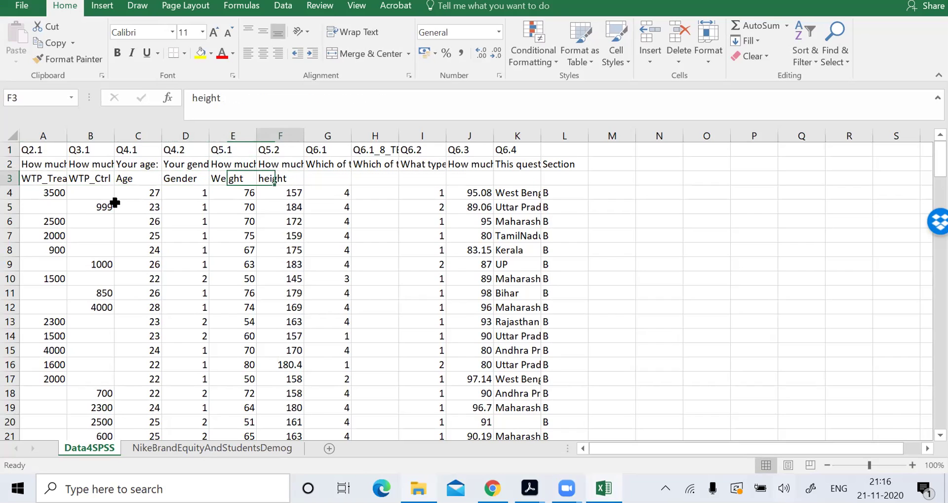
click(199, 98)
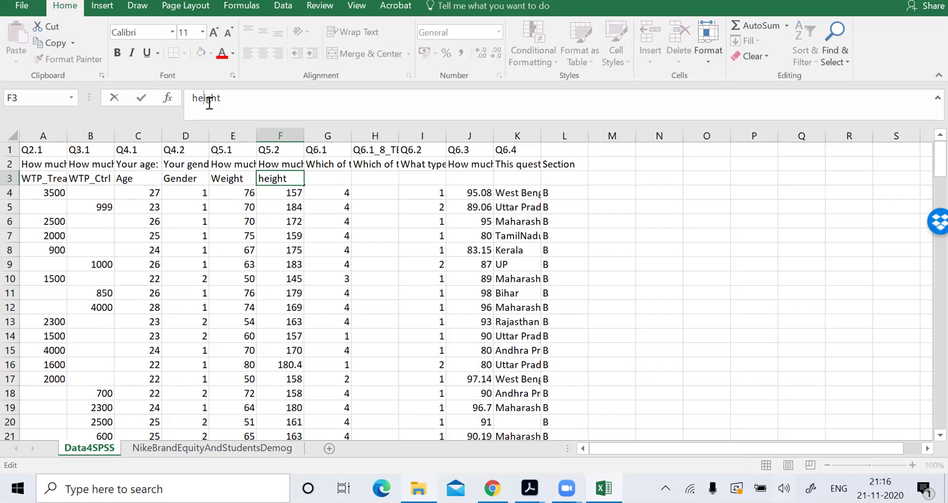
key(BackSpace)
text(H)
key(Tab)
Step: Check the Q6.1 question text and enter the variable names UG in G3 and UG_Other in H3
key(Up)
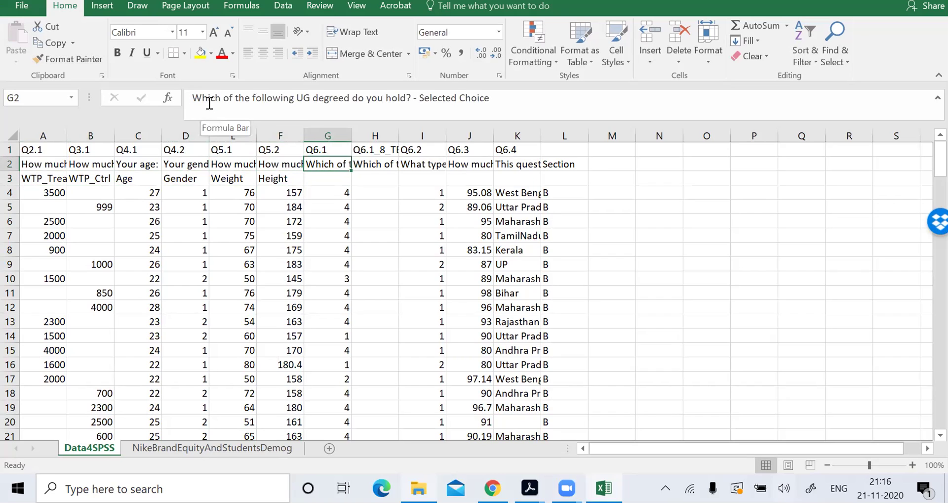
key(Down)
text(UG)
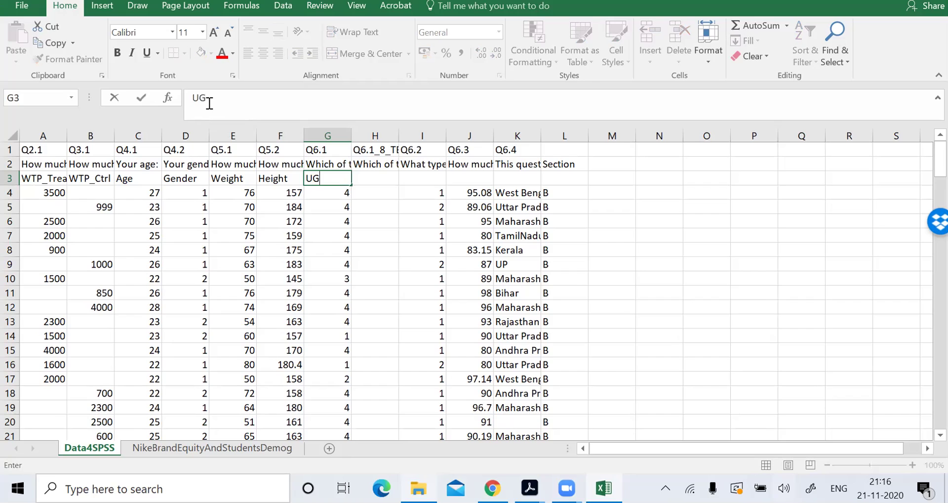
key(Tab)
text(UG_)
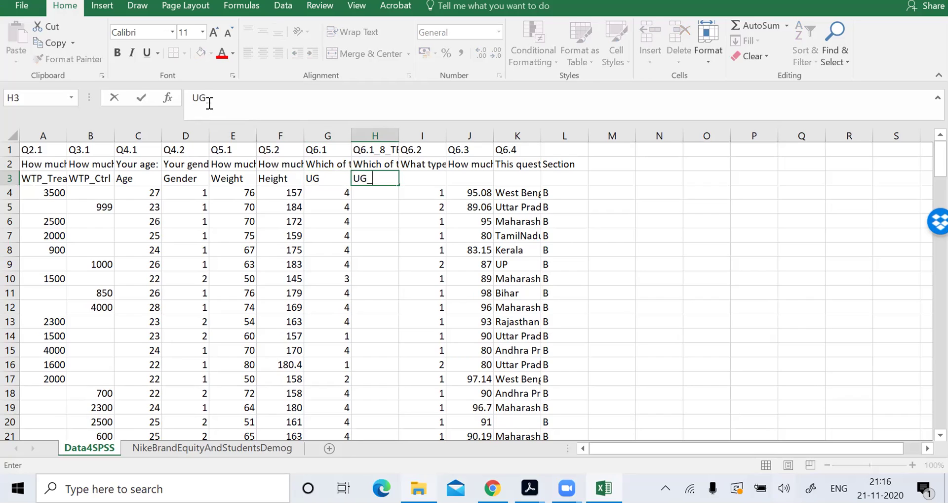
text(Other)
key(Tab)
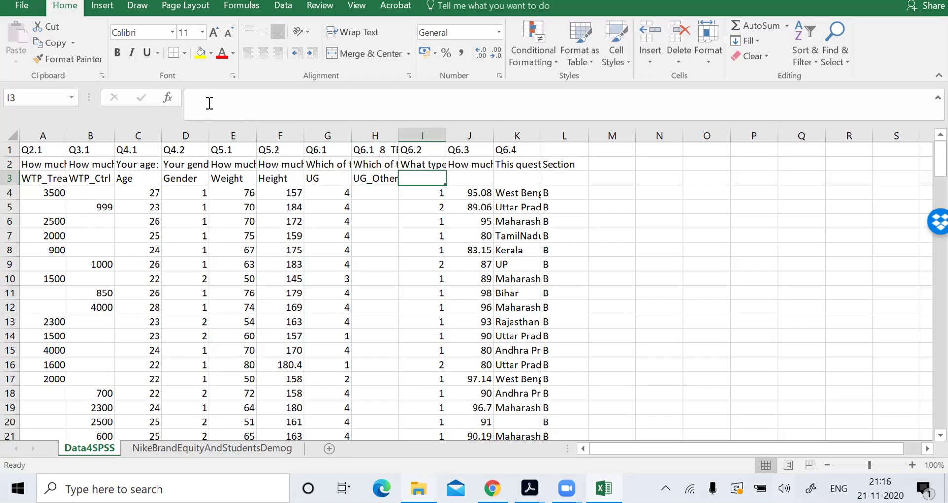
Step: Enter the variable names Device in I3 and CAT in J3
text(Device)
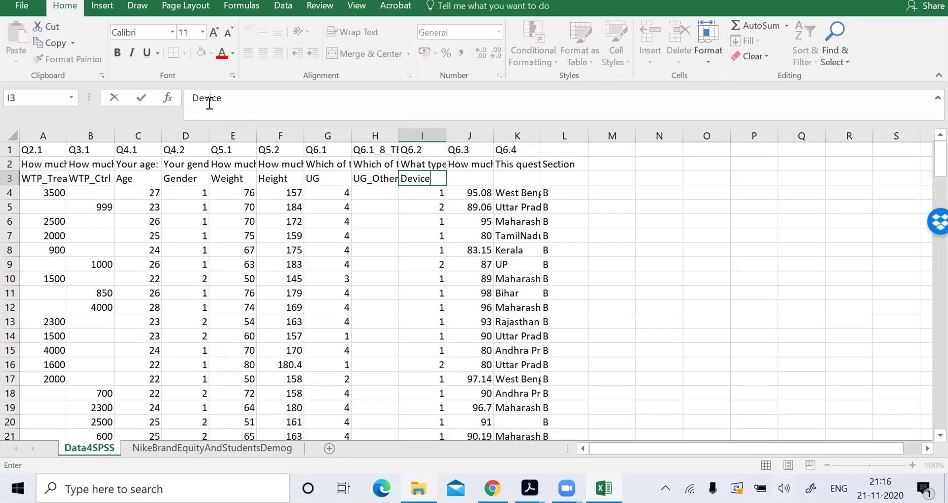
key(Tab)
text(CAT)
key(Tab)
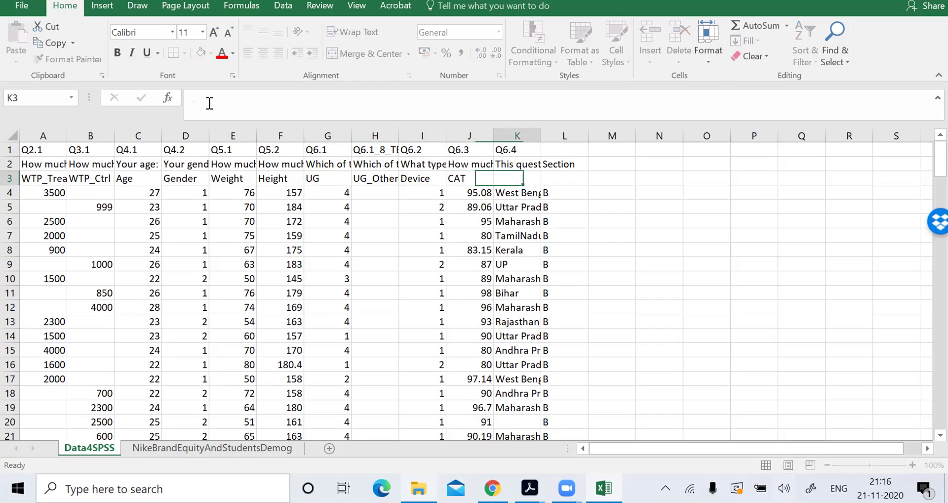
Step: Enter the variable names State in K3 and Section in L3
text(State)
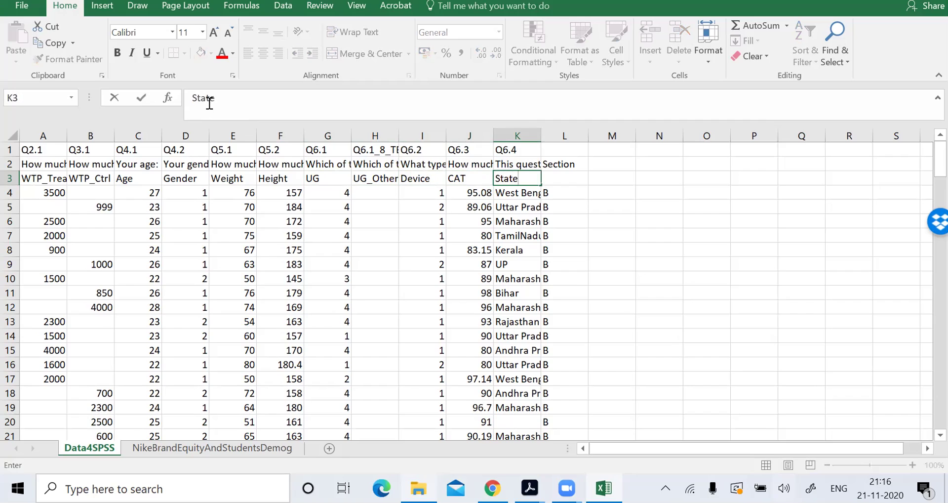
key(Tab)
text(Sec)
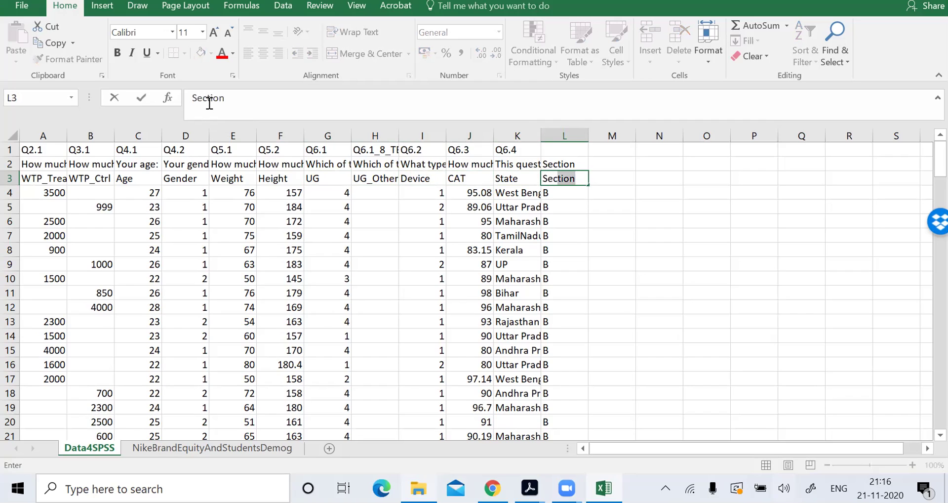
key(Return)
click(620, 305)
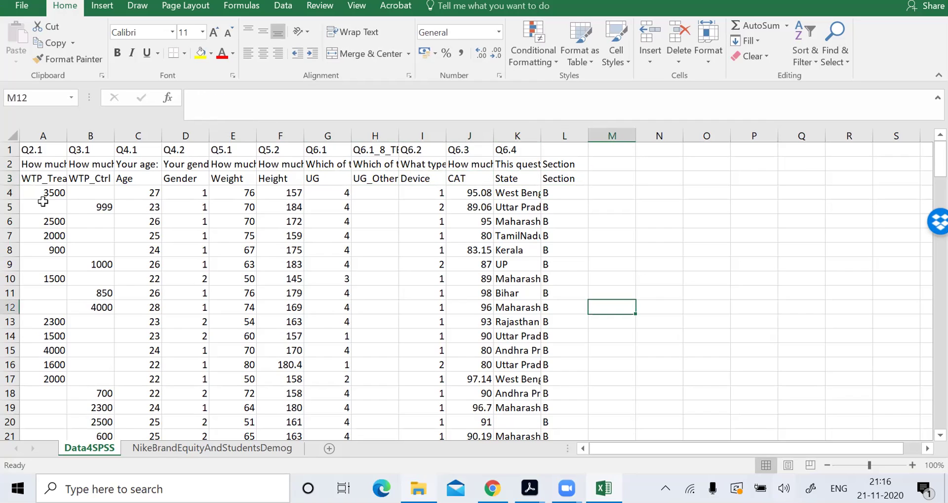
Step: Delete rows 1 and 2 with the question codes and question texts, leaving the short variable names as the header row
drag(10, 149, 10, 163)
right_click(10, 163)
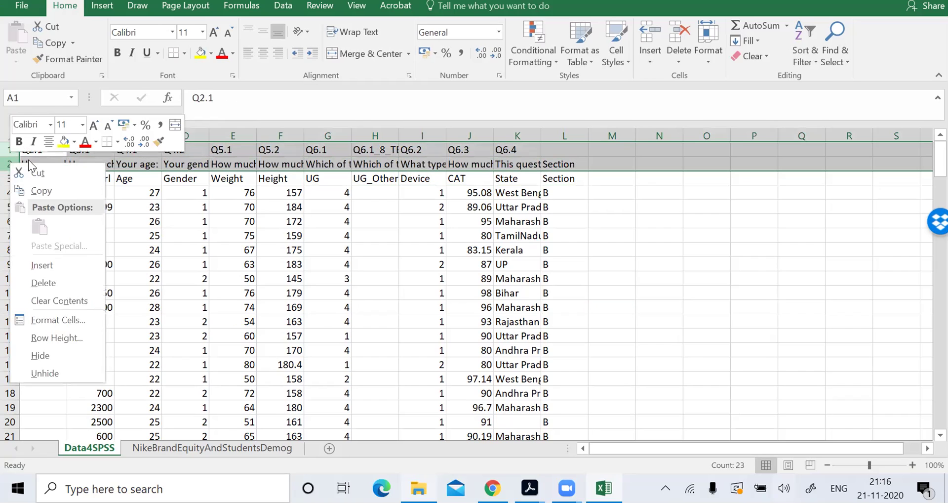
click(46, 280)
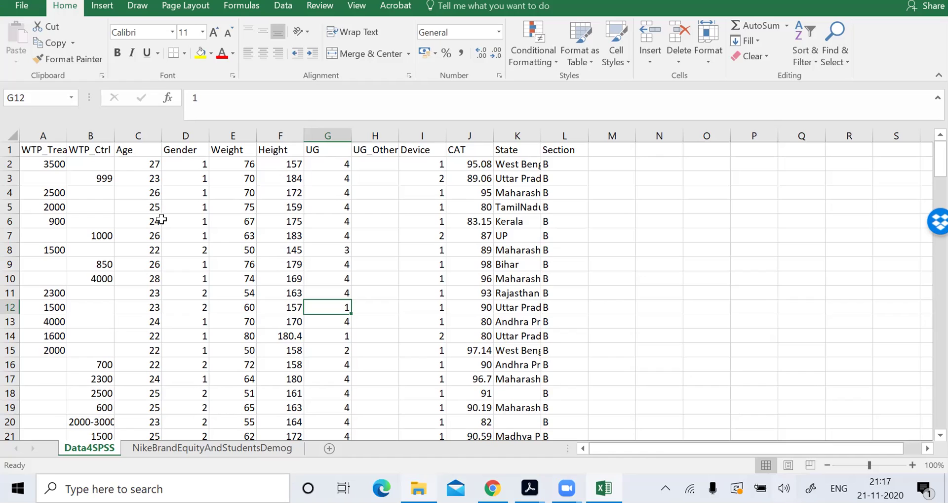
click(230, 192)
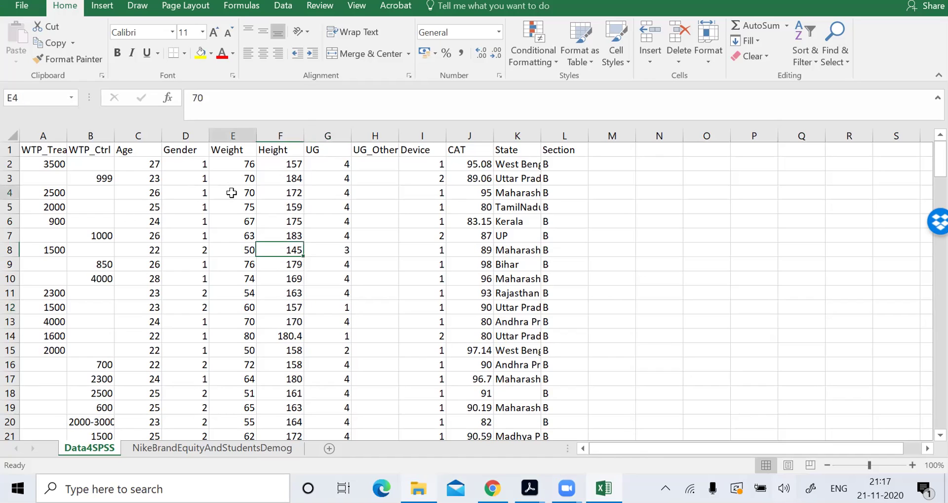
Step: Add filters to the variable names in header row 1
click(9, 149)
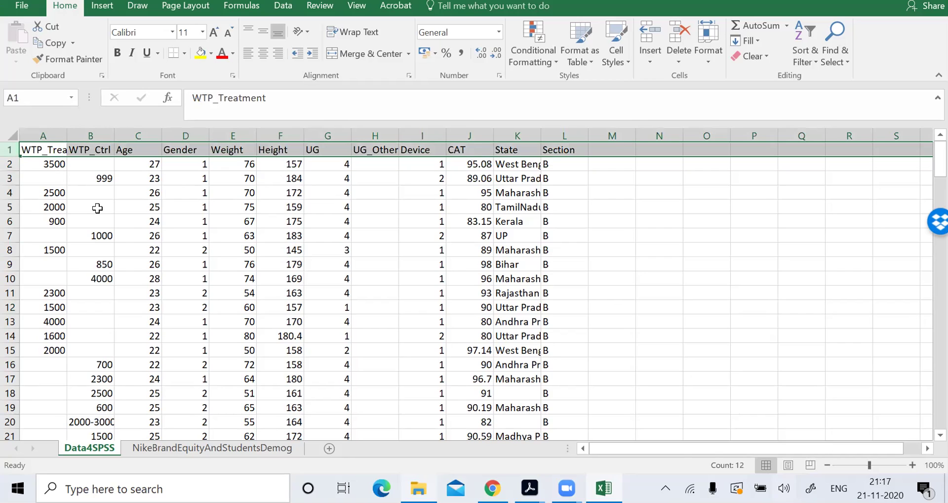
click(284, 7)
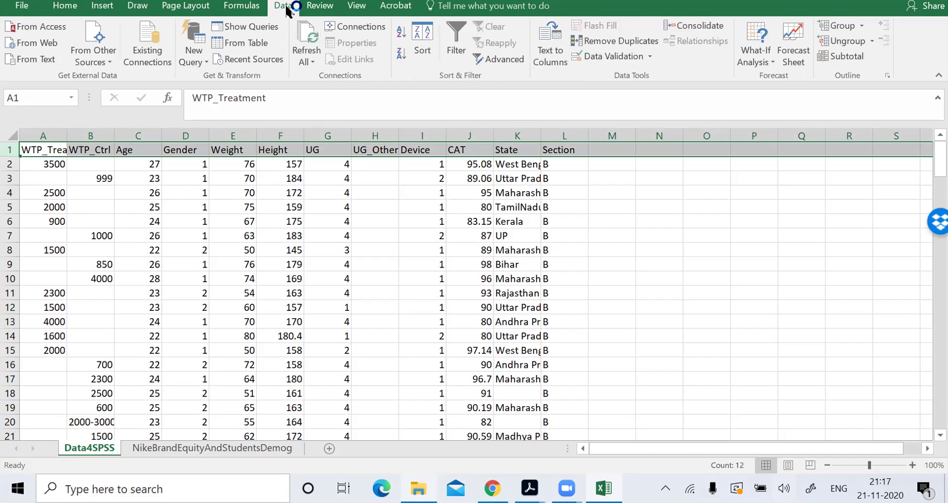
click(459, 44)
click(233, 320)
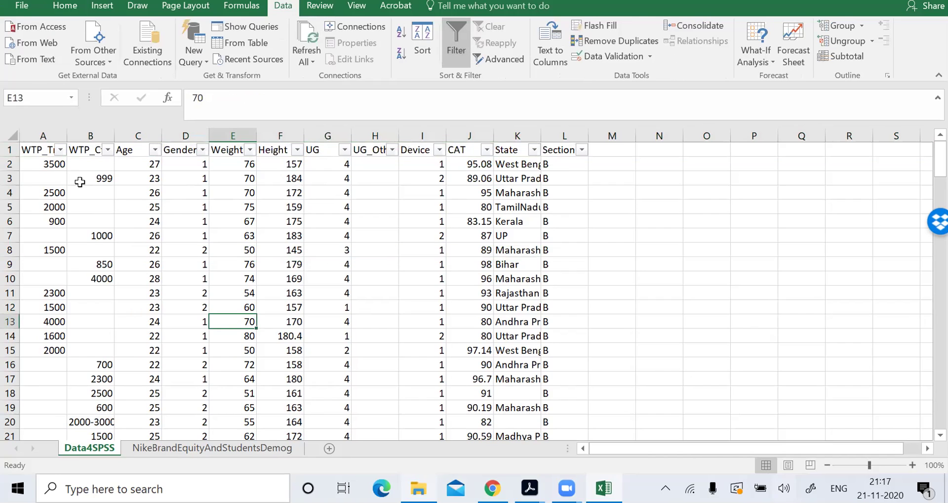
Step: Sort the data by WTP_Treatment from smallest to largest and clear the text entry "online" in A27
click(59, 149)
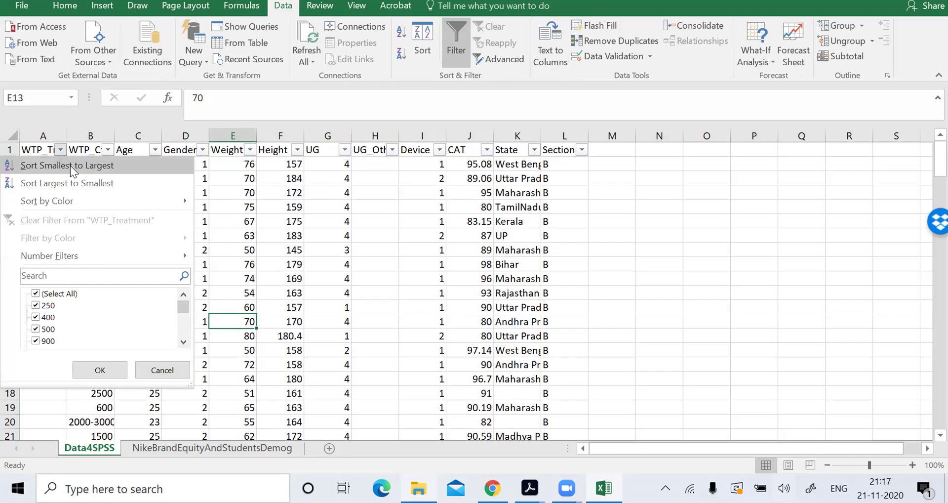
click(70, 165)
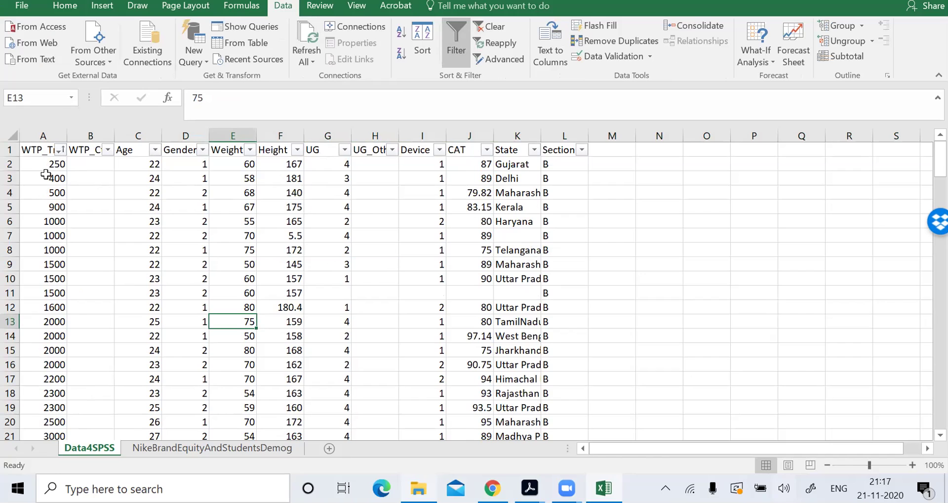
scroll(43, 226, down, 6)
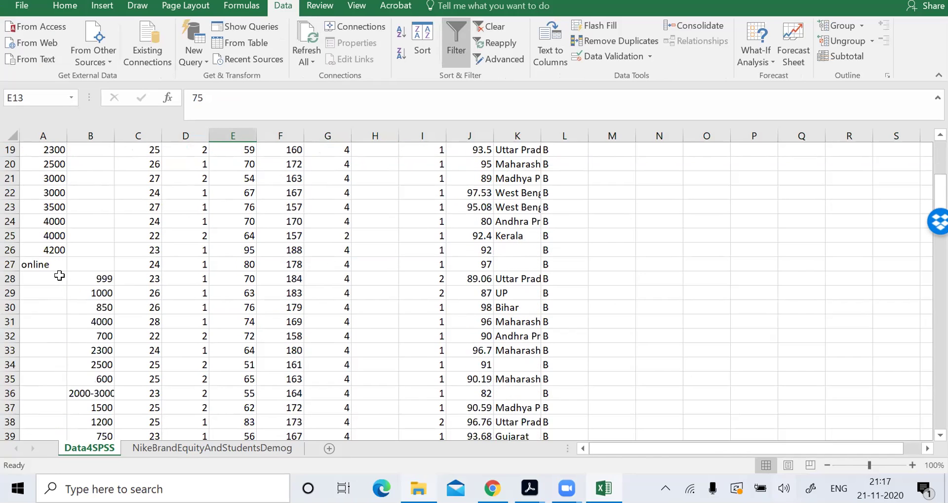
click(46, 267)
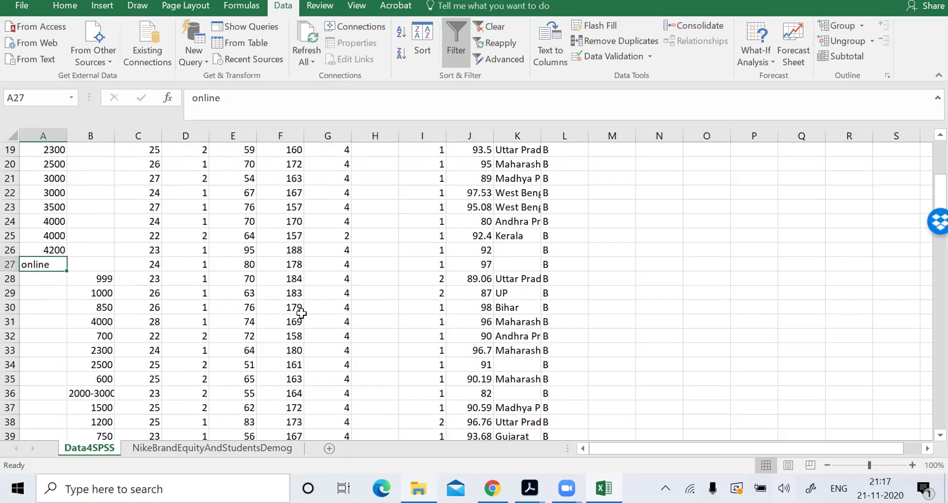
key(Delete)
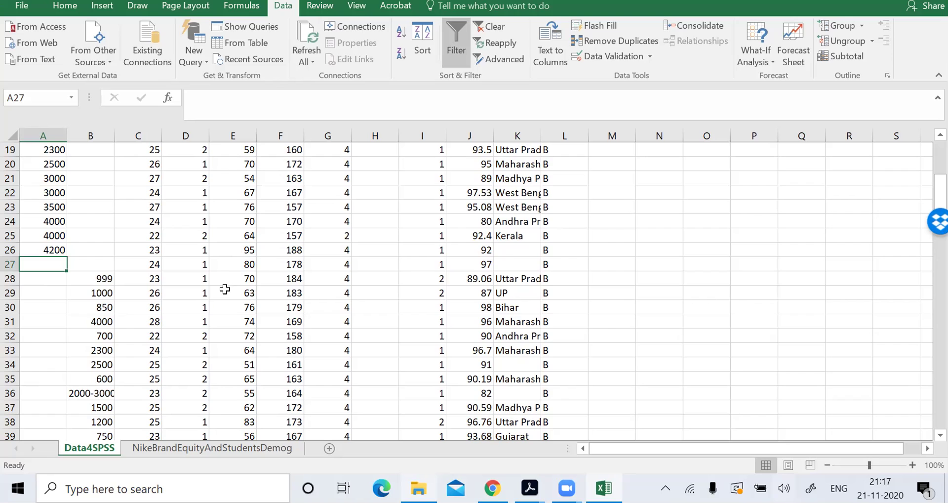
Step: Delete the empty row 53 that separates the section B and section A records
scroll(223, 290, down, 8)
scroll(222, 290, down, 2)
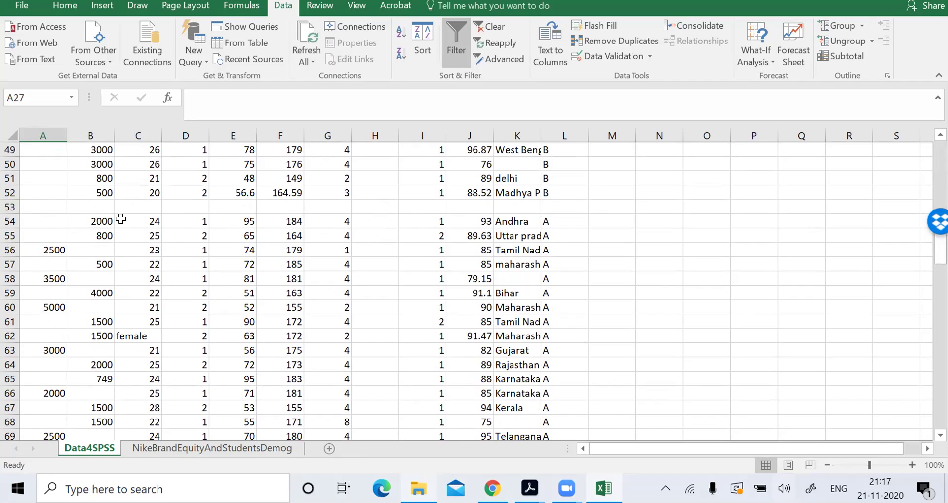
click(9, 207)
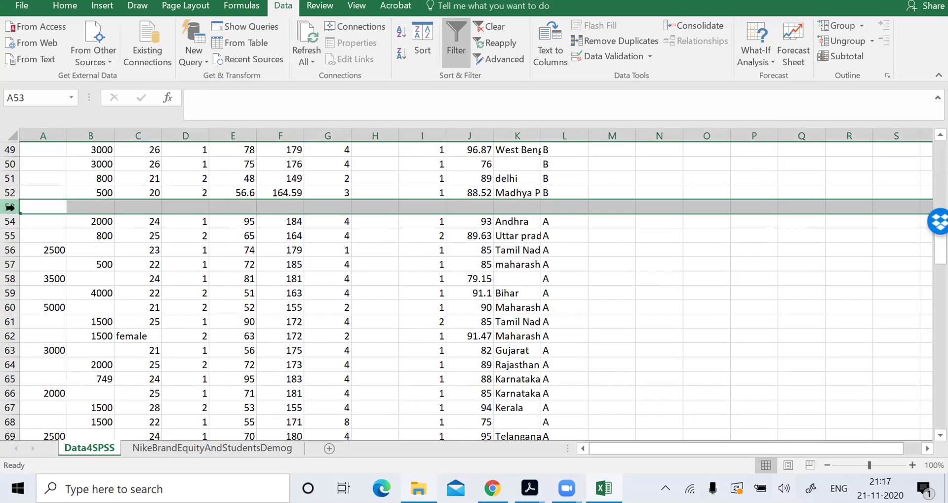
right_click(10, 207)
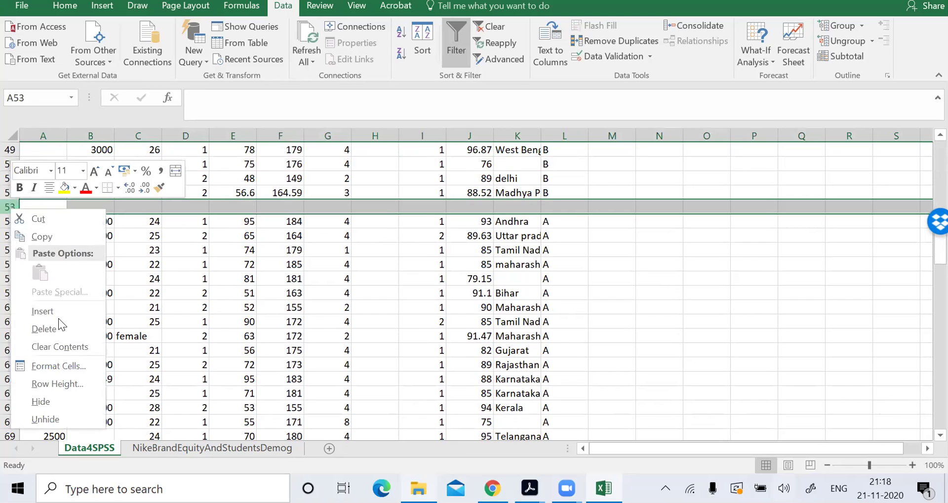
click(62, 332)
Step: Sort the data again by WTP_Treatment from smallest to largest and replace the range 1500-2000 in A78 with 1750
scroll(285, 300, up, 16)
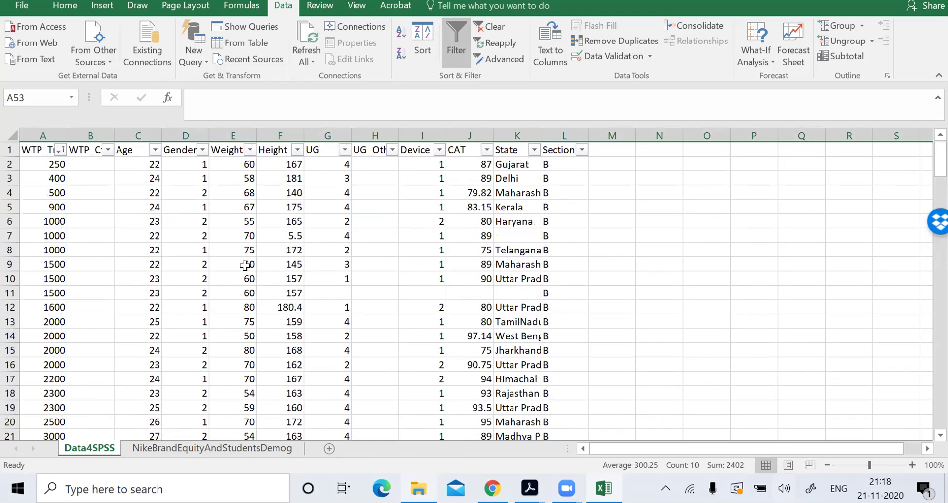
click(60, 149)
click(54, 167)
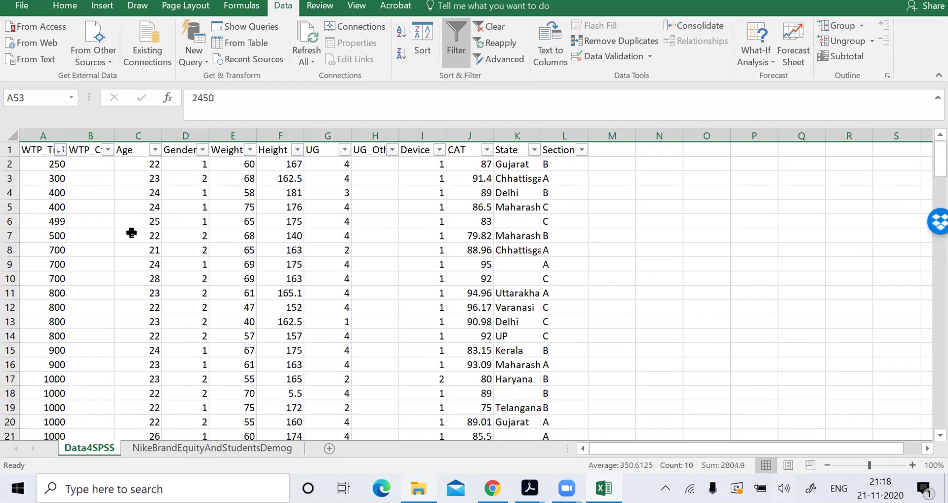
scroll(129, 237, down, 16)
scroll(127, 237, down, 5)
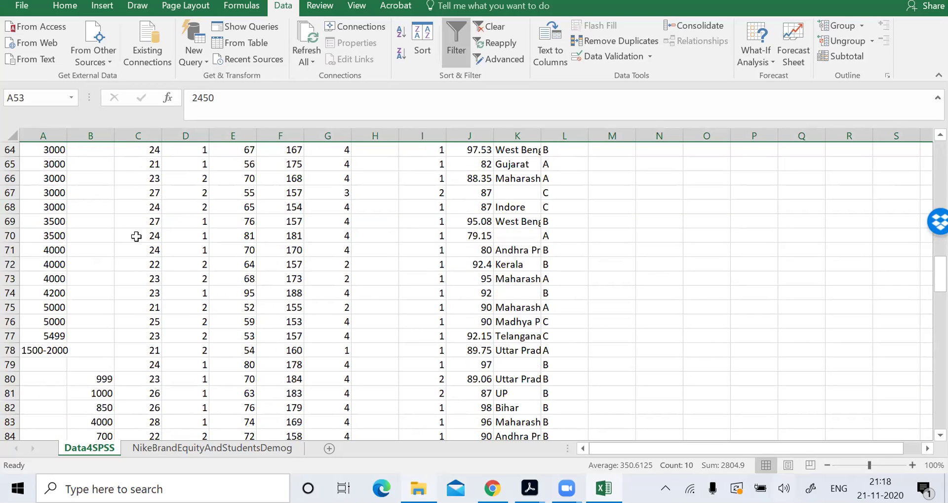
click(58, 350)
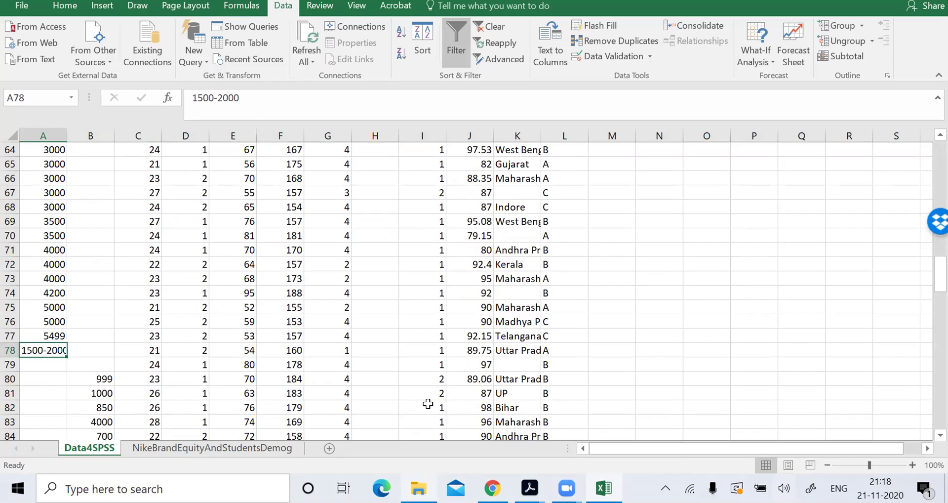
text(1750)
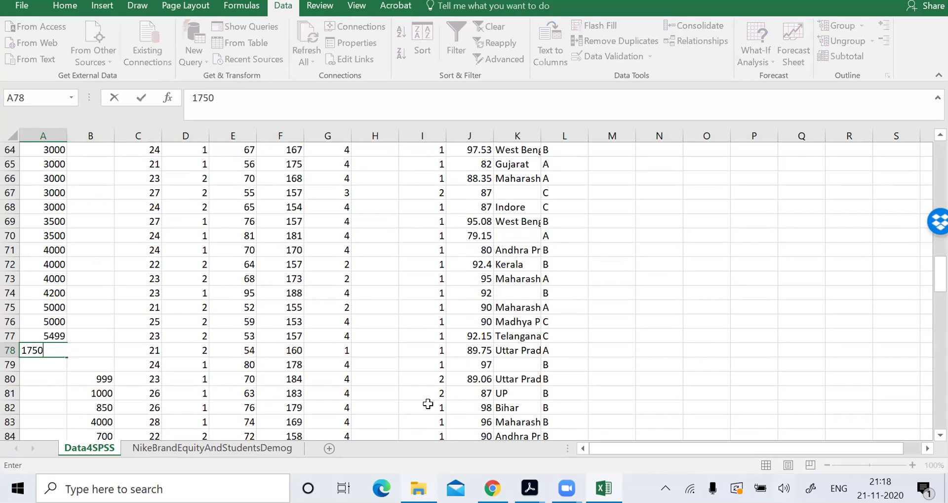
key(Return)
Step: Sort the data by WTP_Ctrl from smallest to largest
scroll(366, 384, up, 20)
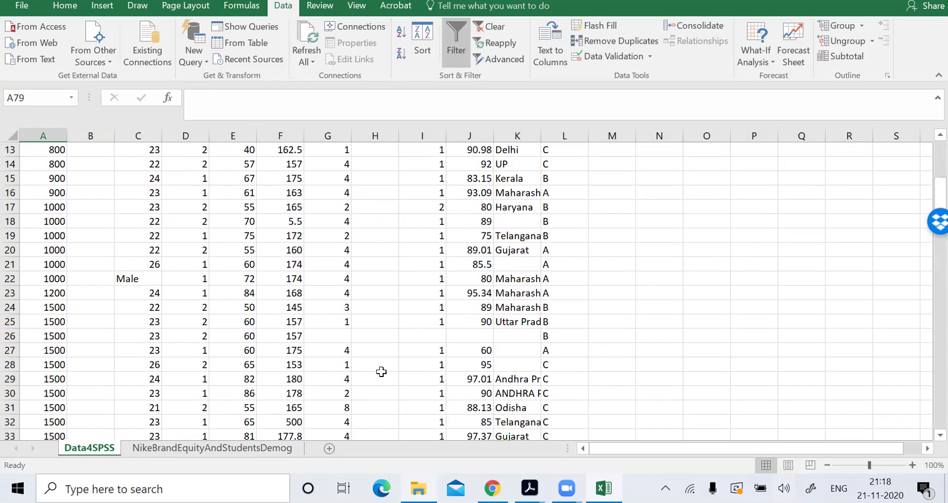
click(106, 149)
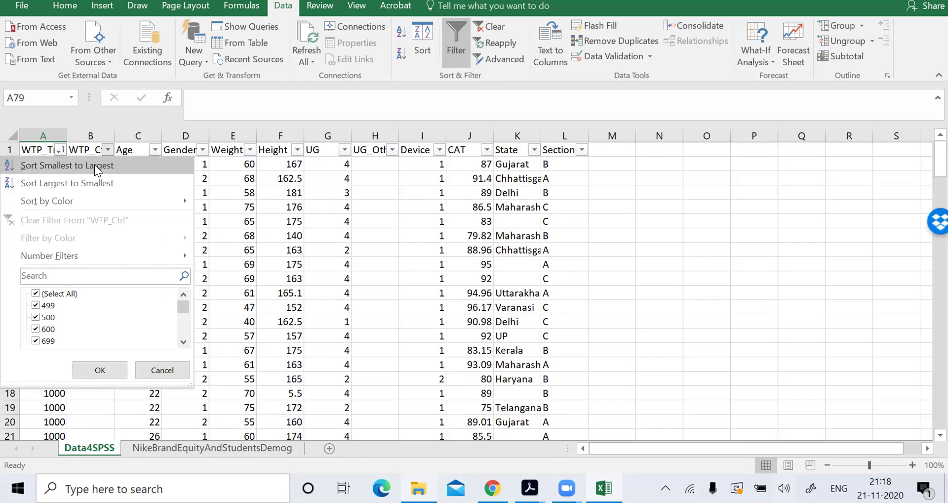
click(94, 165)
Step: Replace the WTP_Ctrl range 2000-3000 in B76 with 2500 and the range 700-1000 in B77 with 850
scroll(120, 216, down, 7)
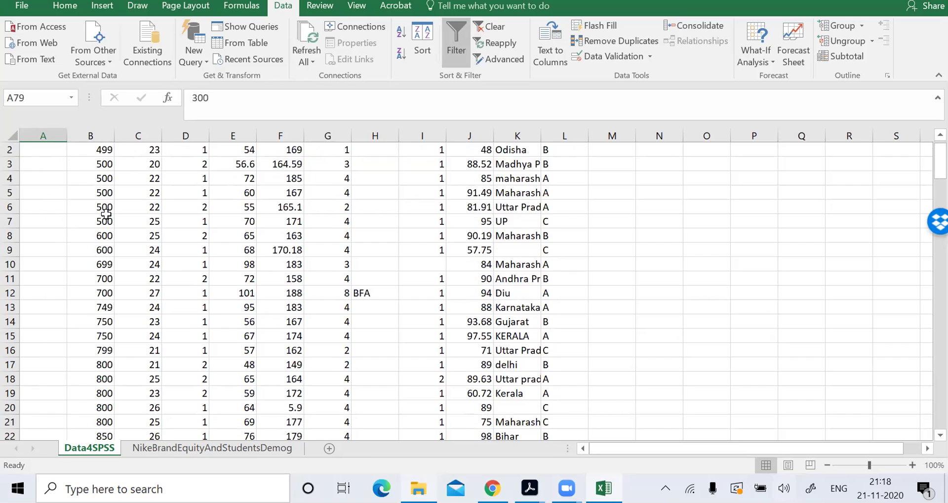
scroll(120, 215, down, 15)
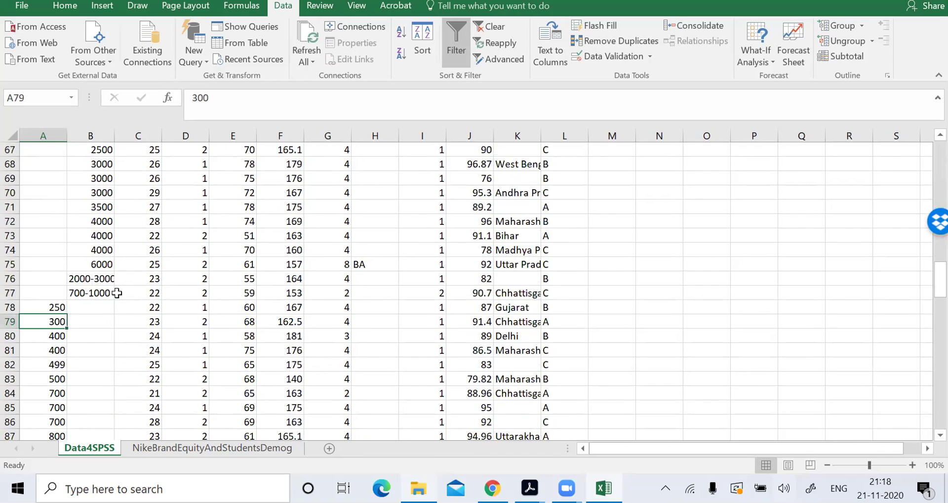
click(119, 293)
click(105, 279)
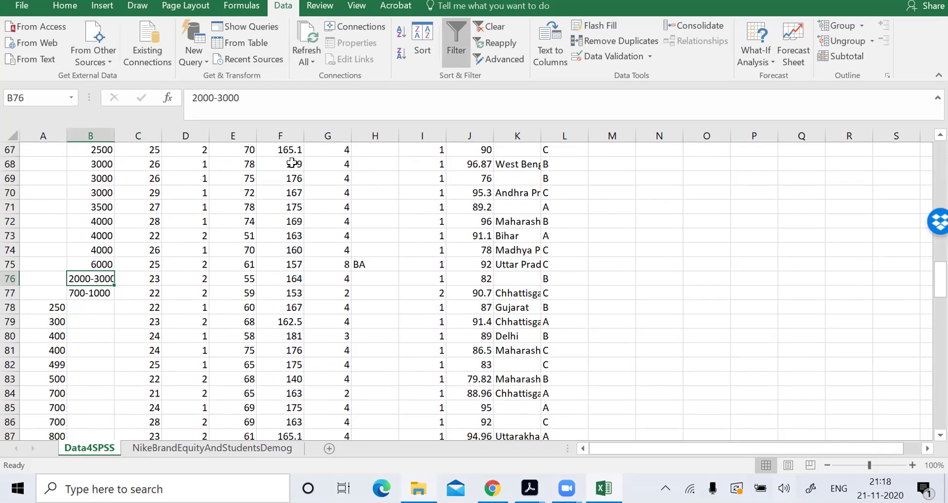
text(2500)
key(Return)
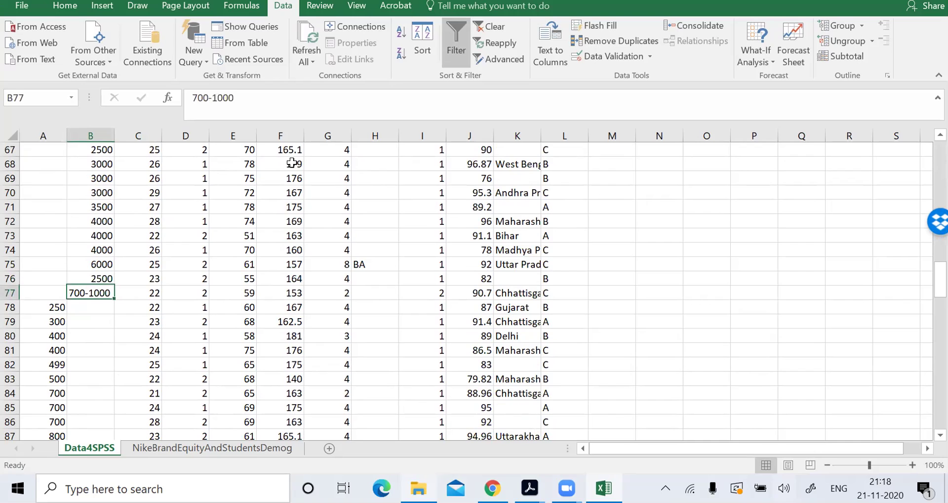
text(850)
key(Return)
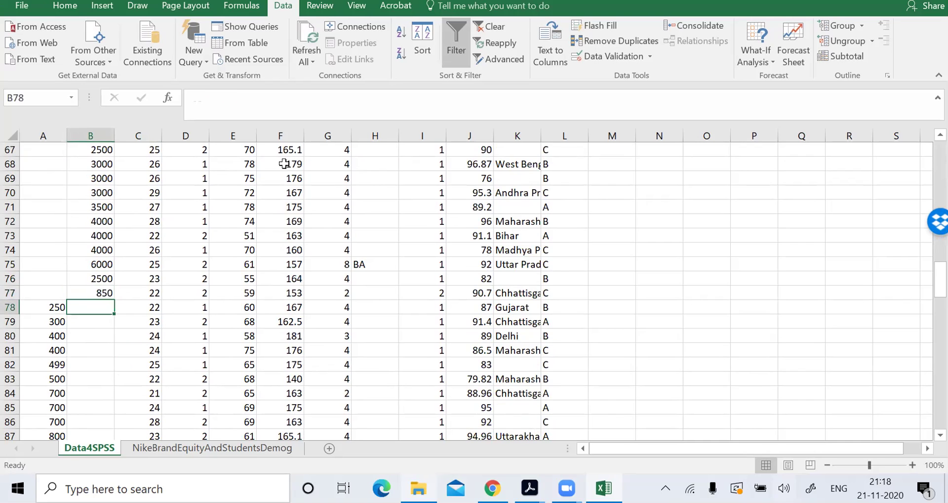
Step: Sort the data by Age from smallest to largest
scroll(297, 173, up, 19)
scroll(226, 270, up, 3)
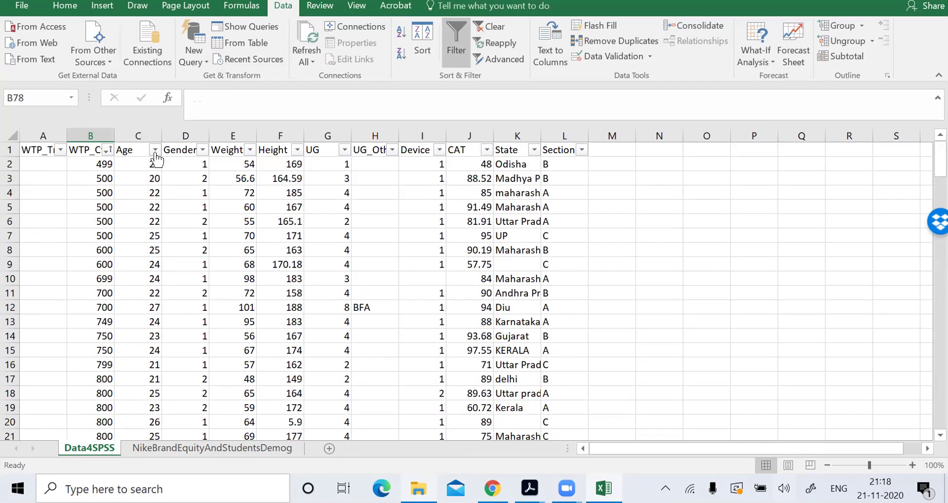
click(190, 220)
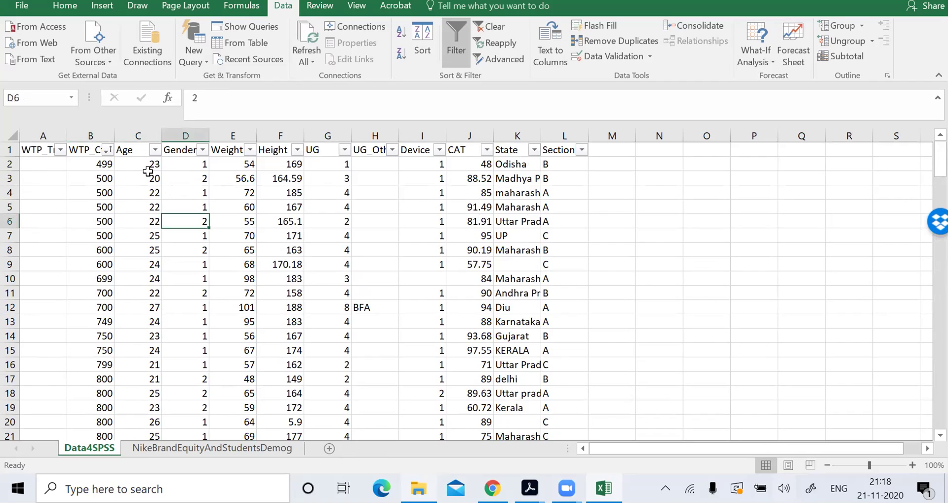
click(147, 168)
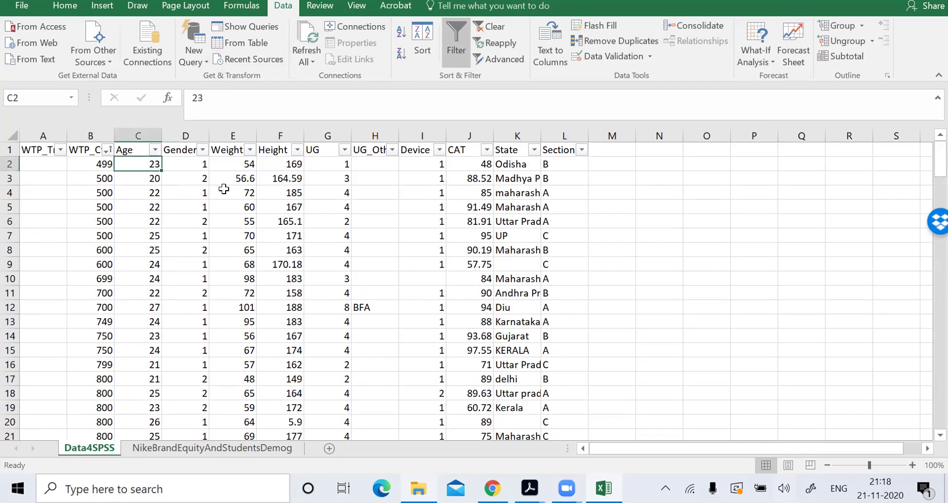
click(155, 149)
click(139, 163)
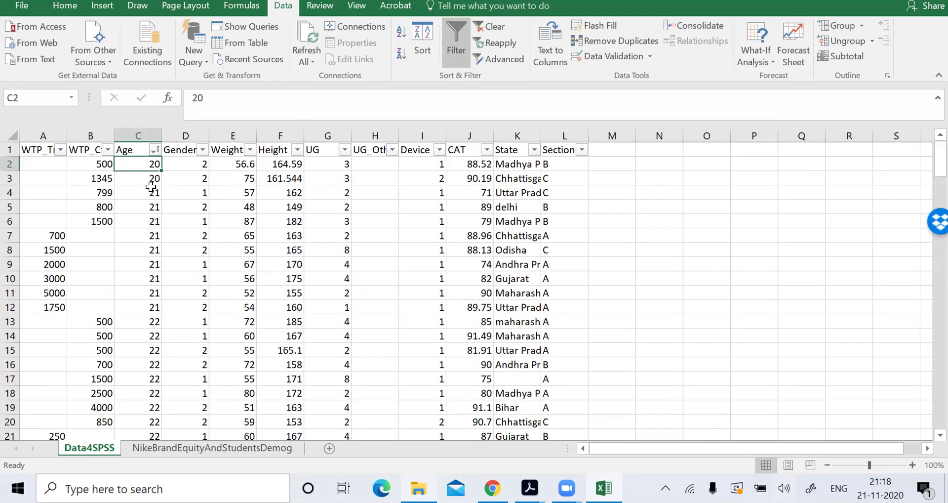
Step: Clear the non-numeric Age entries female and Male from cells C154 and C155
scroll(155, 235, down, 6)
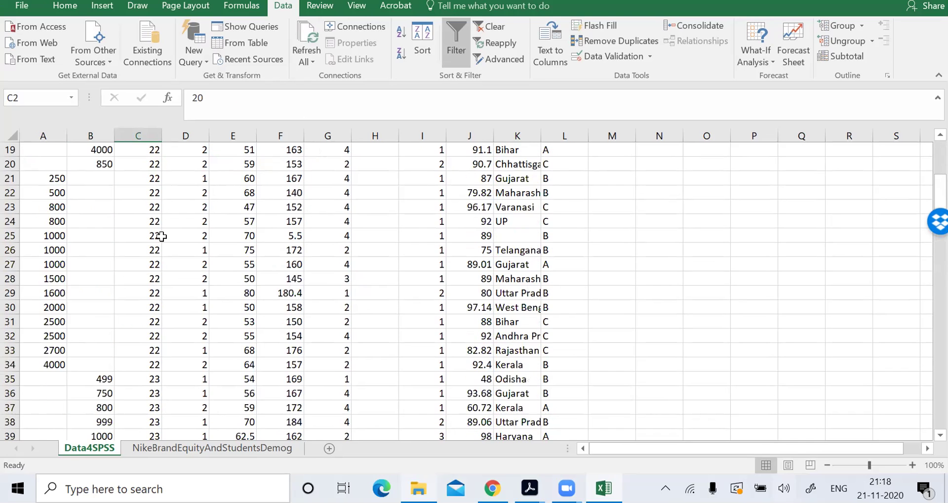
scroll(157, 242, up, 1)
scroll(156, 242, down, 20)
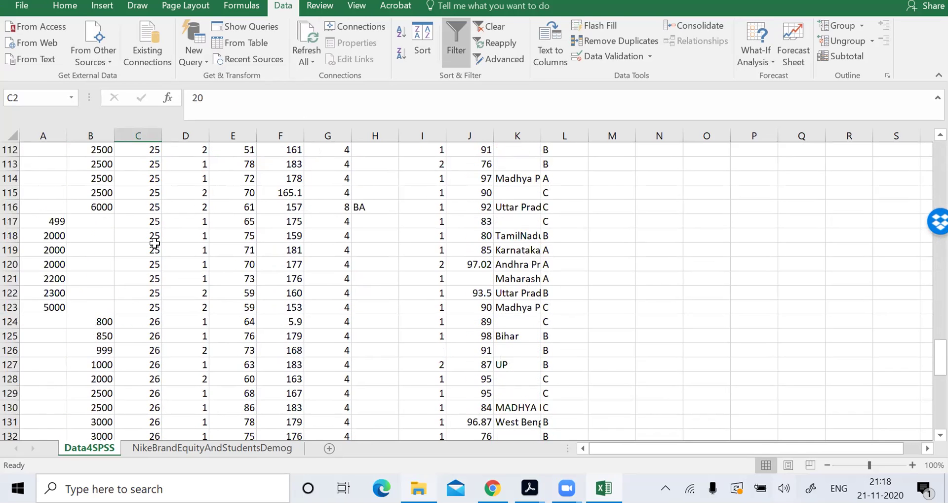
scroll(156, 249, down, 8)
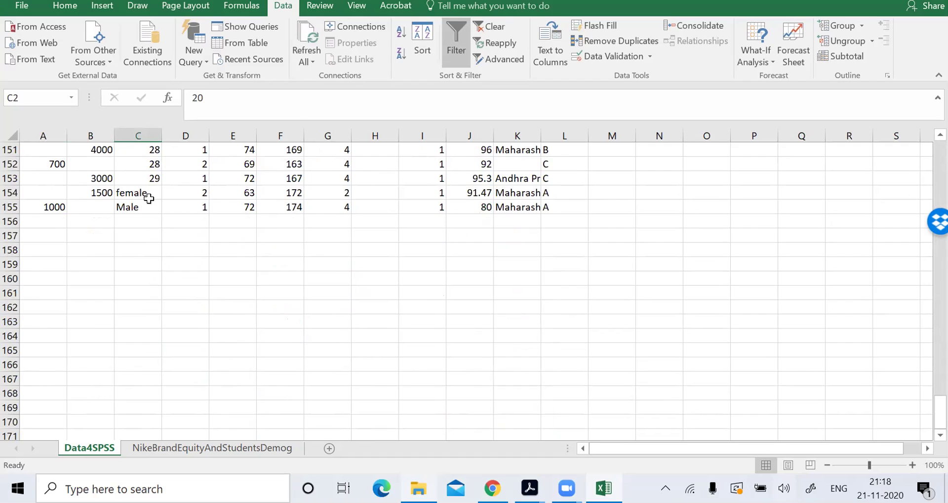
drag(150, 195, 148, 206)
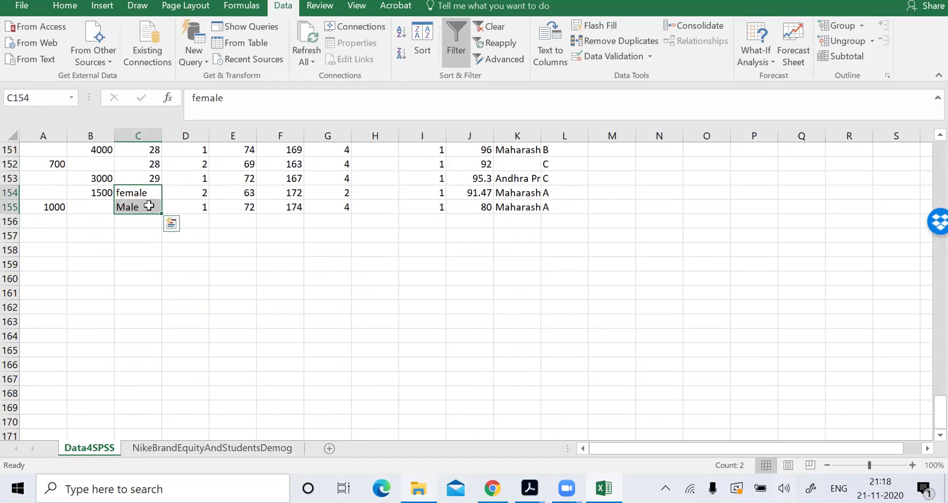
key(Delete)
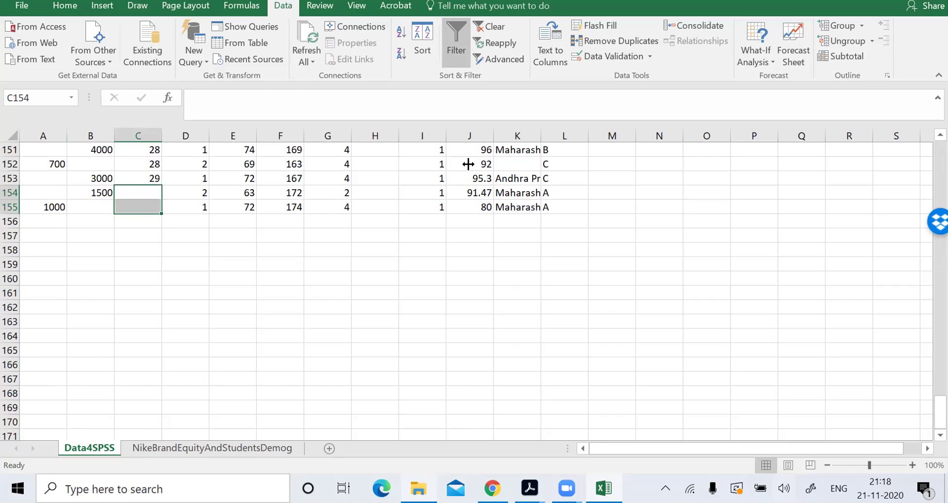
Step: Sort the data by Weight from smallest to largest and check the column for invalid entries
scroll(185, 295, up, 17)
scroll(185, 295, up, 20)
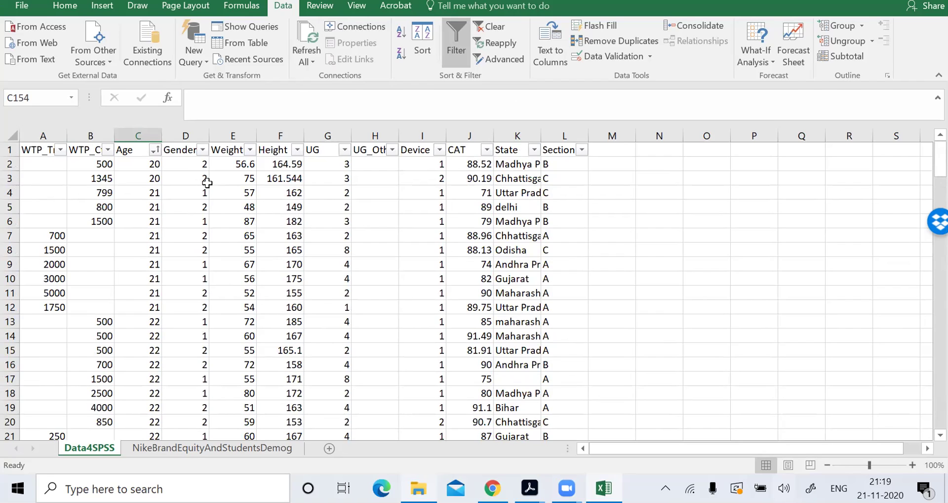
click(251, 149)
click(247, 166)
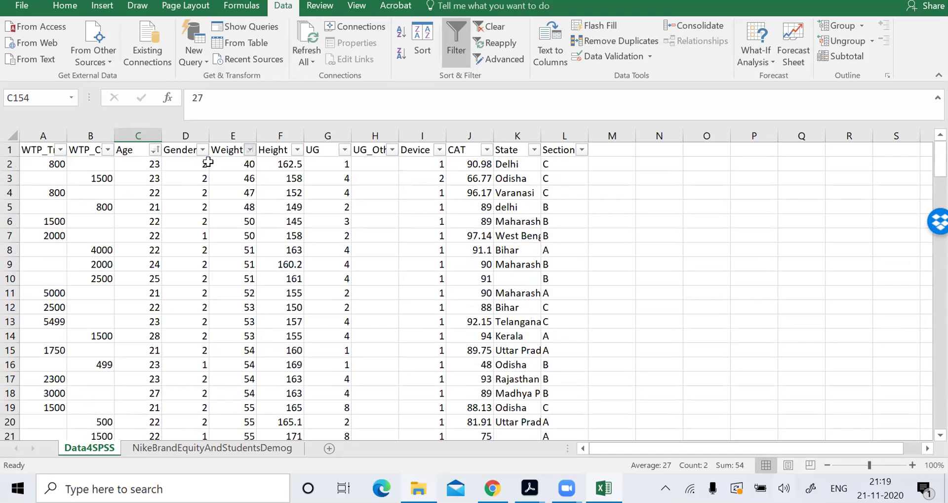
scroll(249, 171, down, 20)
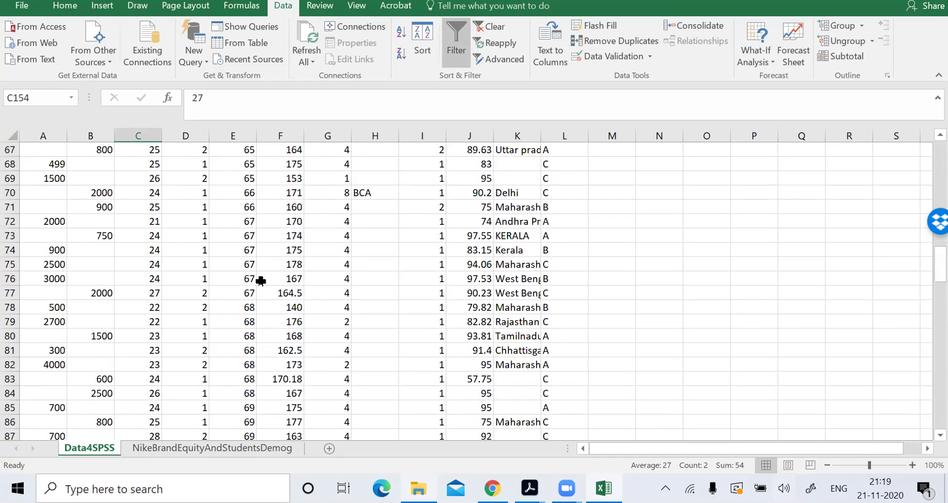
scroll(251, 302, down, 11)
scroll(252, 302, up, 7)
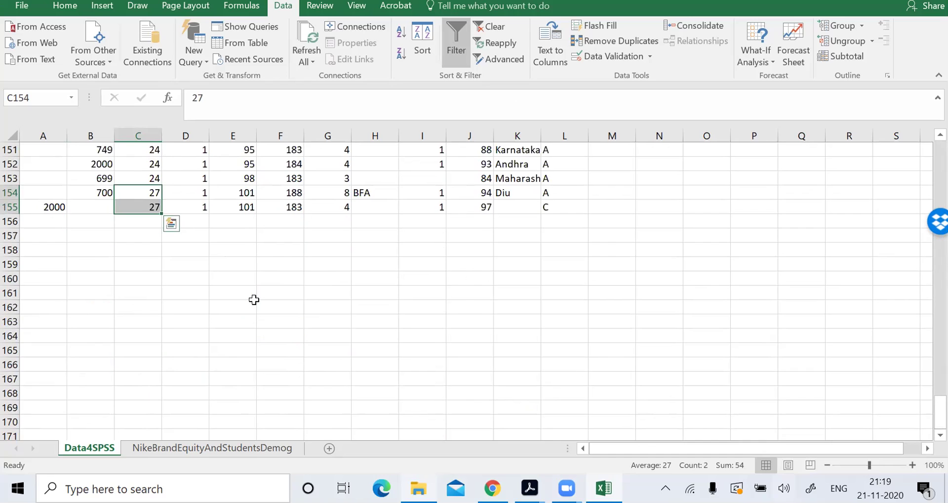
scroll(277, 272, up, 20)
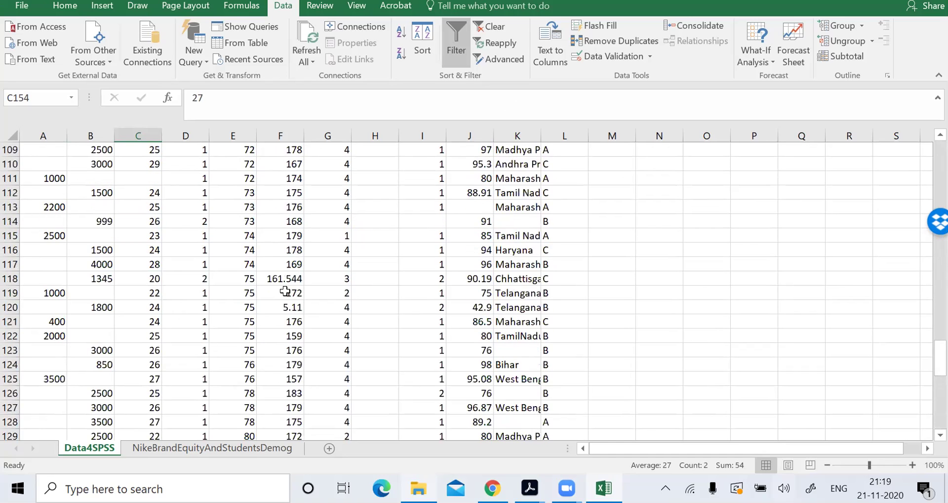
scroll(272, 274, up, 3)
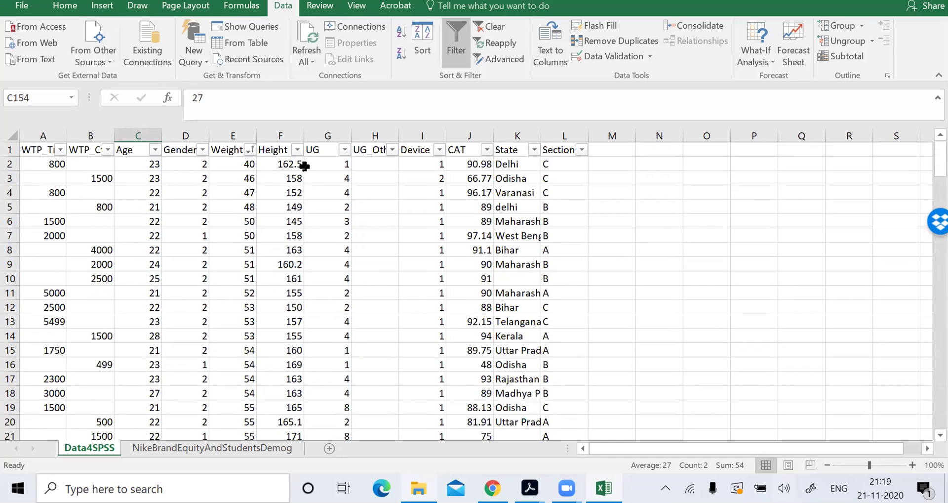
Step: Sort the data by Height from smallest to largest
click(297, 149)
click(219, 184)
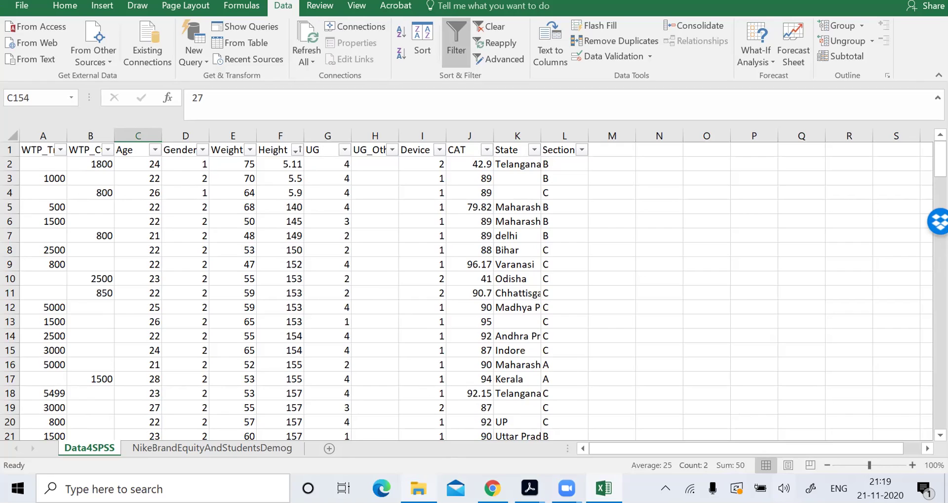
Step: Check the 5 ft 9 in conversion on the RapidTables page in Chrome and set the Height in F4 to 175 in Excel
mouse_move(492, 488)
click(514, 430)
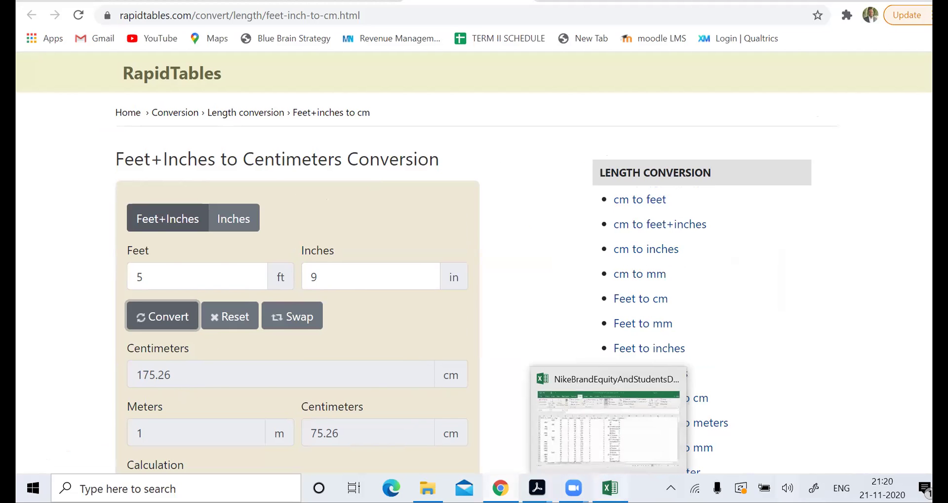
click(608, 425)
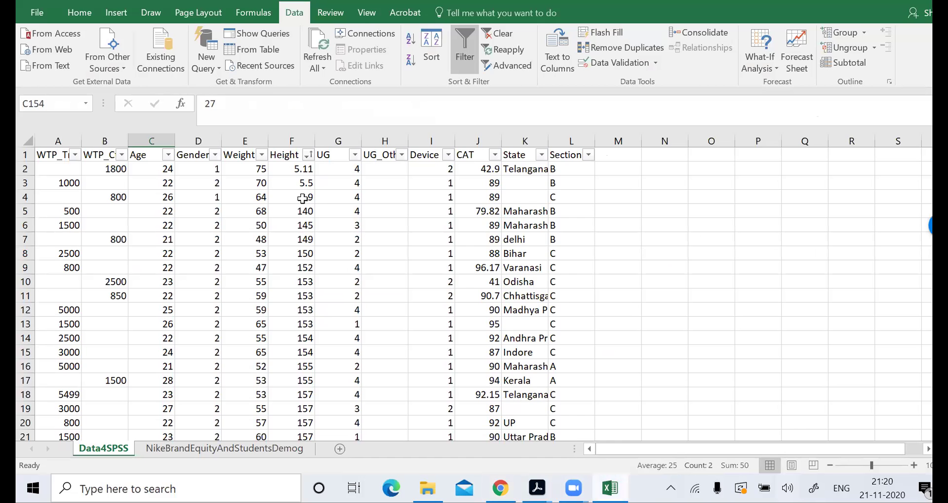
click(312, 197)
text(1745)
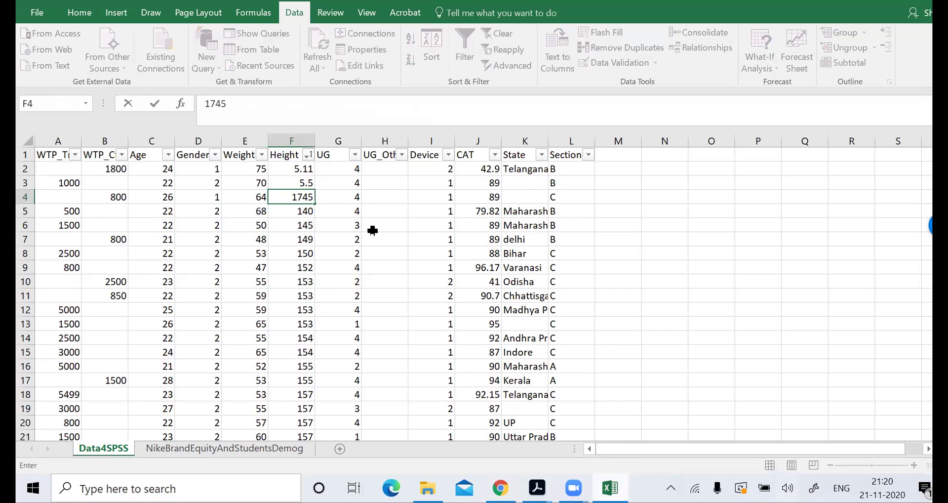
key(BackSpace)
text(5)
key(Return)
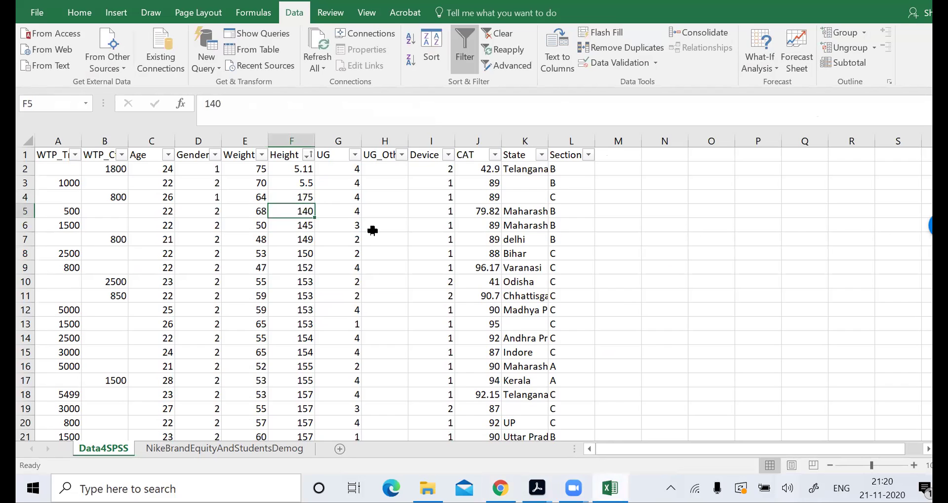
Step: Convert 5 ft 11 in to centimetres on the RapidTables page in Chrome and set the Height in F2 to 180 in Excel
click(302, 168)
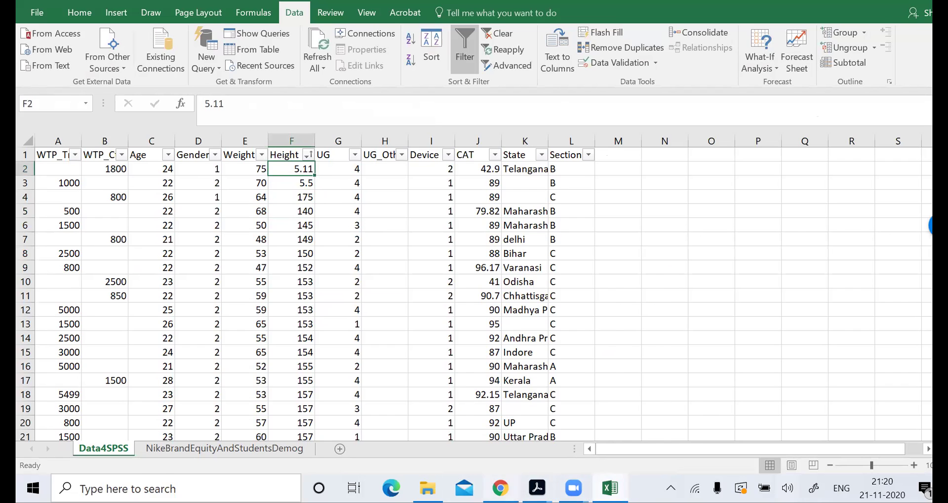
key(alt+Tab)
drag(375, 275, 208, 267)
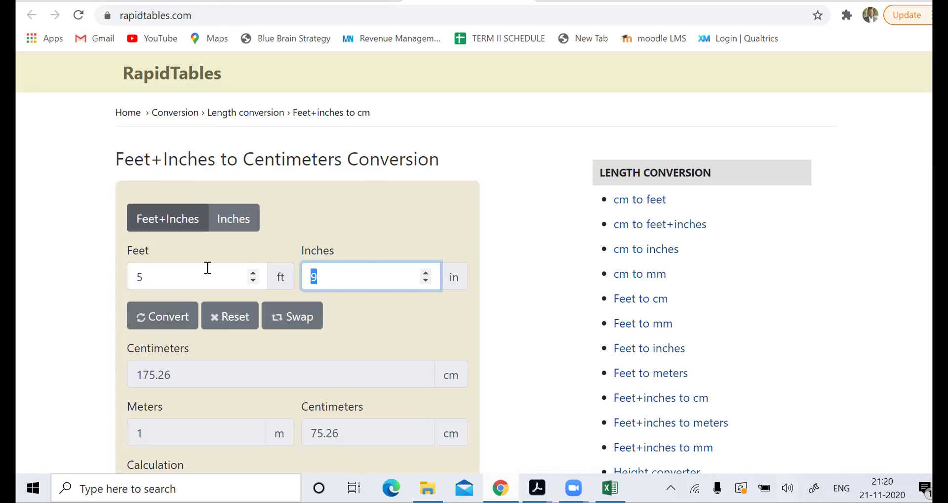
text(11)
click(161, 324)
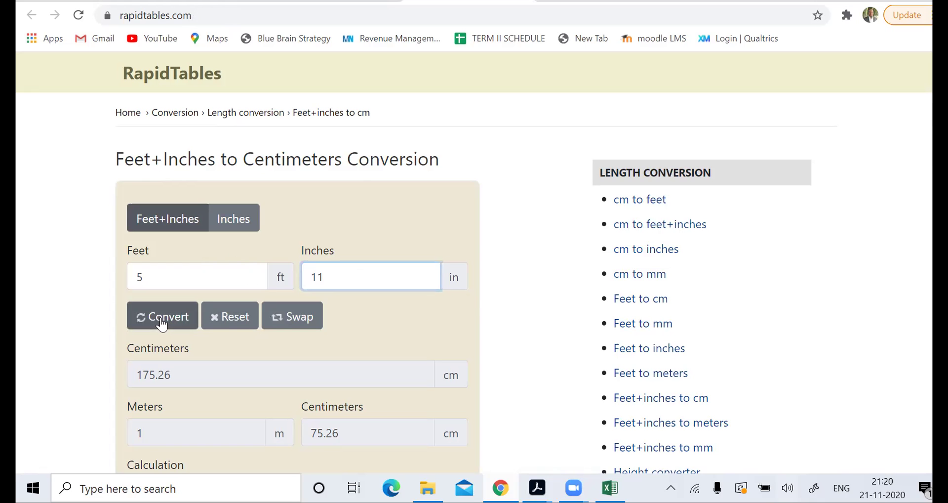
click(161, 324)
key(alt+Tab)
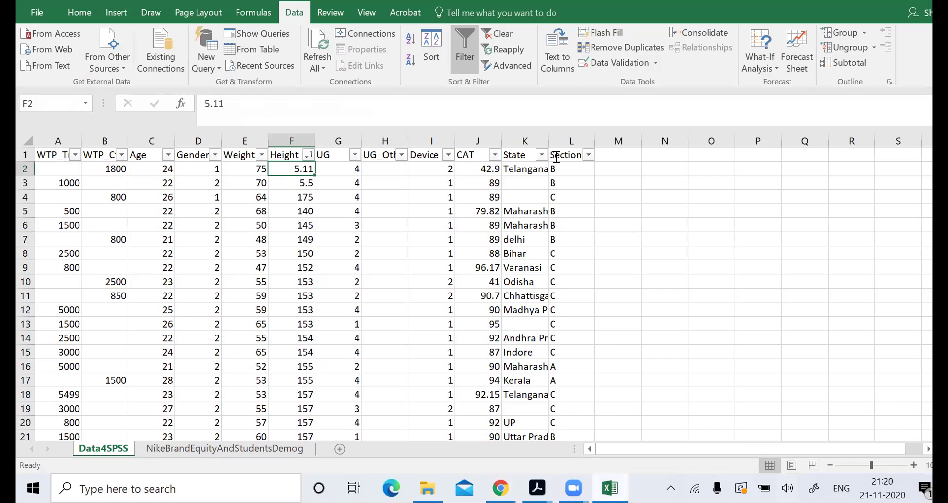
text(180)
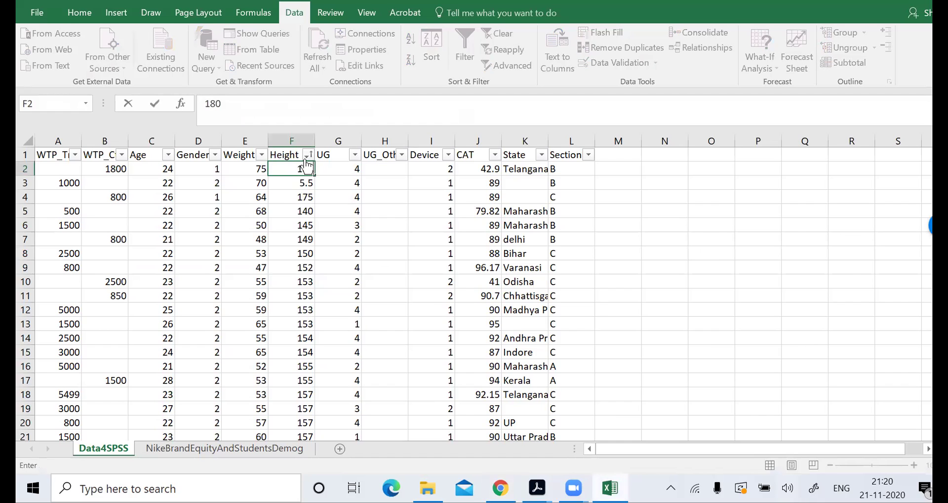
key(Return)
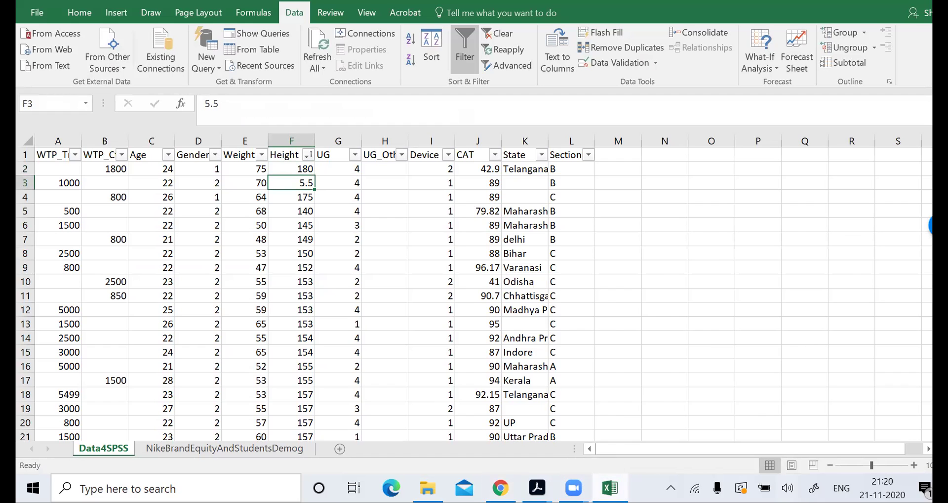
Step: Convert 5 ft 5 in to centimetres on the RapidTables page in Chrome and set the Height in F3 to 165 in Excel
key(alt+Tab)
drag(345, 275, 275, 277)
text(5)
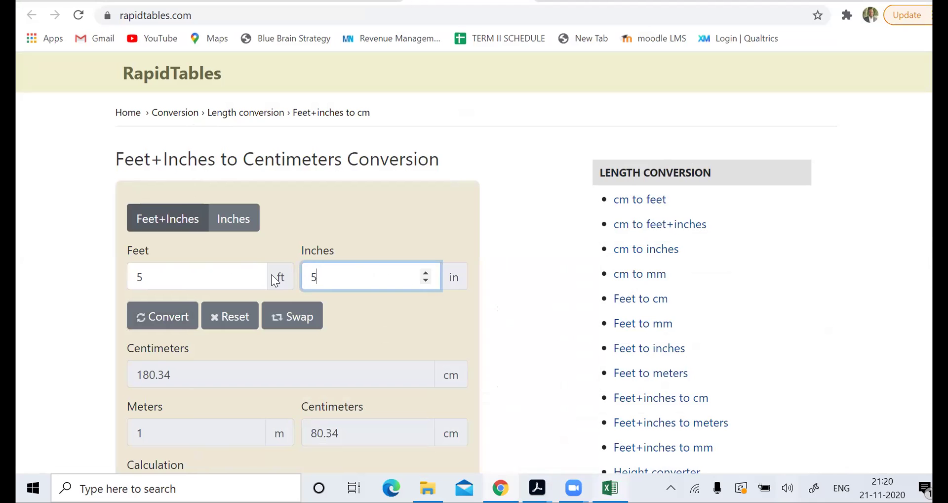
click(159, 317)
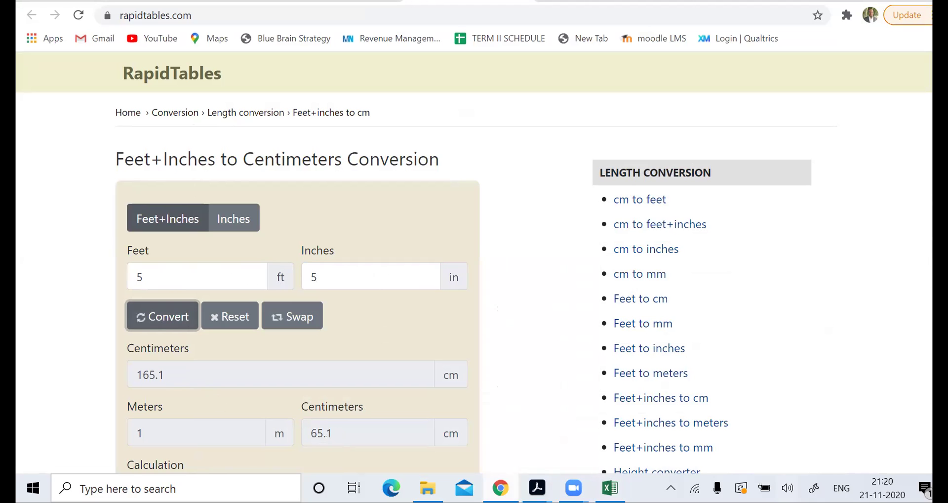
key(alt+Tab)
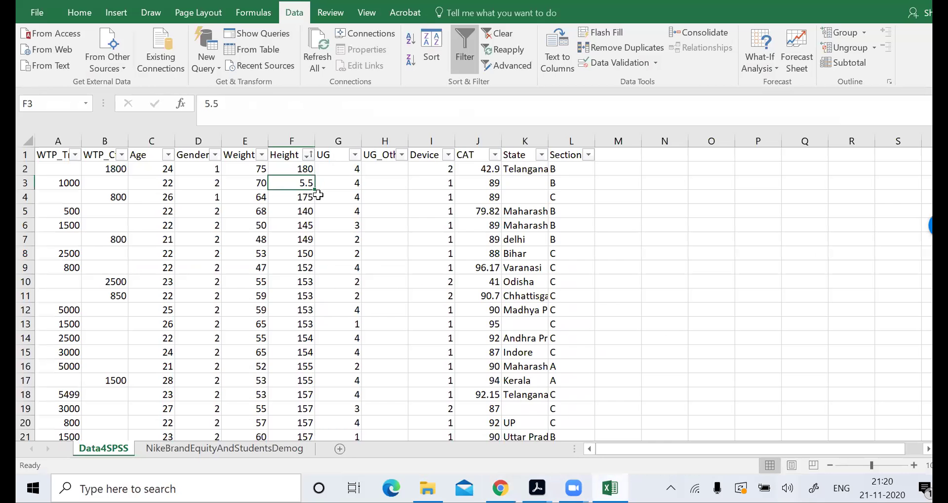
text(1+65)
key(BackSpace)
key(BackSpace)
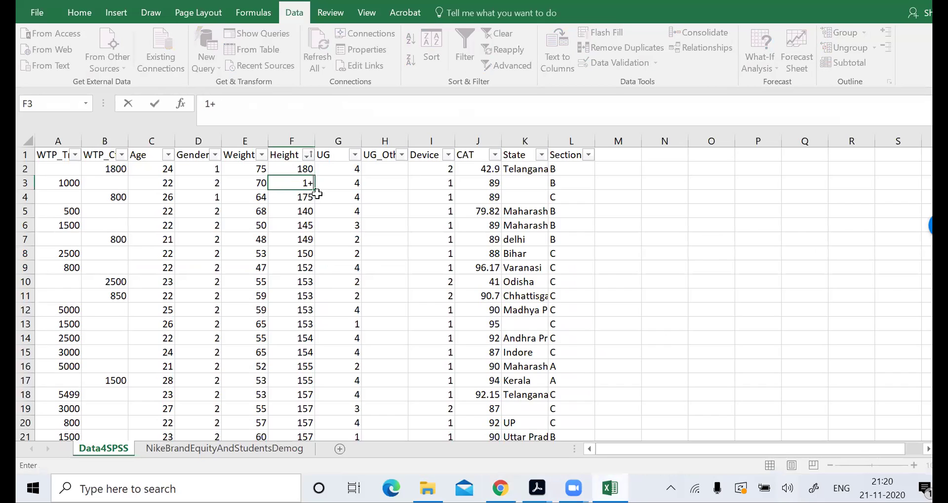
click(338, 225)
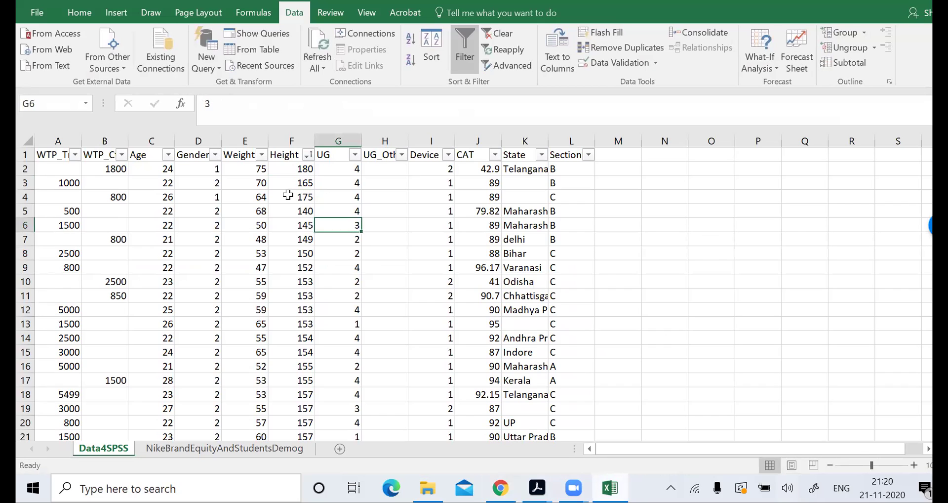
Step: Check the rest of the Height column and clear the implausible value 500 from F155
scroll(300, 198, down, 1)
scroll(300, 198, down, 19)
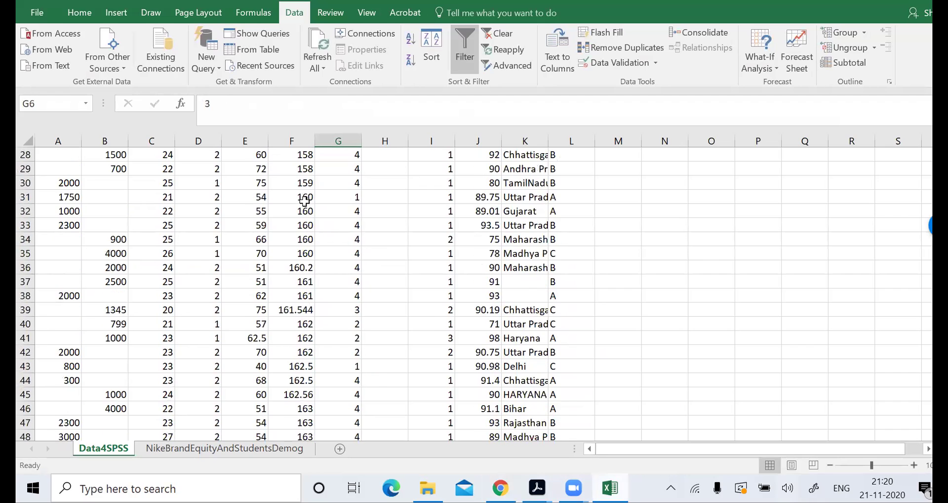
scroll(311, 203, down, 20)
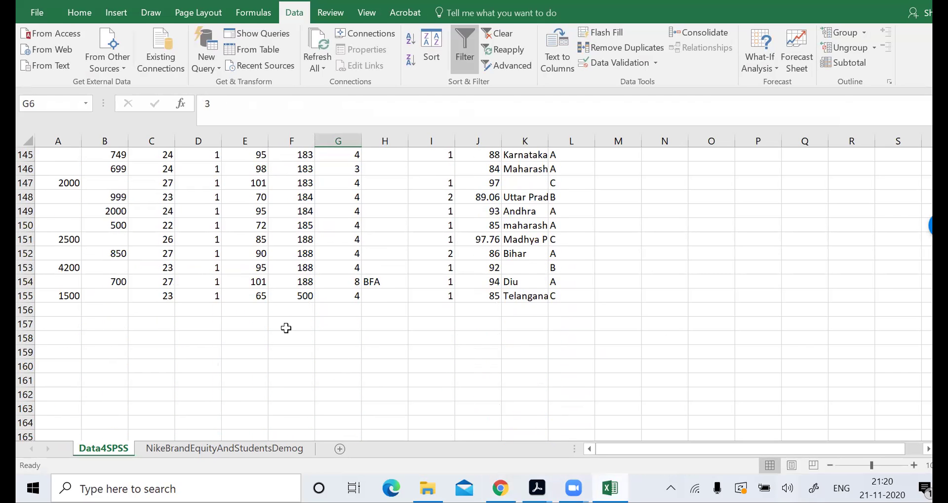
click(307, 297)
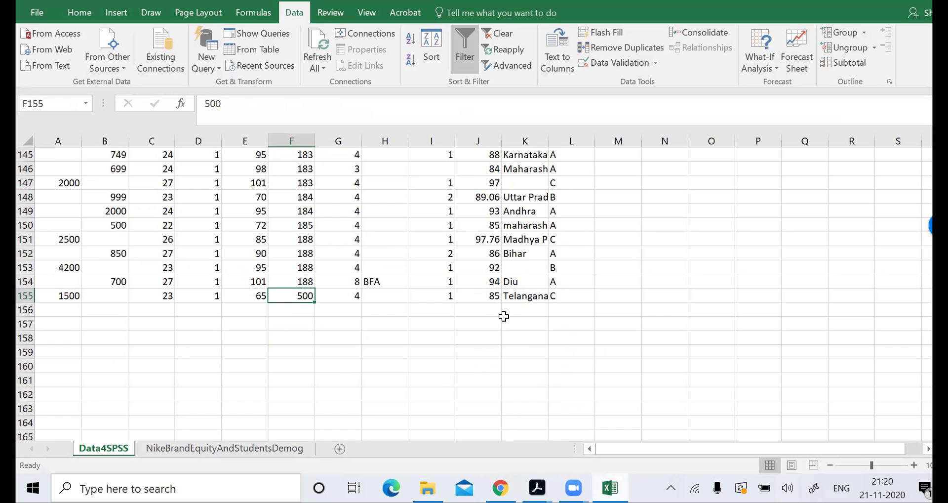
key(Delete)
scroll(394, 351, up, 12)
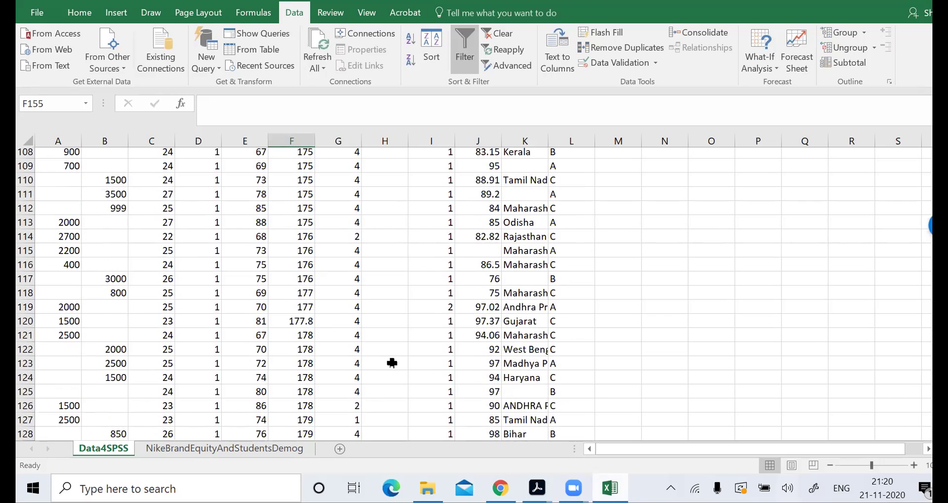
scroll(392, 363, up, 20)
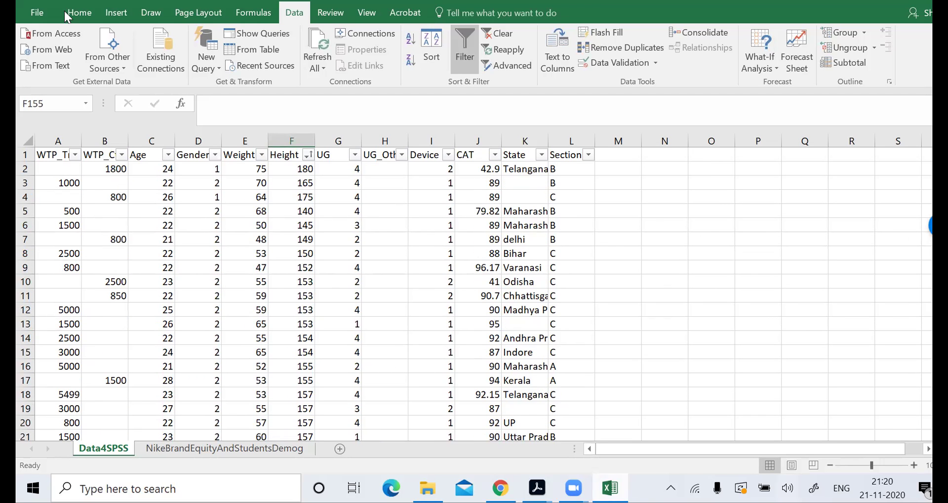
click(37, 13)
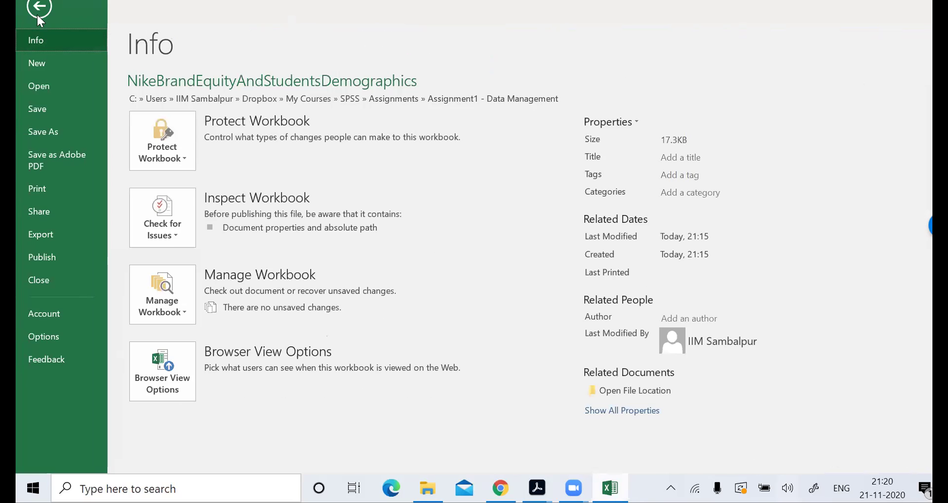
click(39, 16)
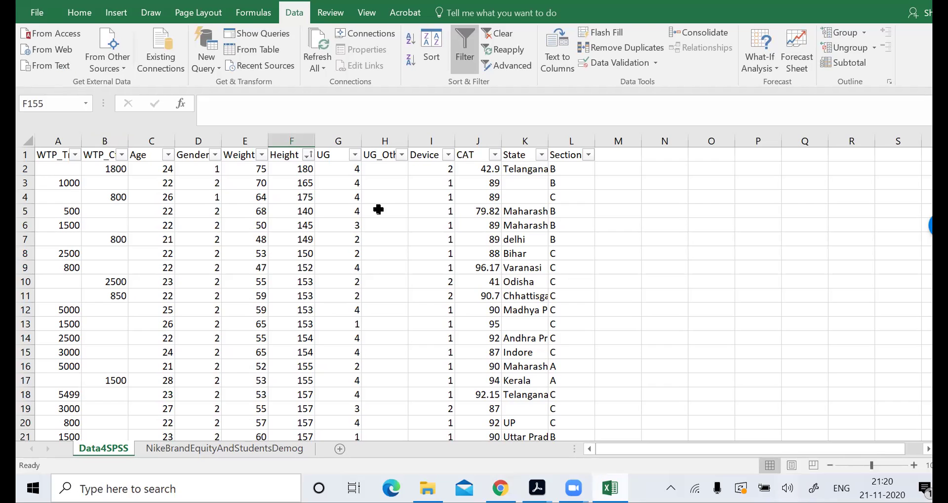
click(351, 141)
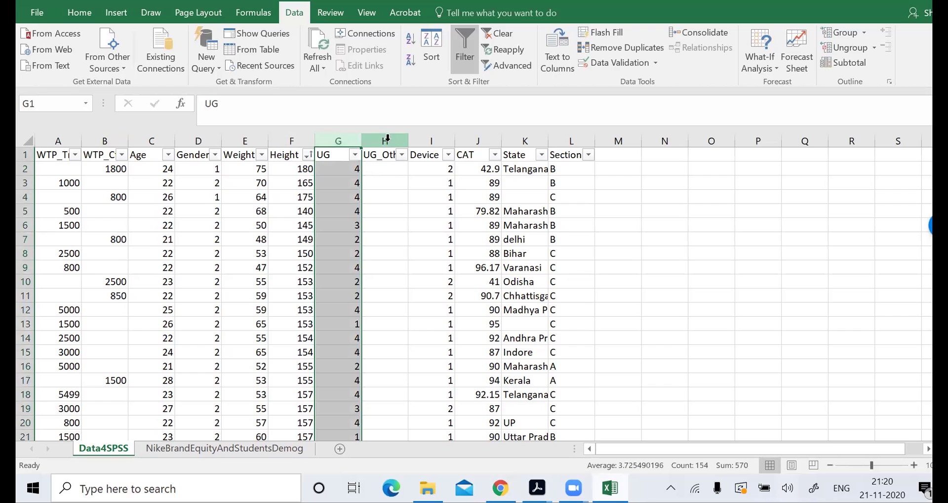
click(477, 142)
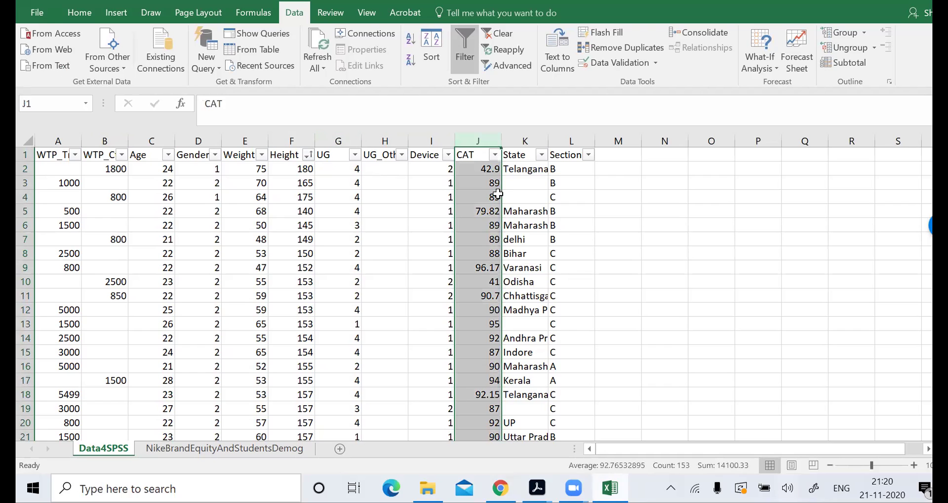
click(474, 182)
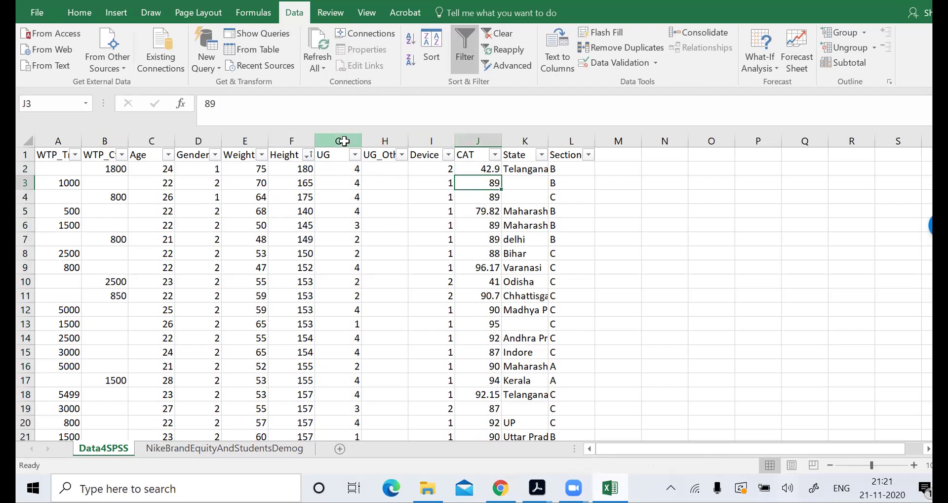
drag(341, 141, 418, 140)
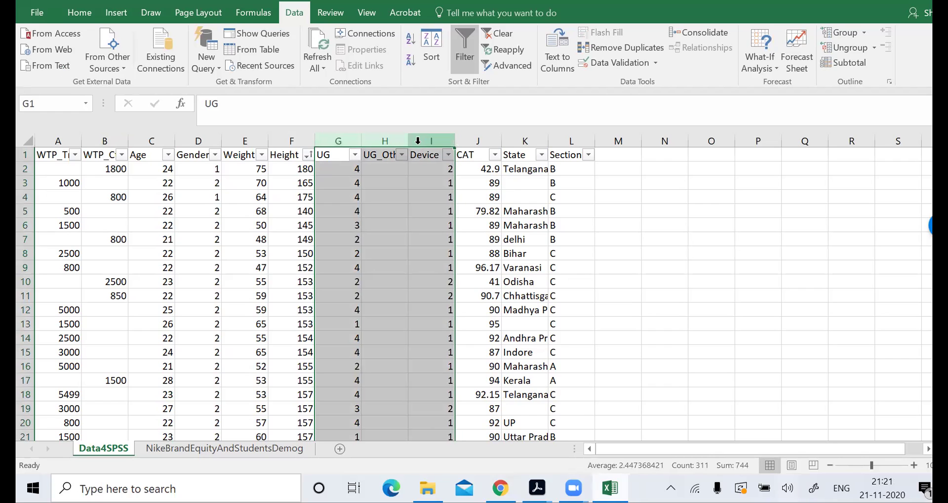
click(419, 212)
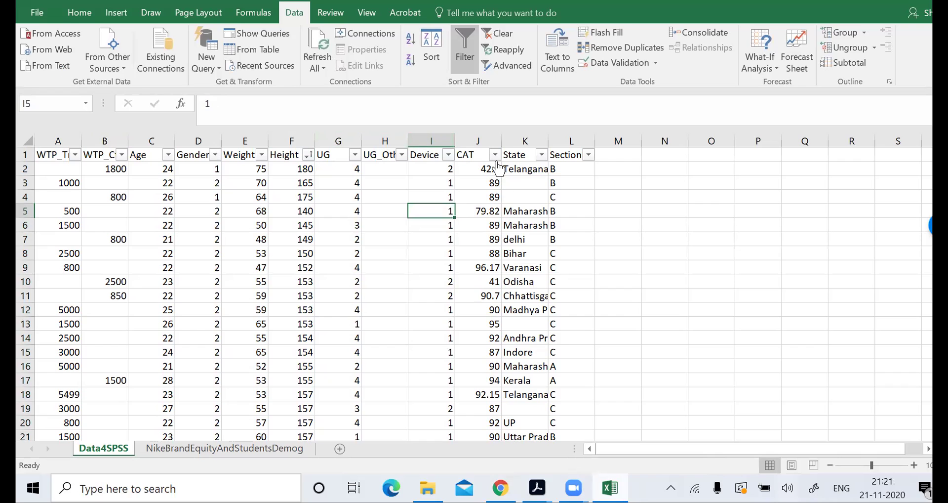
Step: Sort the data by CAT from smallest to largest and check the scores down to the last row
click(496, 156)
click(432, 167)
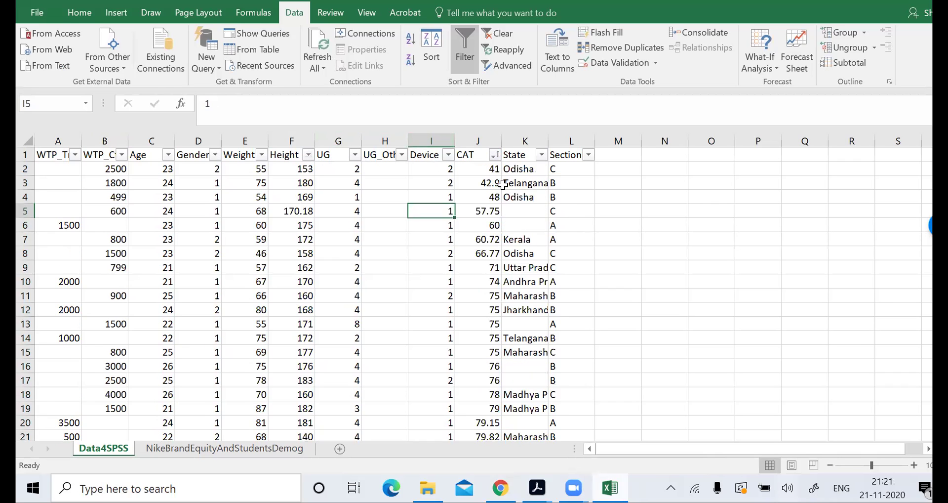
scroll(516, 185, down, 11)
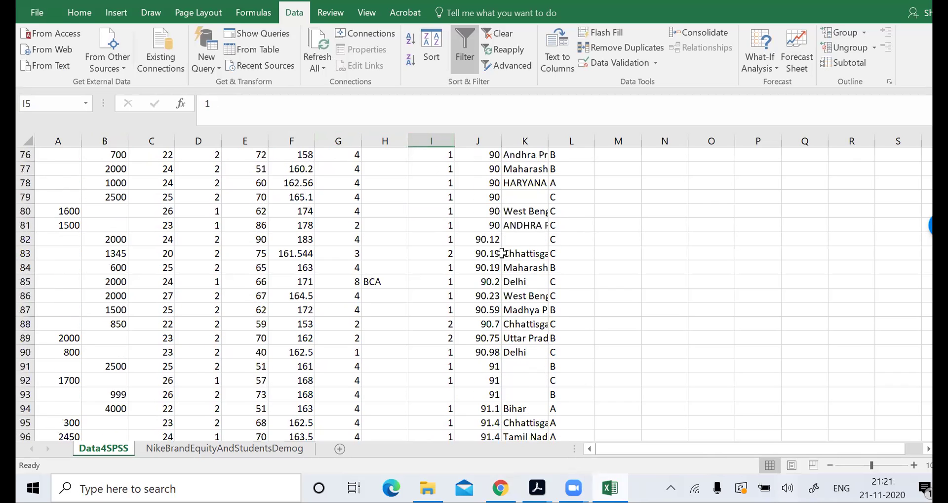
scroll(502, 253, down, 20)
scroll(495, 398, down, 5)
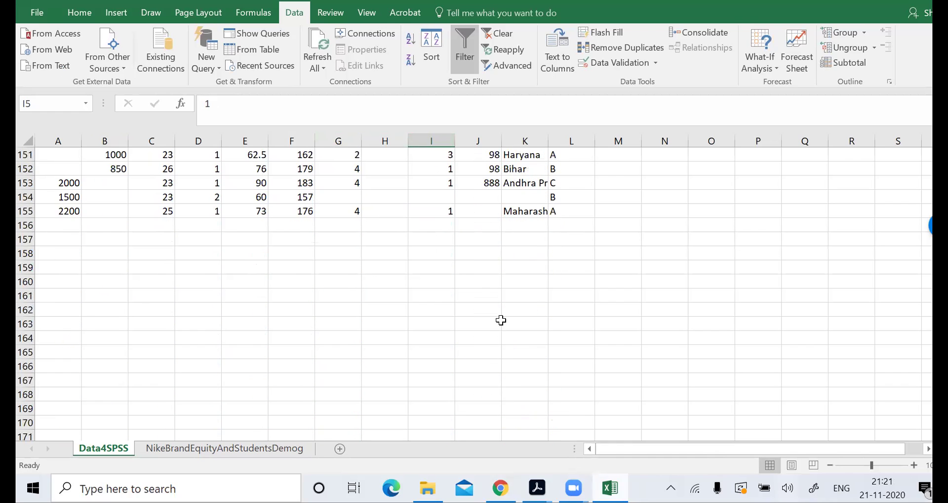
scroll(501, 320, up, 2)
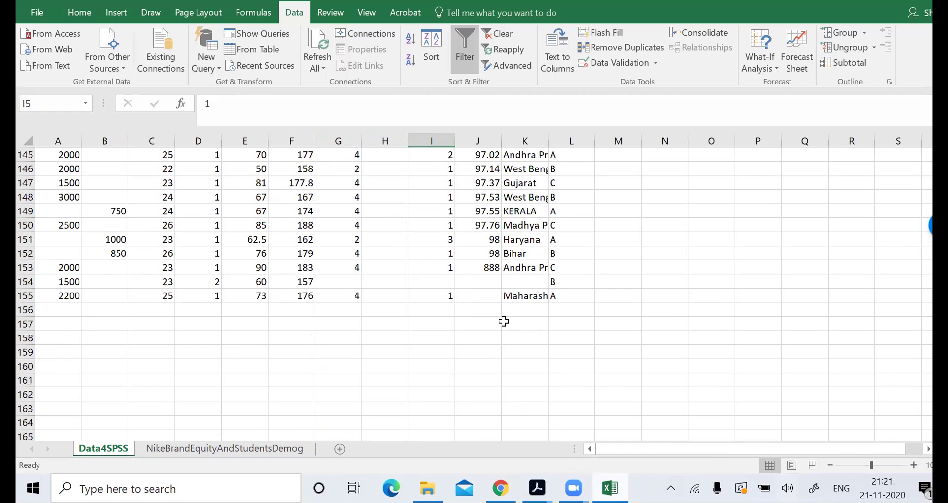
Step: Correct the implausible CAT score in J153 to 88.8 by adding the missing decimal point
click(494, 270)
click(217, 105)
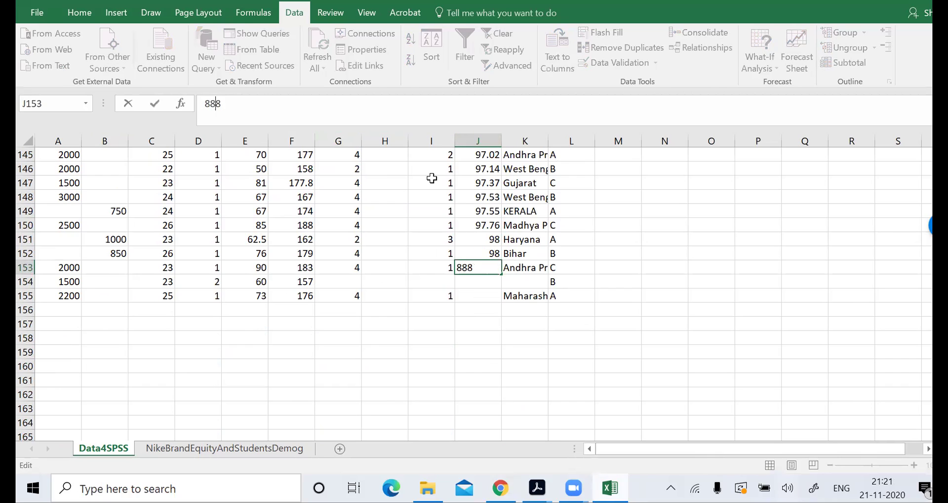
text(.)
key(Return)
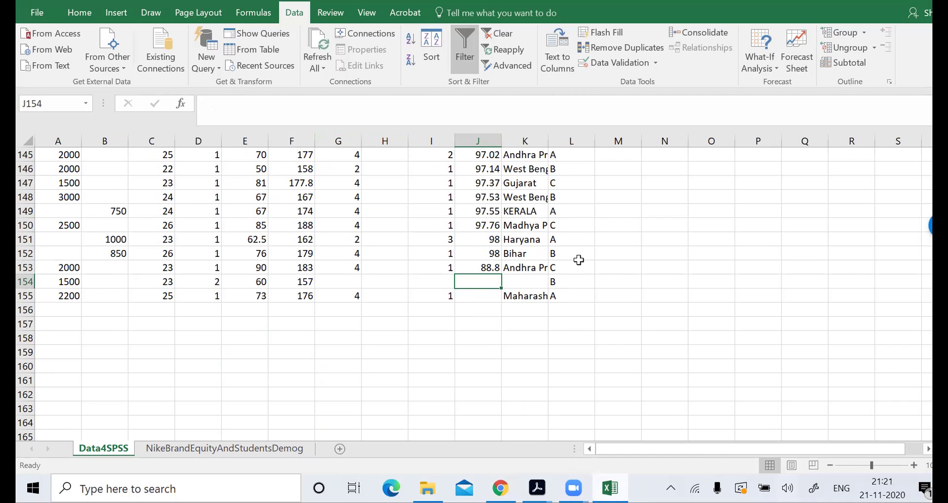
Step: Filter the State column to Andhra and Andhra Pradesh, and widen the column so the full names fit
scroll(580, 259, up, 5)
scroll(584, 247, down, 3)
scroll(584, 239, up, 20)
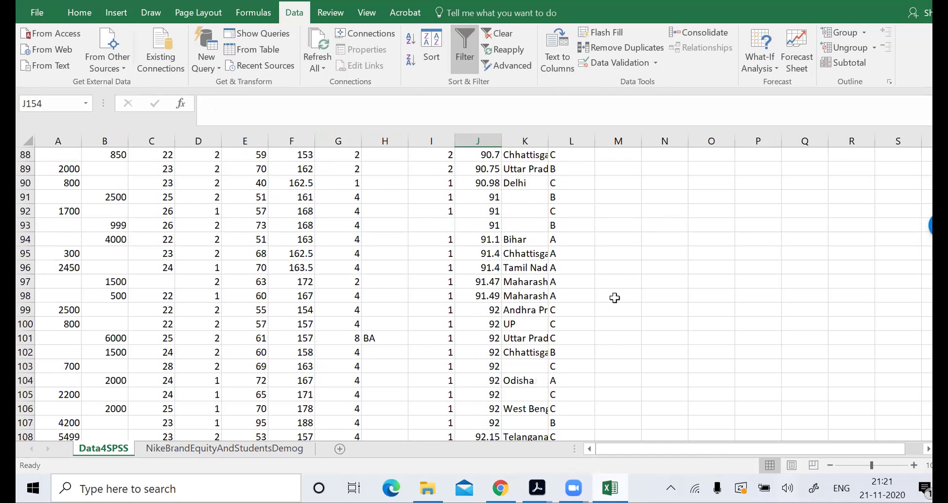
scroll(596, 268, up, 4)
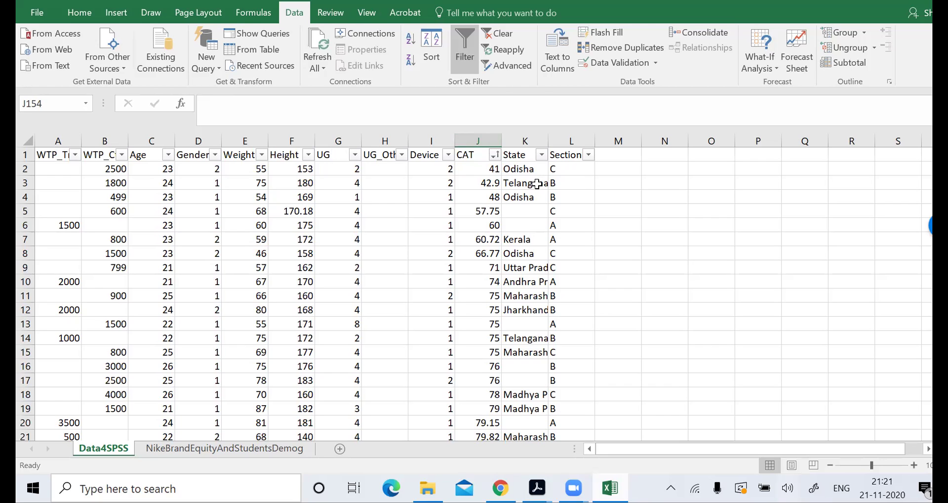
click(541, 212)
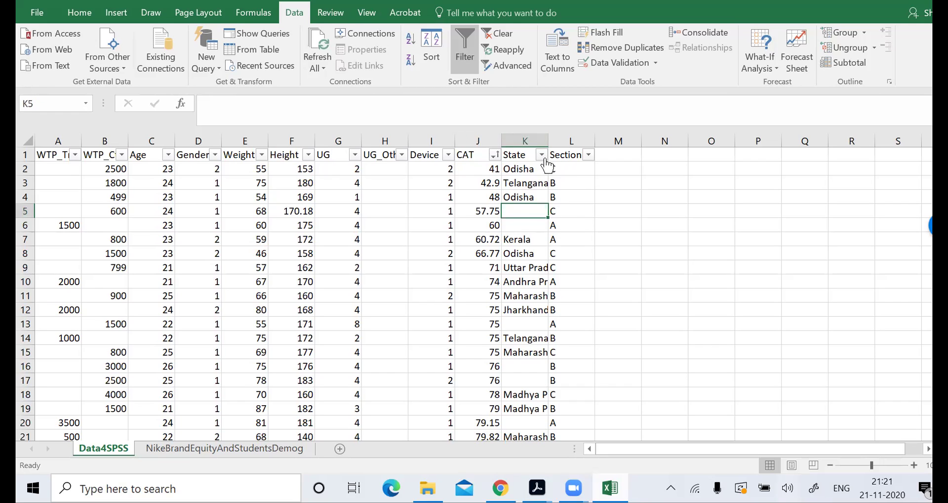
click(541, 155)
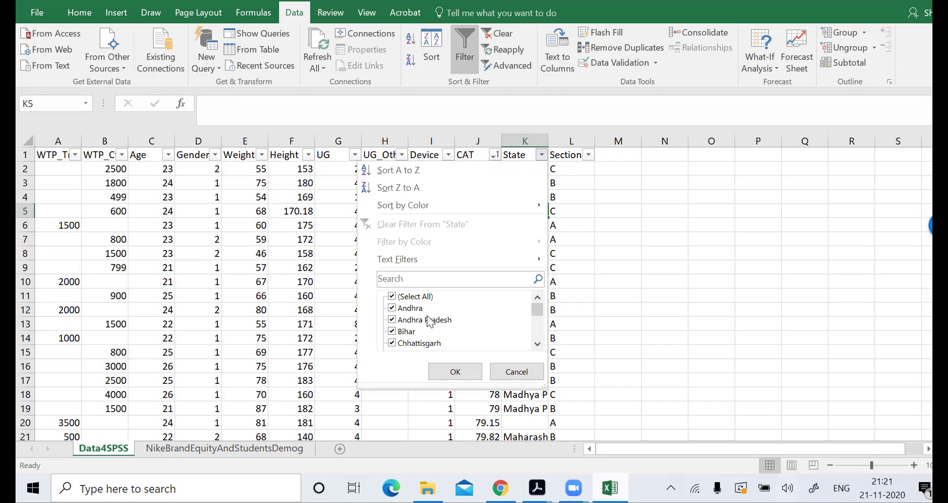
click(408, 296)
click(409, 308)
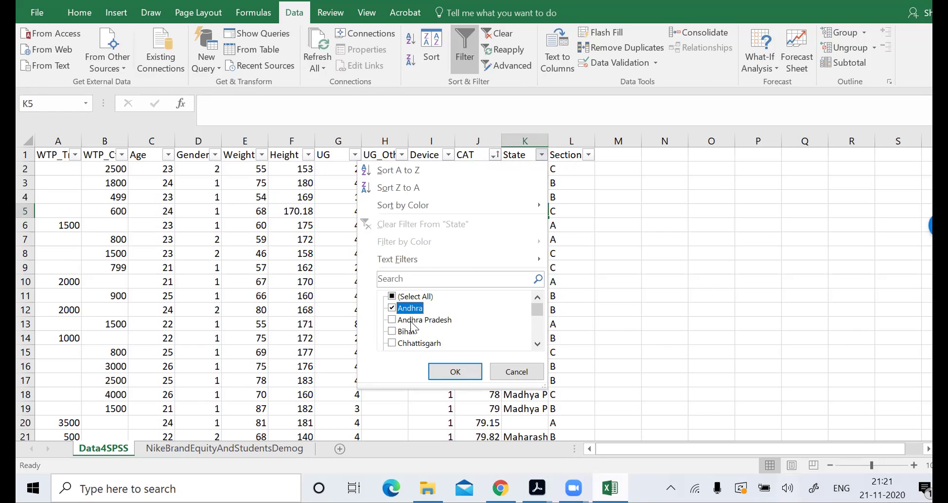
click(413, 320)
click(455, 372)
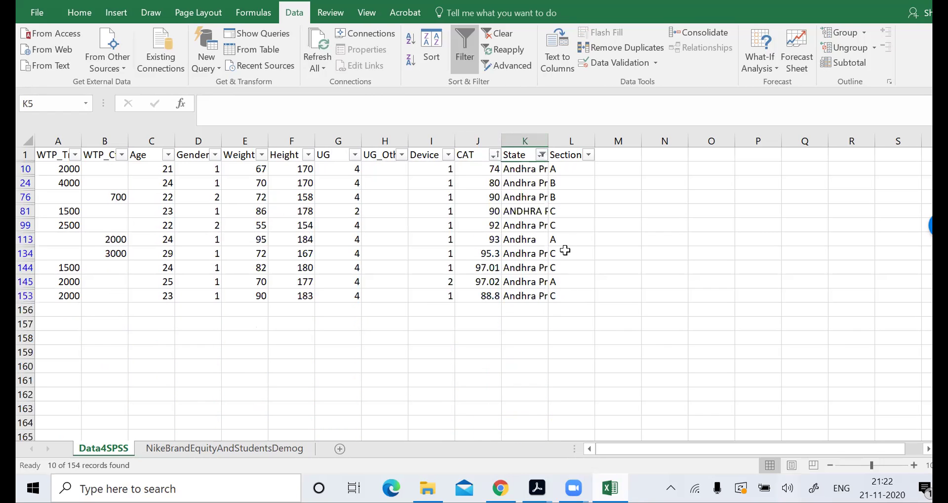
drag(549, 141, 603, 142)
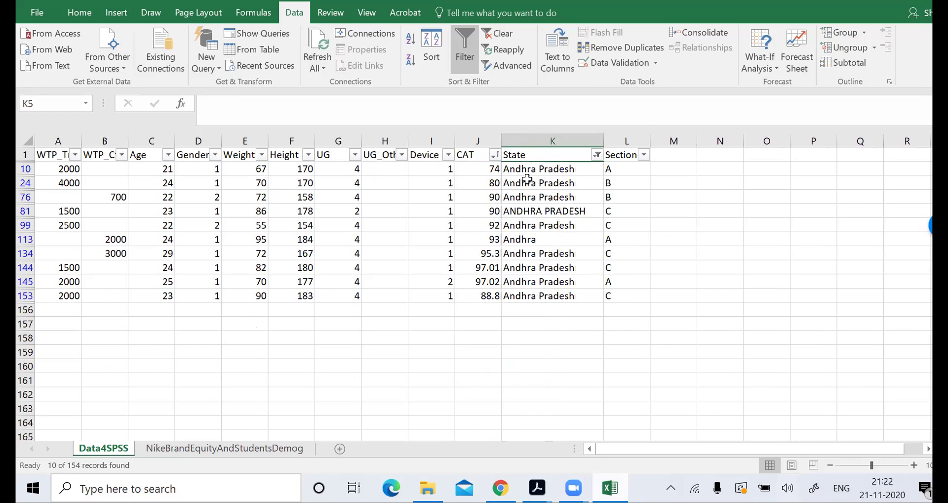
Step: Change the State in K10 to AndhraPradesh without a space and fill it down the filtered rows to K153
click(534, 169)
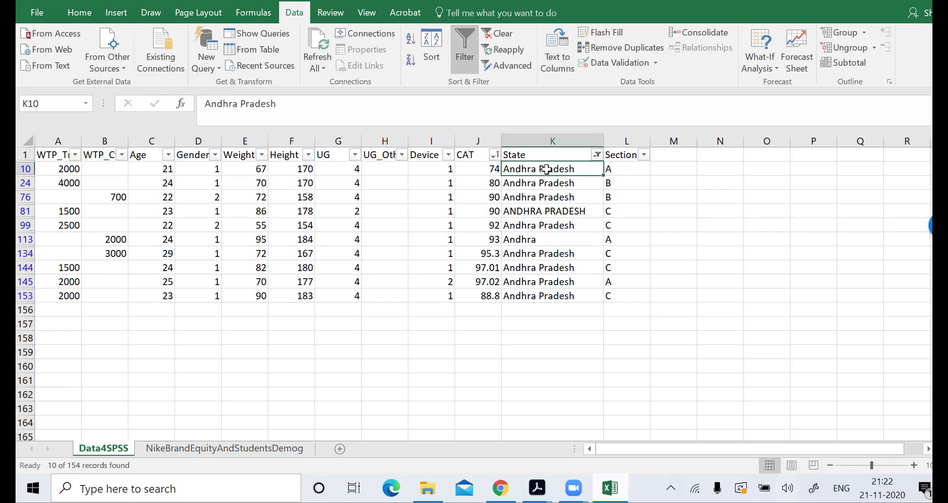
click(241, 105)
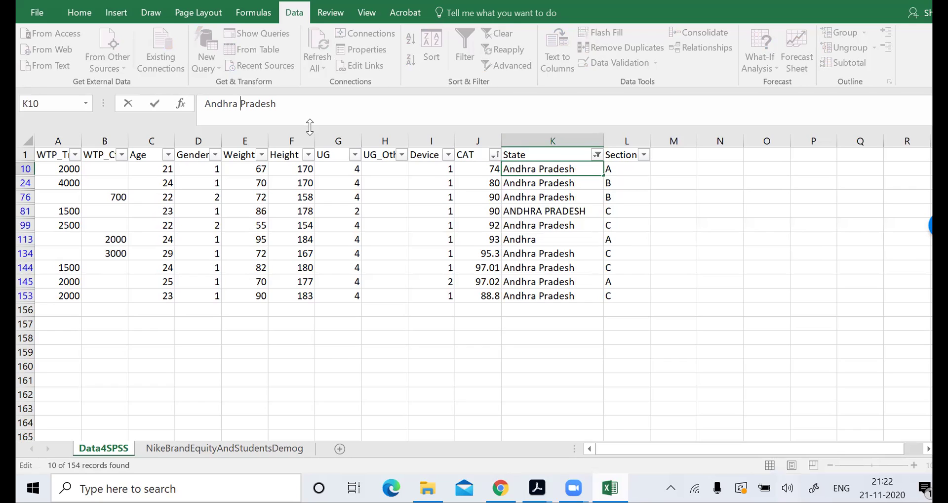
key(BackSpace)
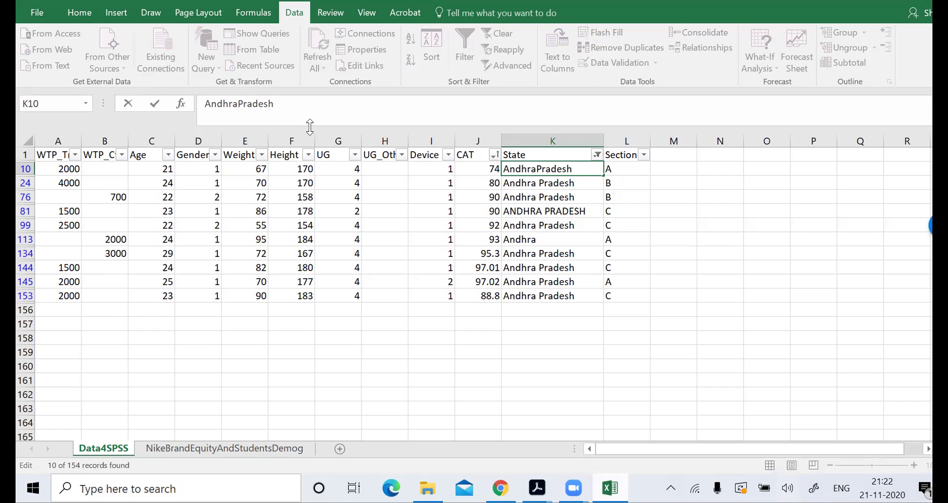
key(Return)
click(557, 168)
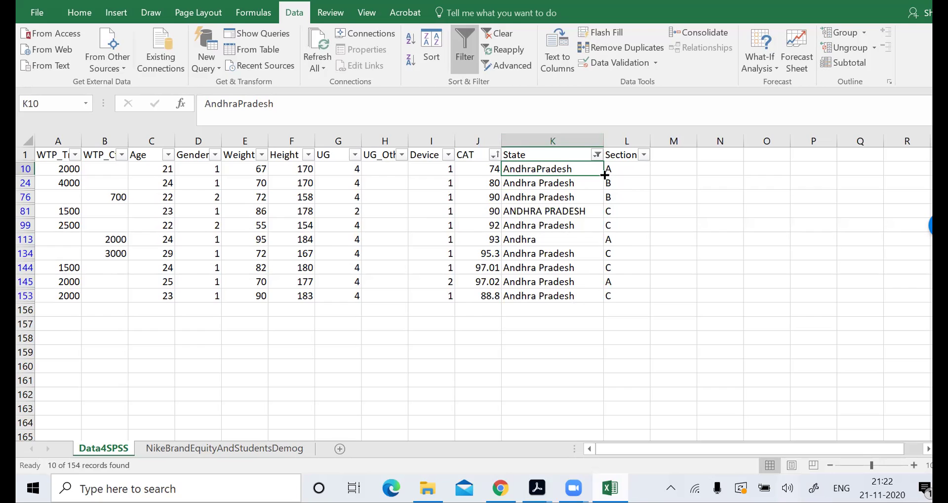
drag(605, 175, 594, 303)
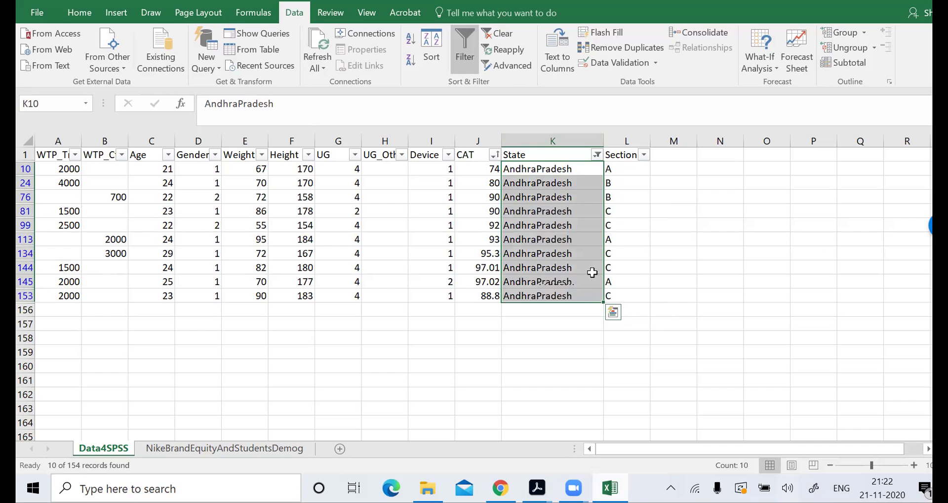
Step: Filter the State column to show only Himachal Pradesh
click(598, 155)
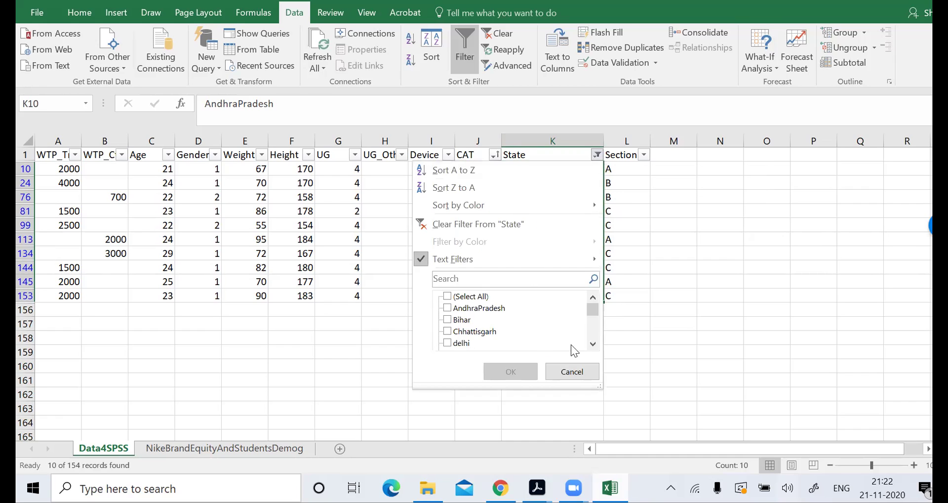
click(594, 343)
click(594, 343)
click(594, 343)
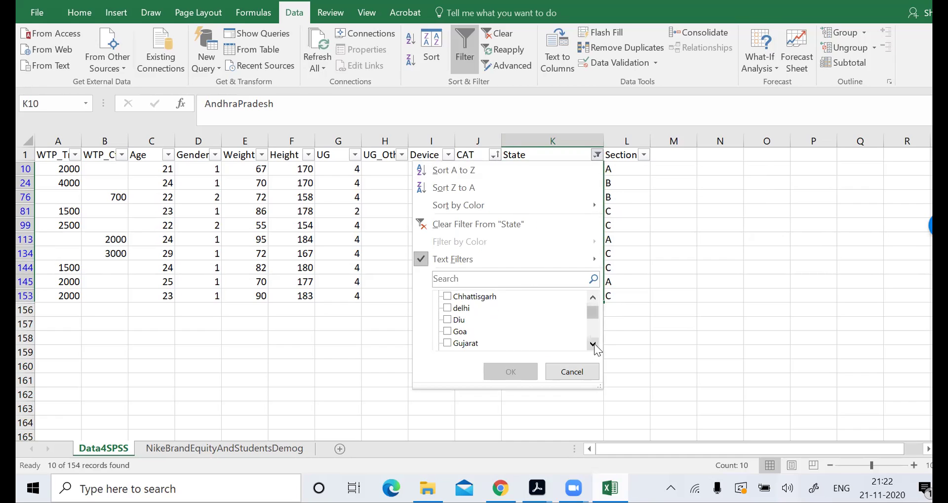
click(594, 343)
click(595, 343)
click(594, 343)
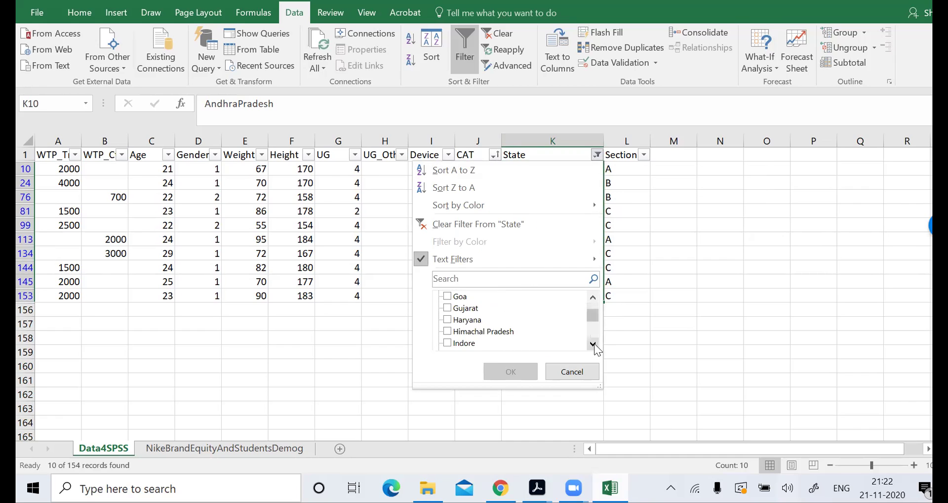
click(482, 331)
click(528, 377)
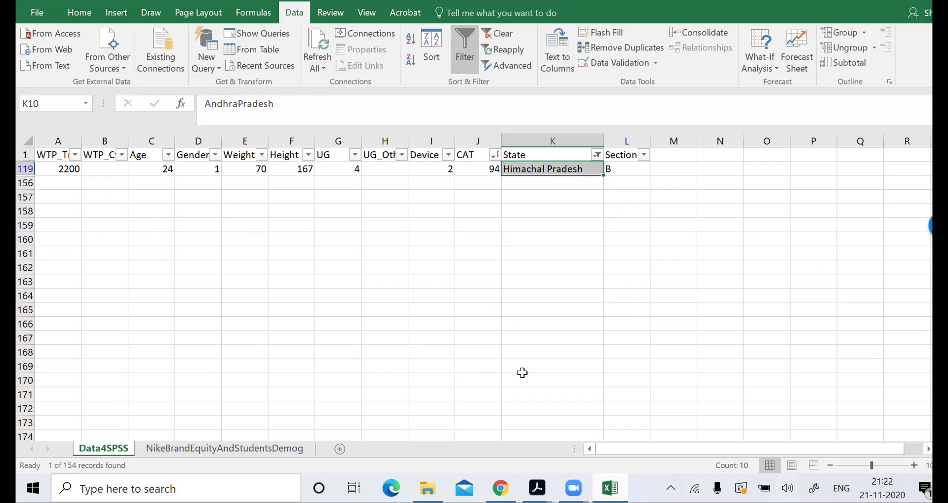
Step: Change the State in K119 to HimachalPradesh without a space
click(563, 169)
click(248, 104)
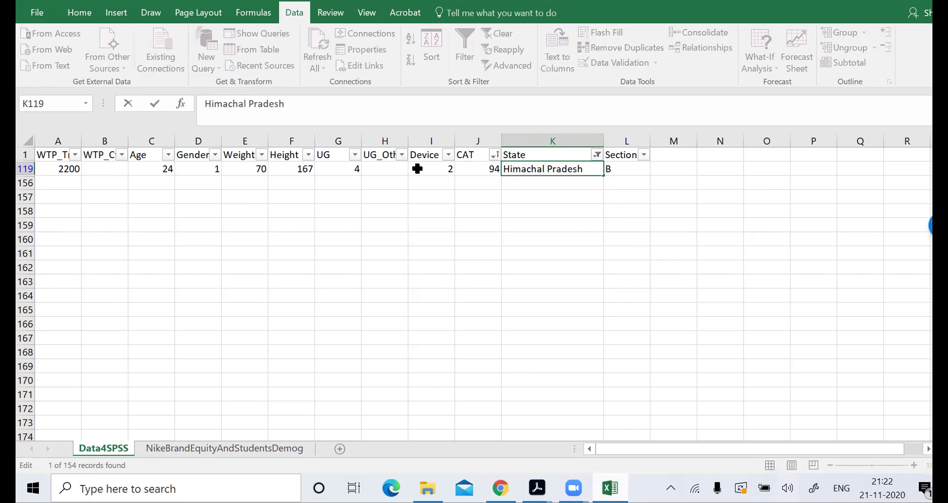
key(Delete)
key(Return)
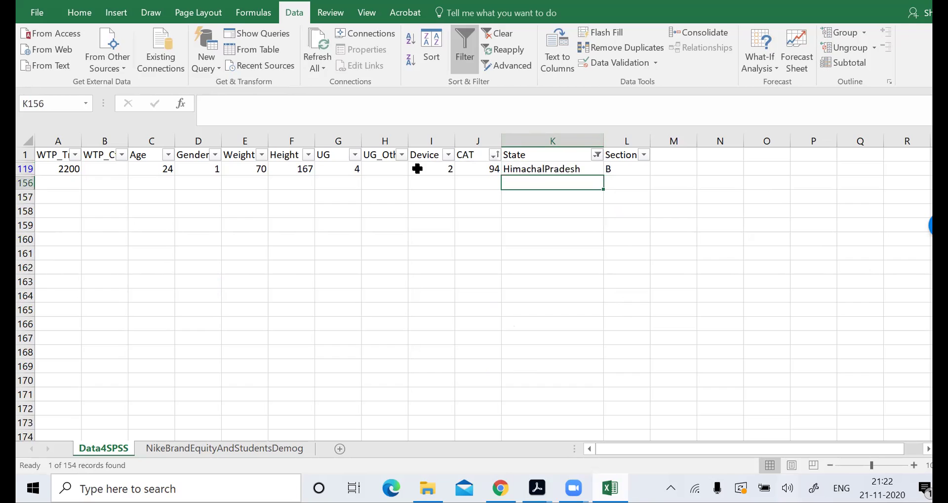
Step: Filter the State column to show only Madhya Pradesh
click(598, 155)
click(594, 343)
click(594, 343)
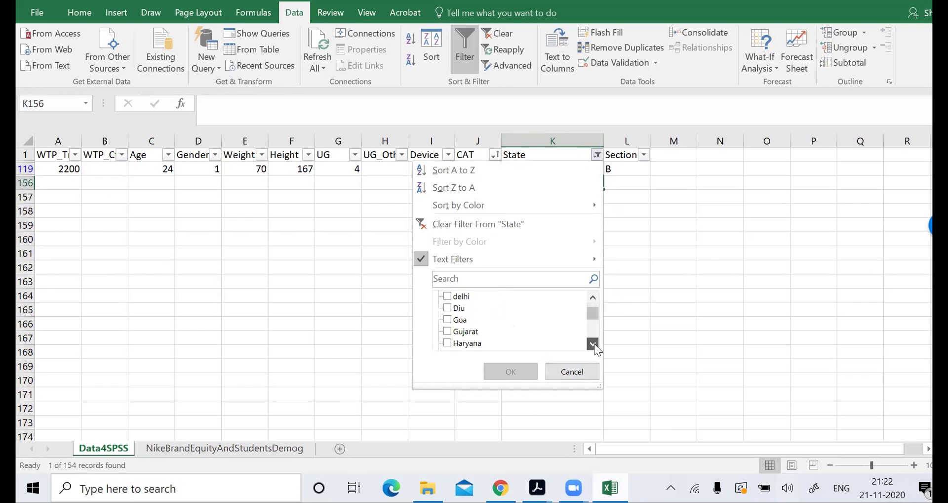
click(595, 343)
click(594, 344)
click(594, 345)
click(595, 345)
click(594, 345)
click(594, 345)
click(594, 345)
click(594, 345)
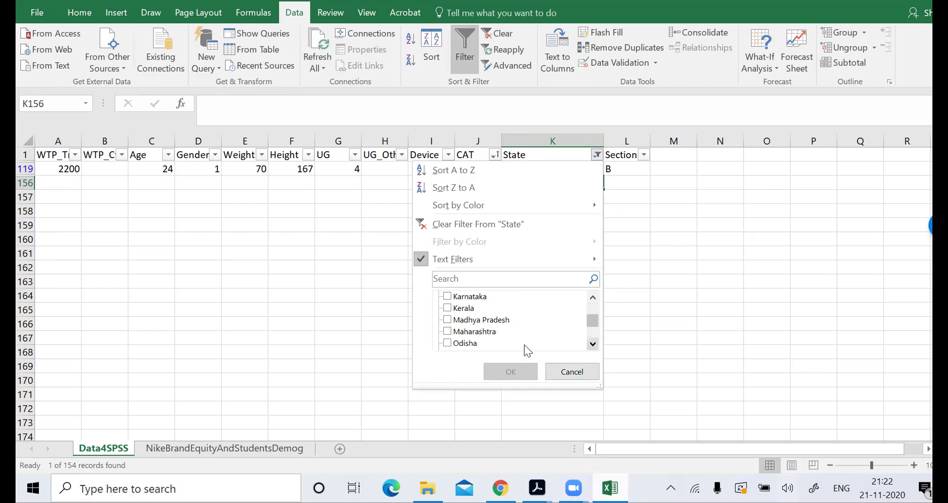
click(490, 322)
click(511, 372)
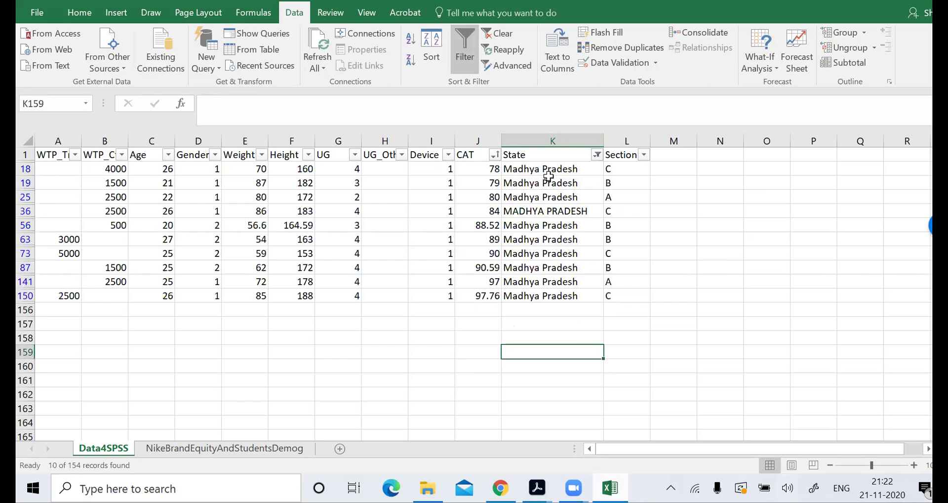
Step: Change the State in K18 to MadhyaPradesh without a space and fill it down the filtered rows to K150
click(544, 173)
click(244, 103)
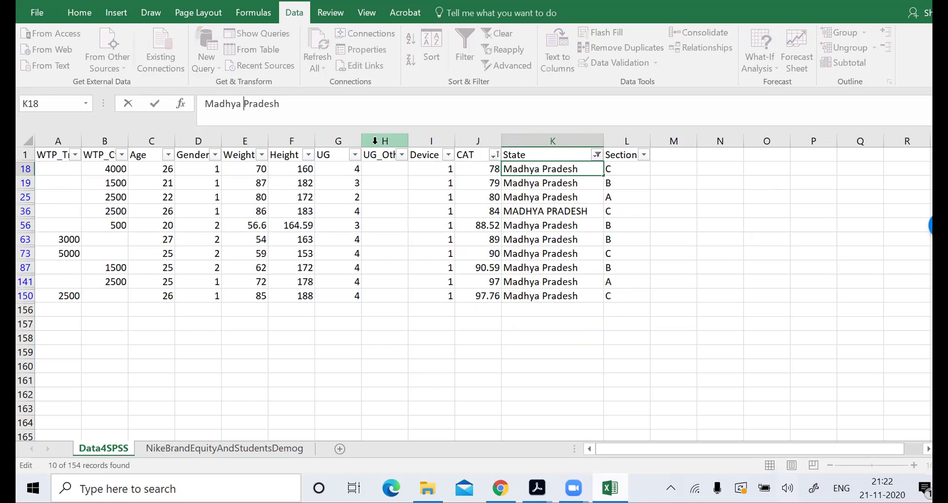
key(BackSpace)
key(Return)
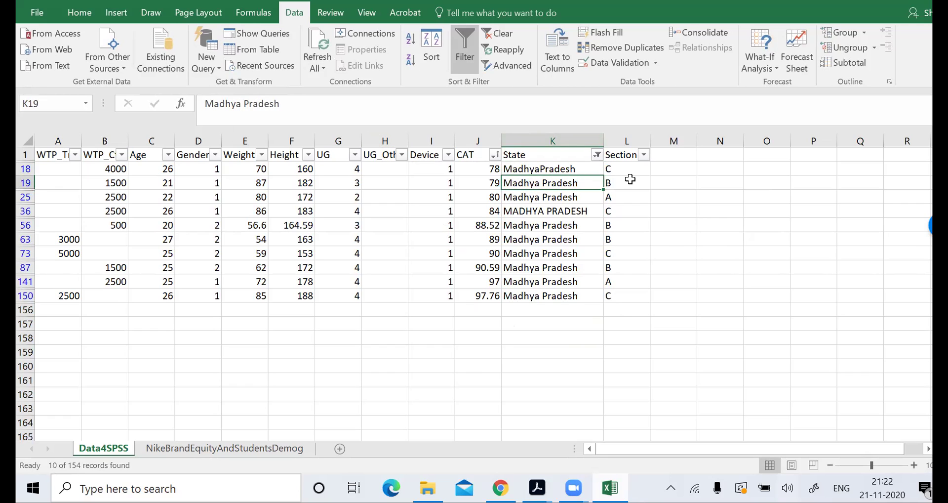
key(Up)
drag(604, 175, 603, 299)
click(593, 366)
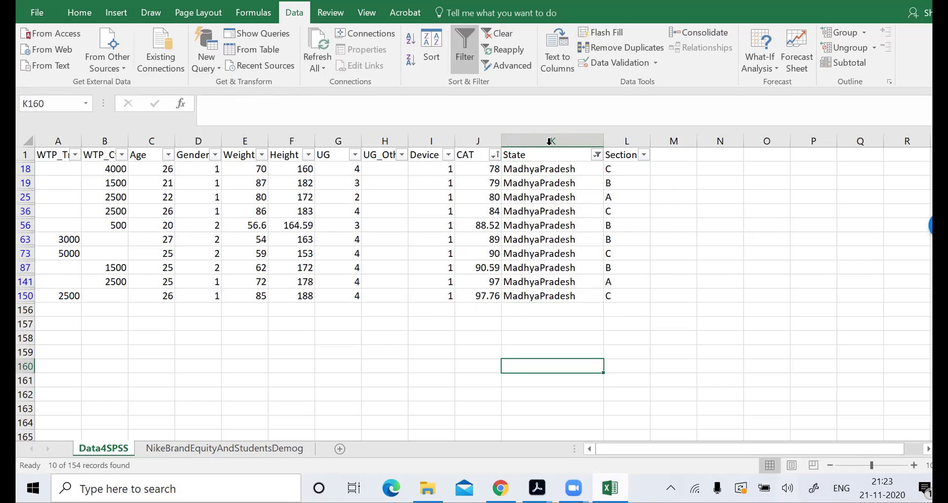
Step: Filter the State column to show only the Telangana and Telengana spellings
click(598, 155)
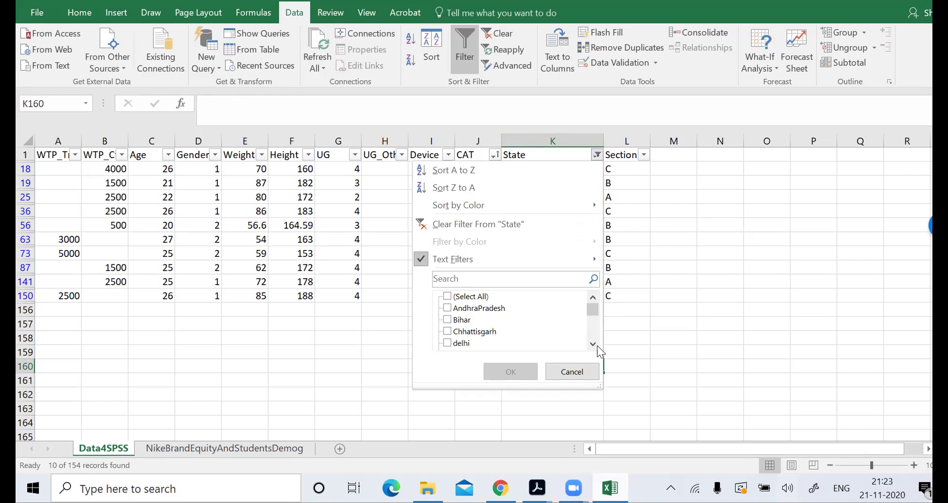
click(593, 345)
click(593, 344)
click(592, 345)
click(593, 344)
click(593, 344)
click(593, 344)
click(593, 344)
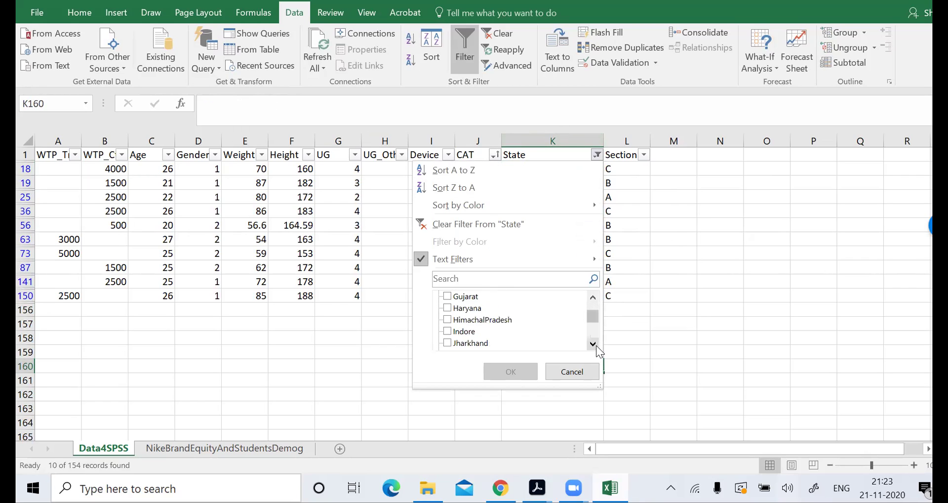
click(597, 345)
click(597, 345)
click(597, 345)
click(596, 345)
click(596, 345)
click(597, 345)
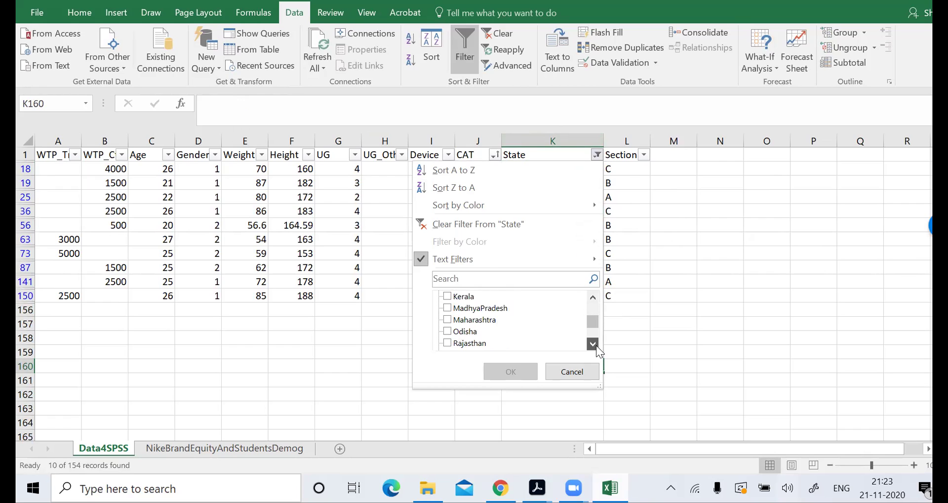
click(597, 346)
click(597, 346)
click(596, 345)
click(597, 345)
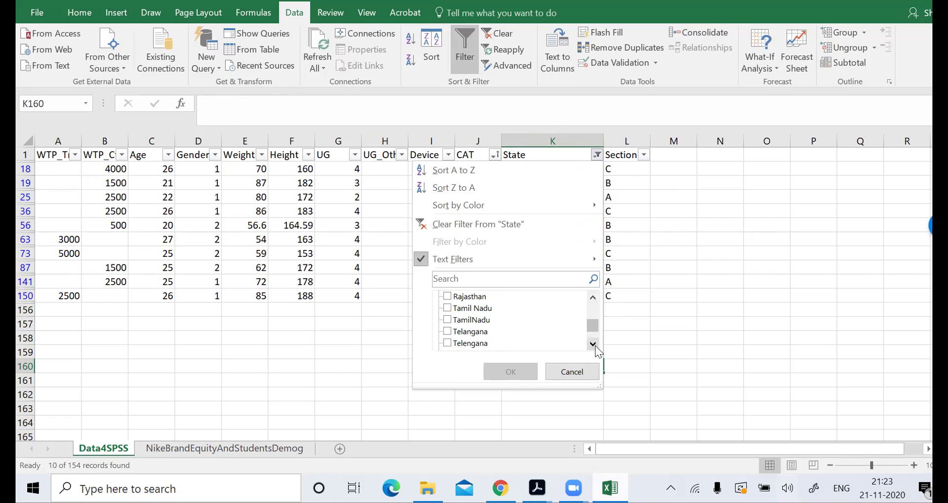
click(593, 344)
click(479, 322)
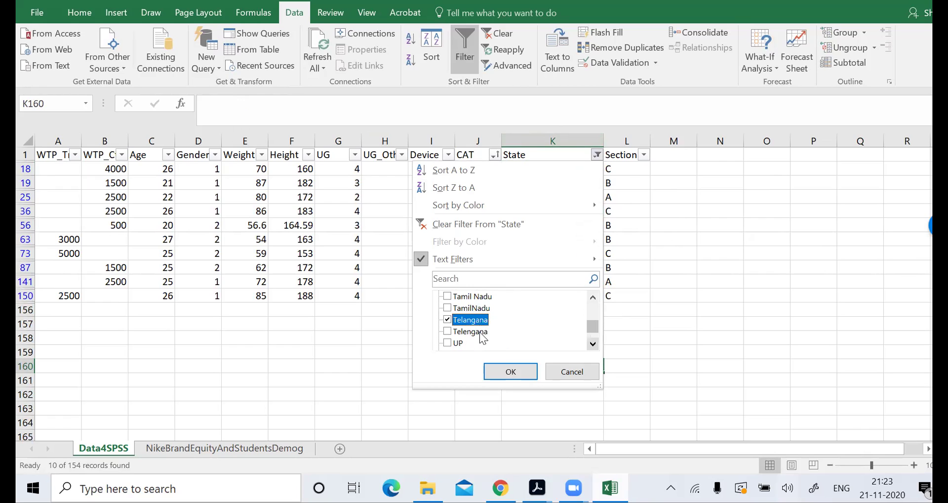
click(469, 331)
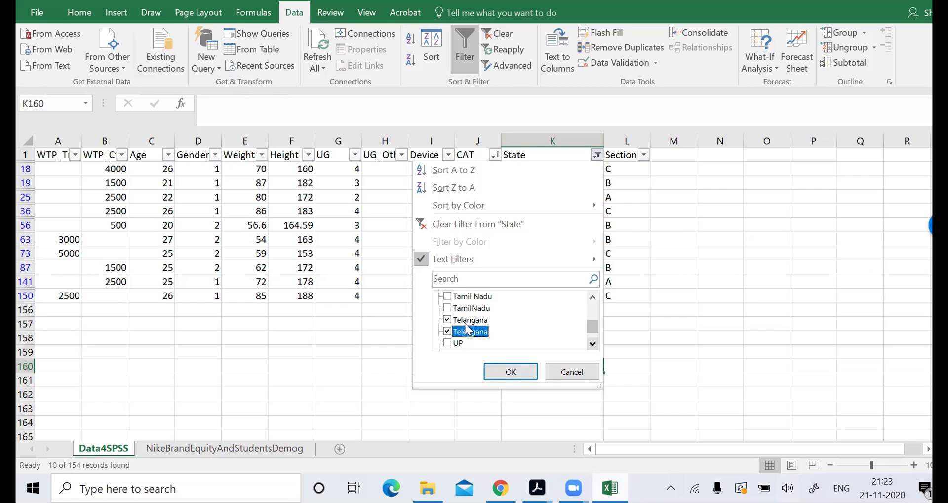
click(511, 371)
Step: Fill Telangana from K3 down the filtered State rows to K132
click(550, 169)
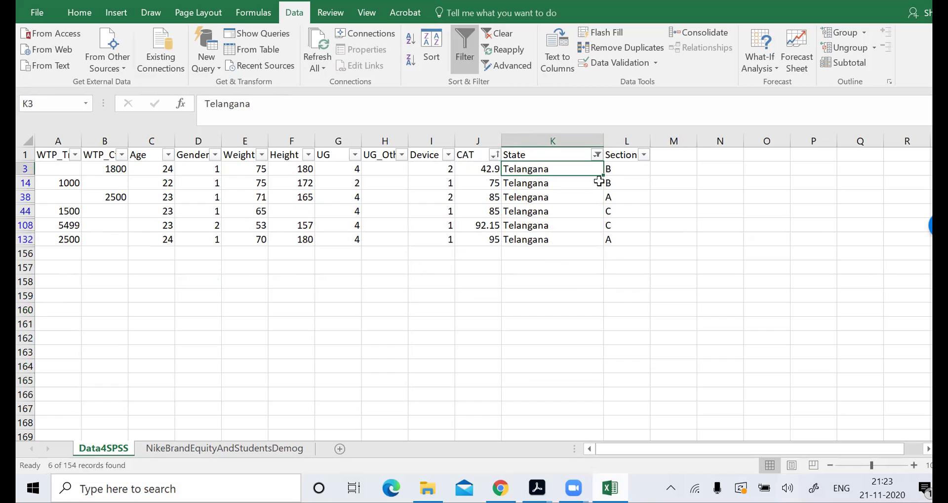
drag(603, 177, 608, 250)
drag(626, 309, 626, 323)
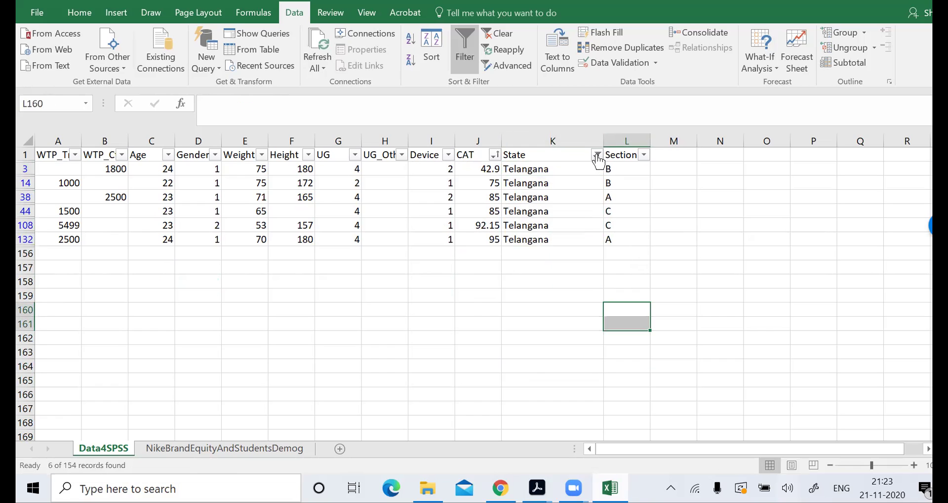
Step: Filter the State column to show only Tamil Nadu and TamilNadu
click(597, 154)
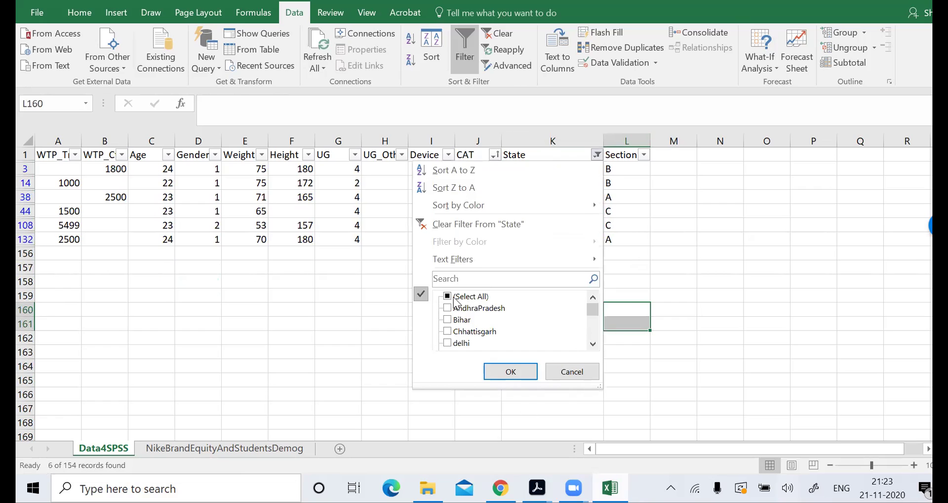
click(451, 296)
click(450, 297)
click(593, 343)
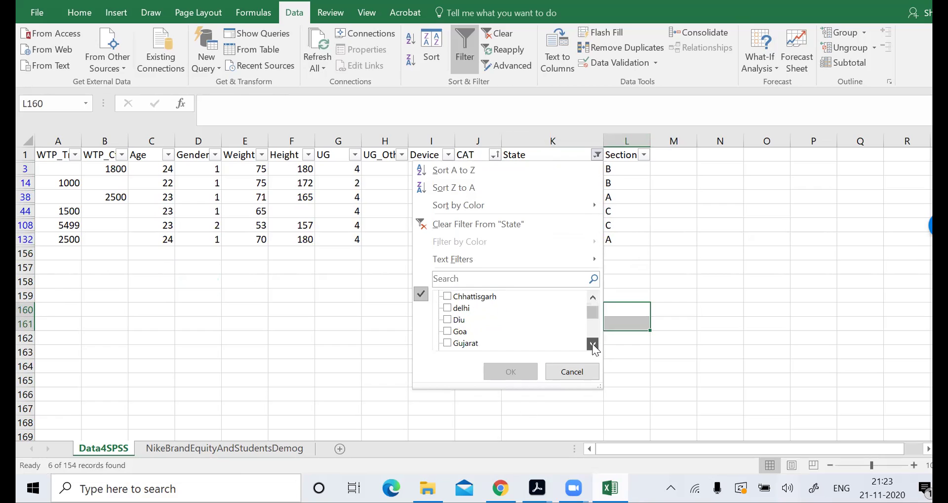
drag(592, 343, 593, 343)
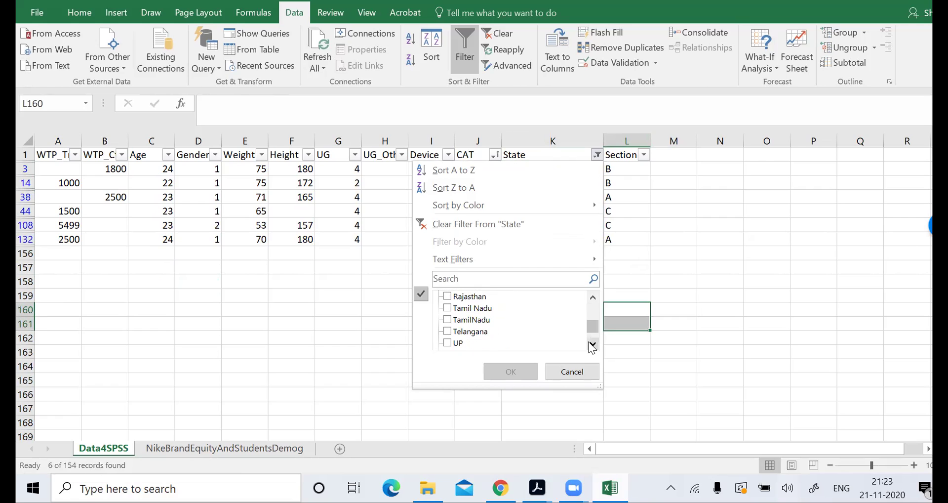
click(487, 309)
click(476, 320)
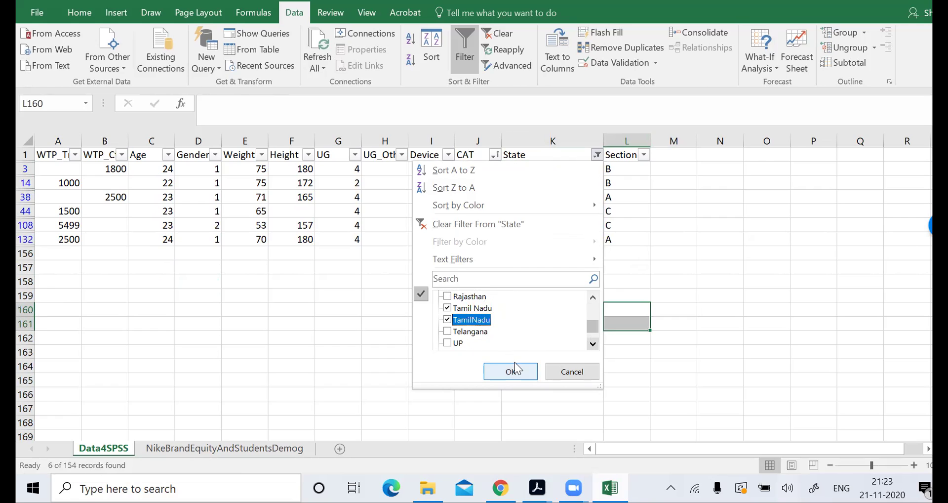
click(511, 372)
Step: Fill TamilNadu from K22 down the filtered State rows to K117
click(546, 168)
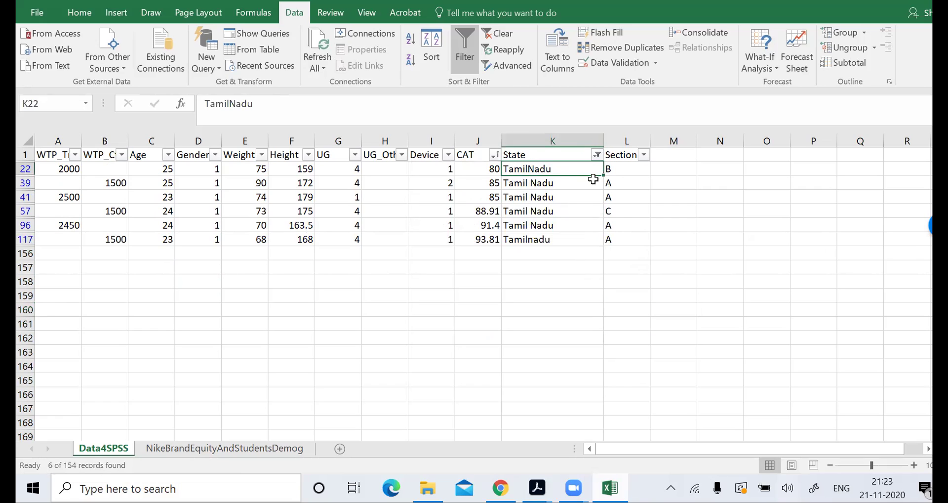
drag(606, 175, 605, 242)
click(626, 309)
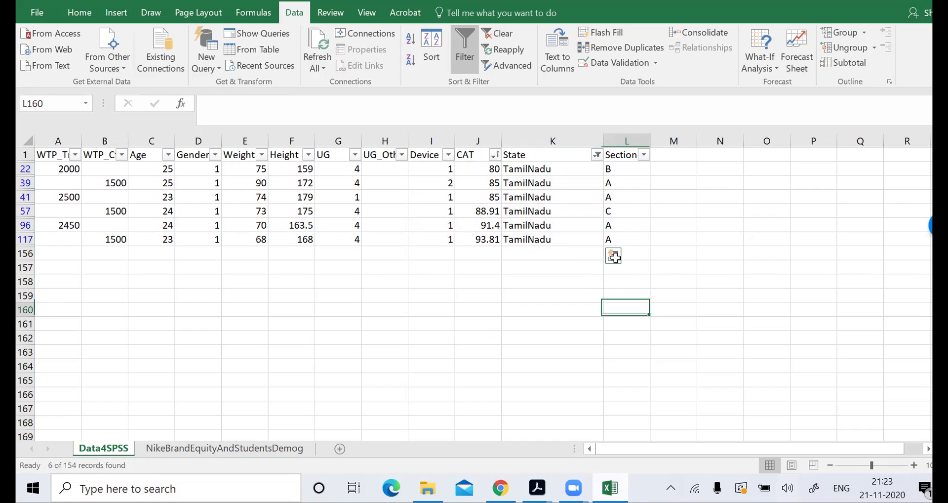
Step: Filter the State column to show only UP and Uttar Pradesh
click(597, 155)
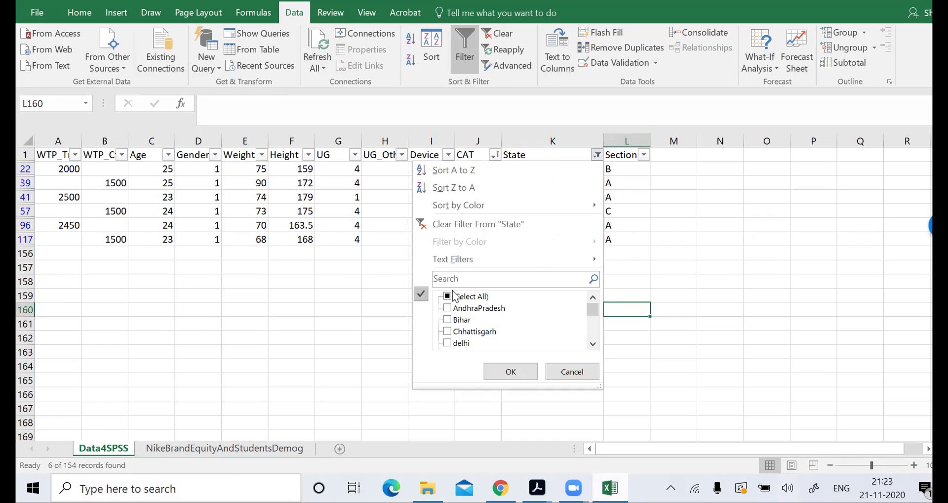
click(455, 296)
click(456, 297)
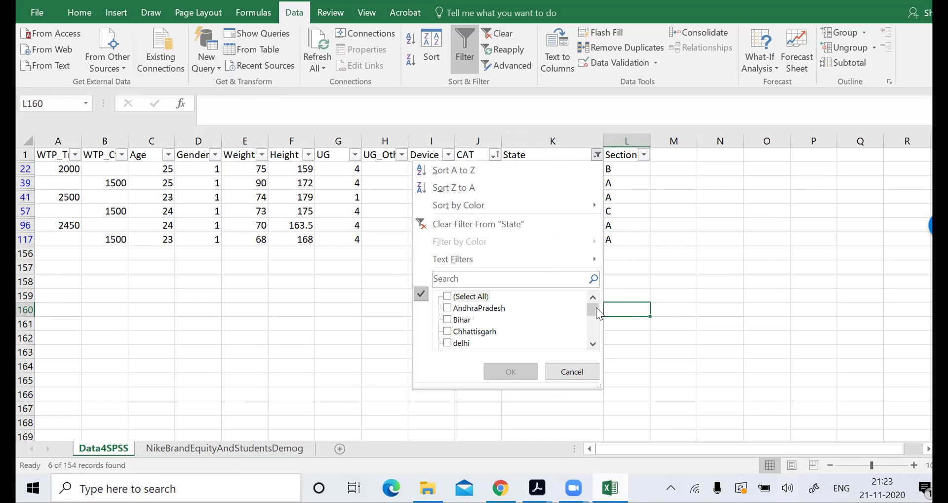
drag(594, 309, 602, 355)
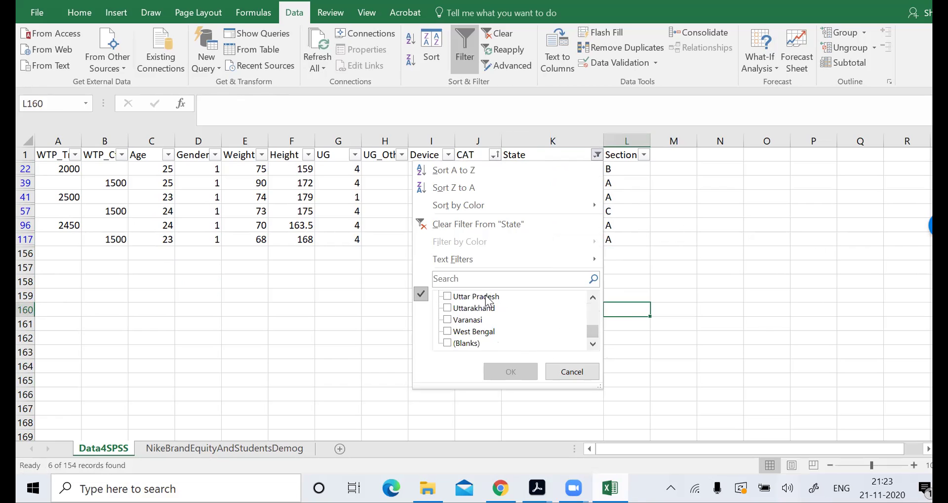
click(593, 298)
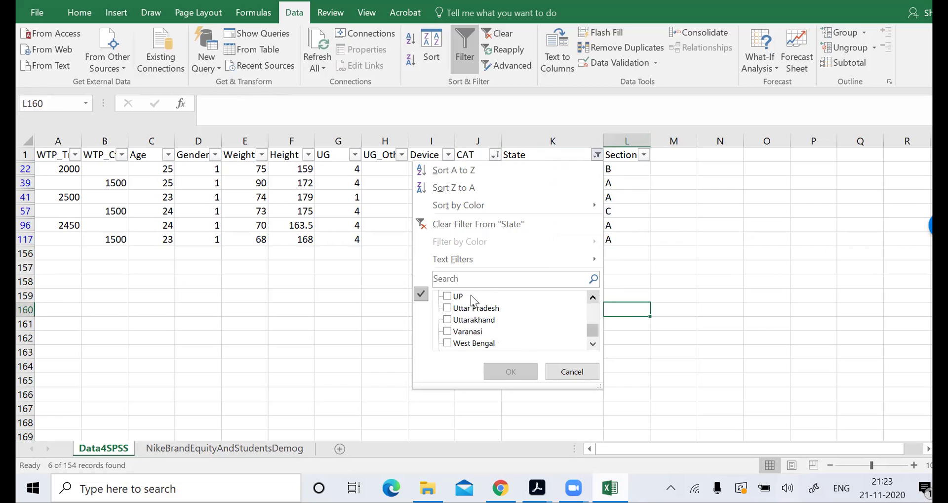
click(453, 297)
click(469, 308)
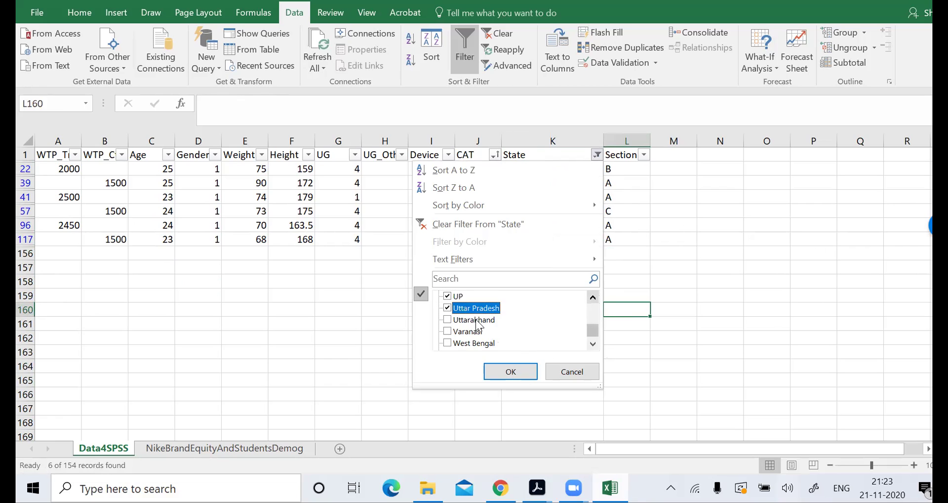
click(519, 372)
Step: Change the State in K9 to UttarPradesh without a space and fill it down the filtered rows to K139
click(555, 169)
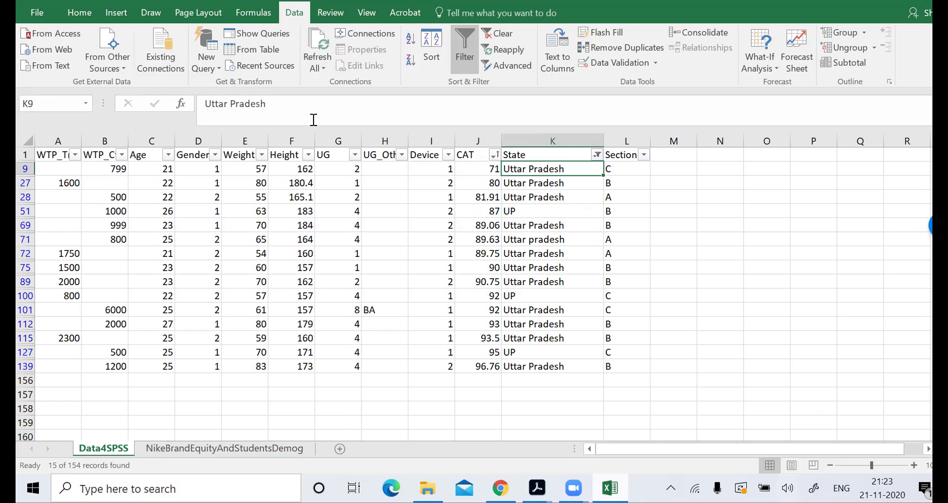
click(234, 104)
key(BackSpace)
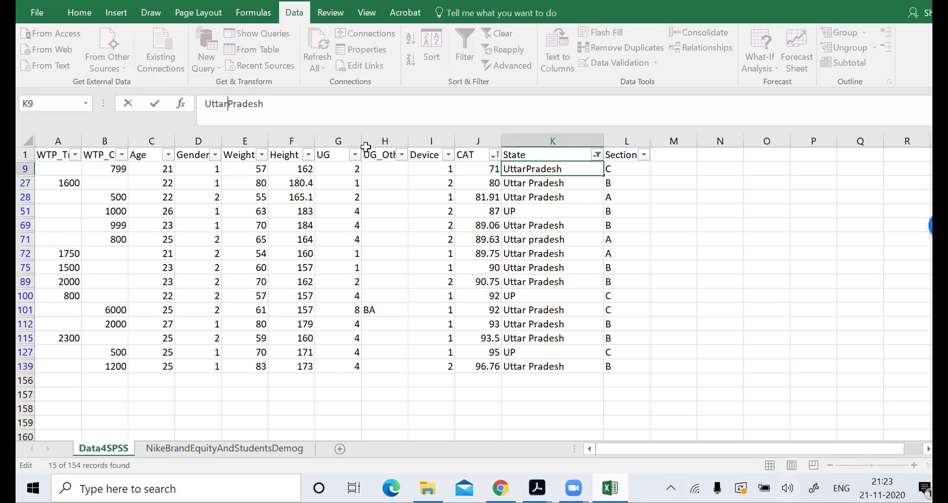
key(Return)
click(554, 171)
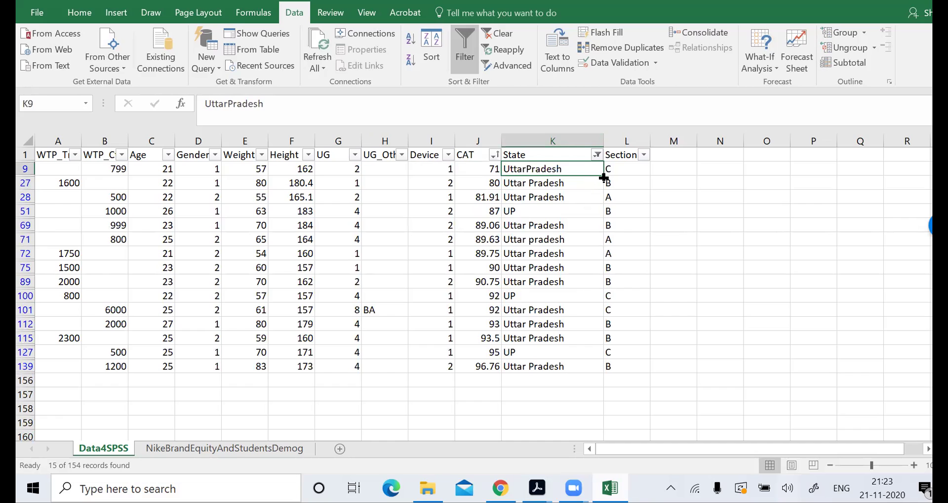
drag(604, 175, 588, 371)
click(720, 380)
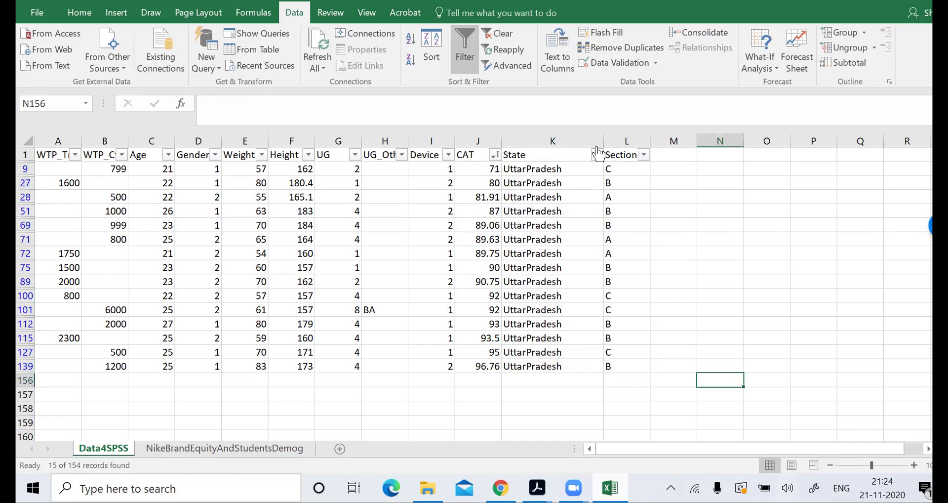
Step: Filter the State column to show only UttarPradesh and Varanasi
click(597, 155)
click(594, 343)
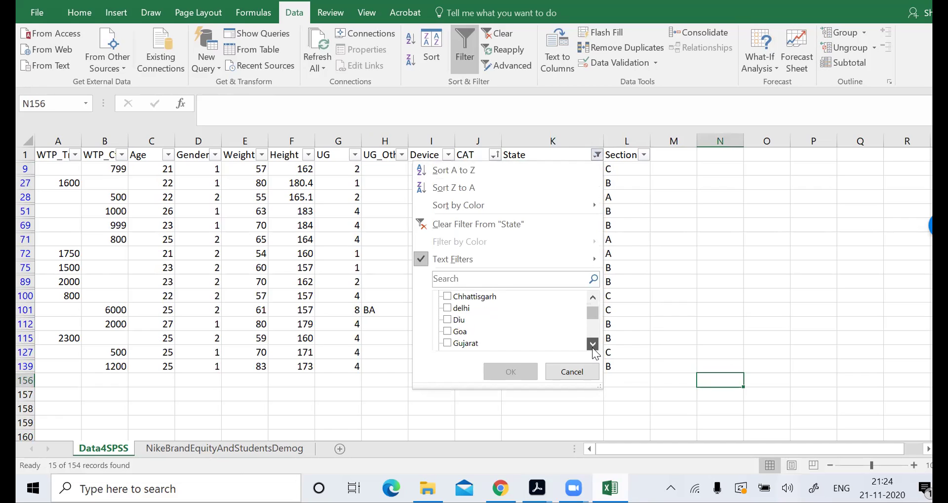
click(593, 344)
click(594, 344)
click(594, 343)
click(593, 343)
click(593, 344)
click(594, 344)
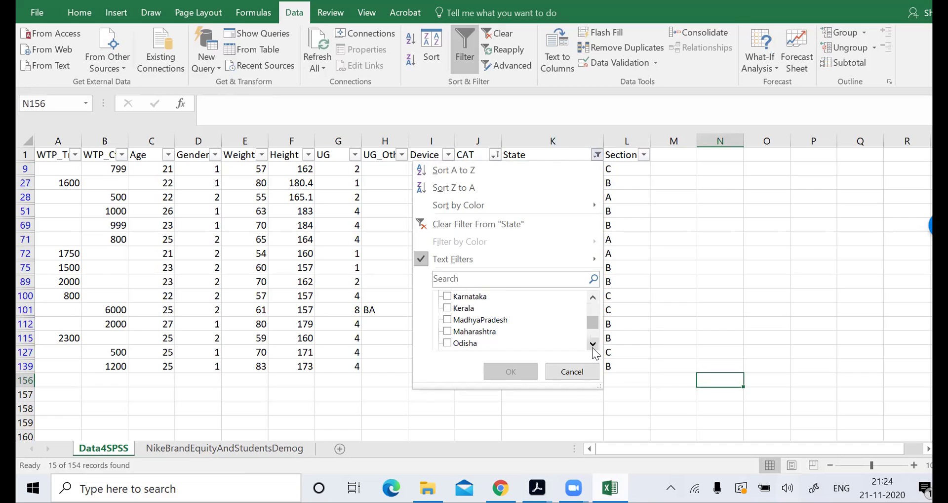
click(593, 343)
click(593, 343)
click(593, 344)
click(594, 343)
click(594, 343)
click(593, 343)
click(593, 343)
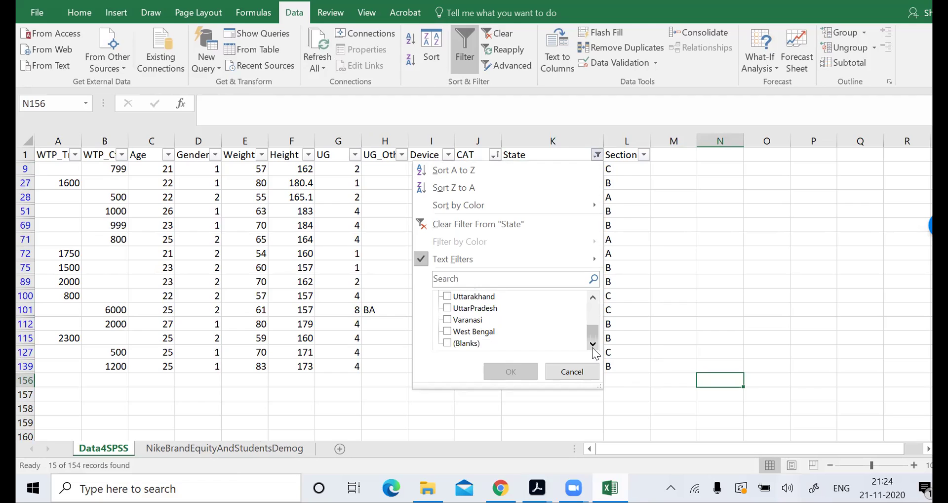
click(472, 321)
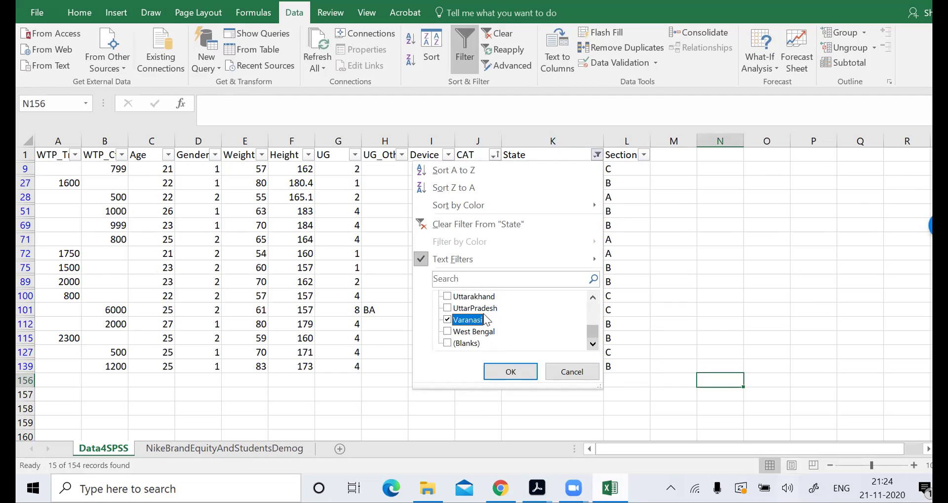
click(475, 308)
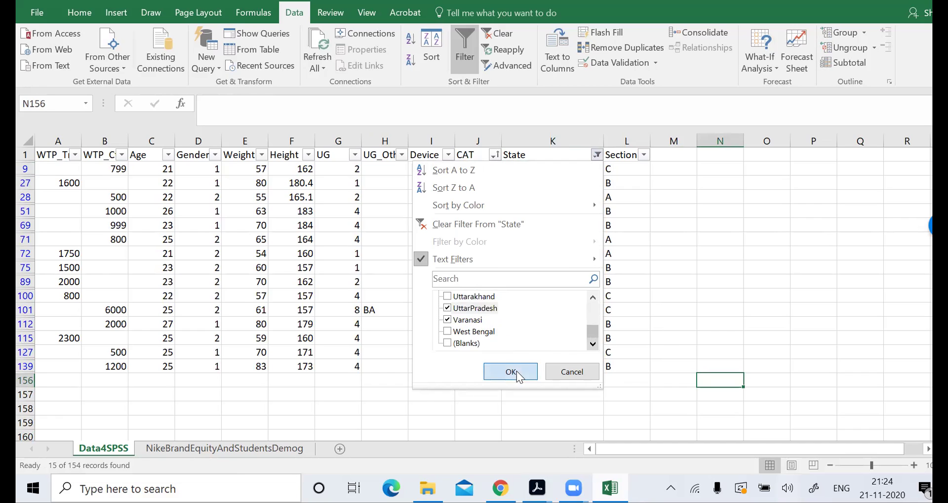
click(511, 371)
Step: Replace Varanasi in K137 with UttarPradesh by filling down from K127
click(670, 338)
click(557, 354)
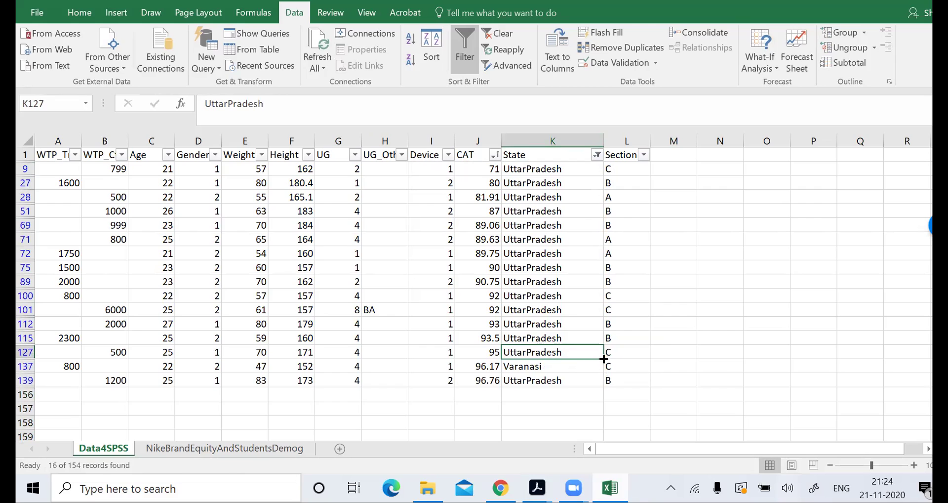
drag(604, 360, 606, 374)
click(687, 379)
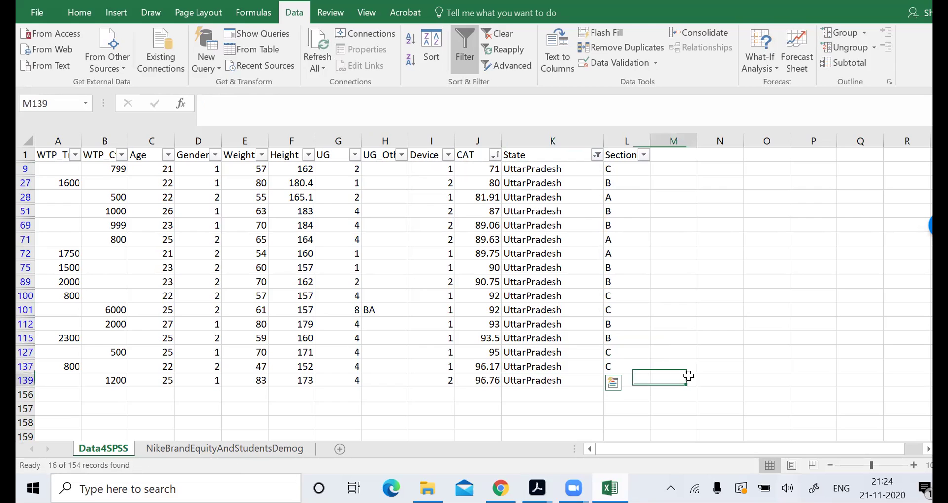
Step: Filter the State column to show only Indore and MadhyaPradesh
click(602, 159)
click(598, 156)
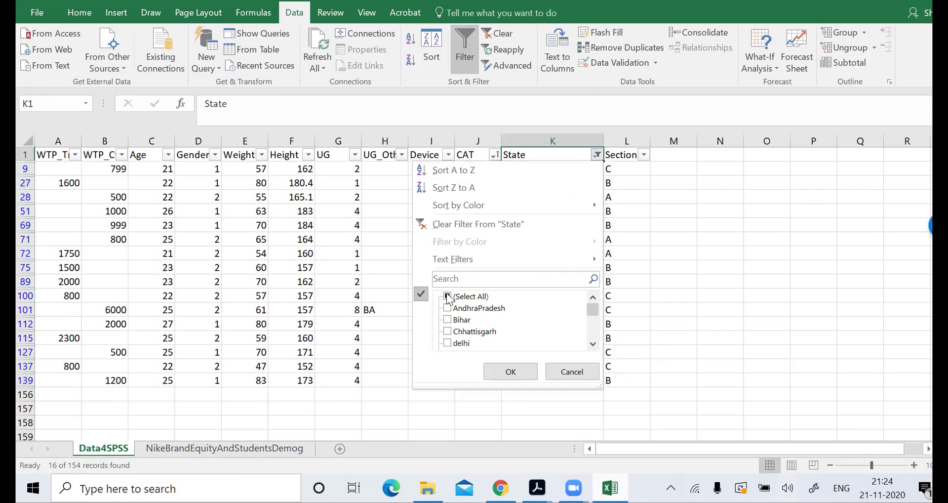
click(448, 296)
click(449, 297)
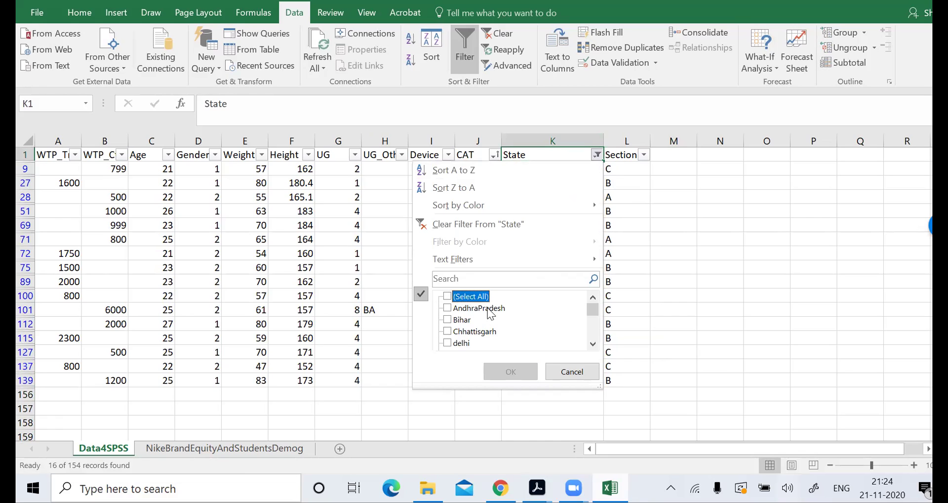
click(593, 343)
click(593, 343)
click(593, 342)
click(593, 344)
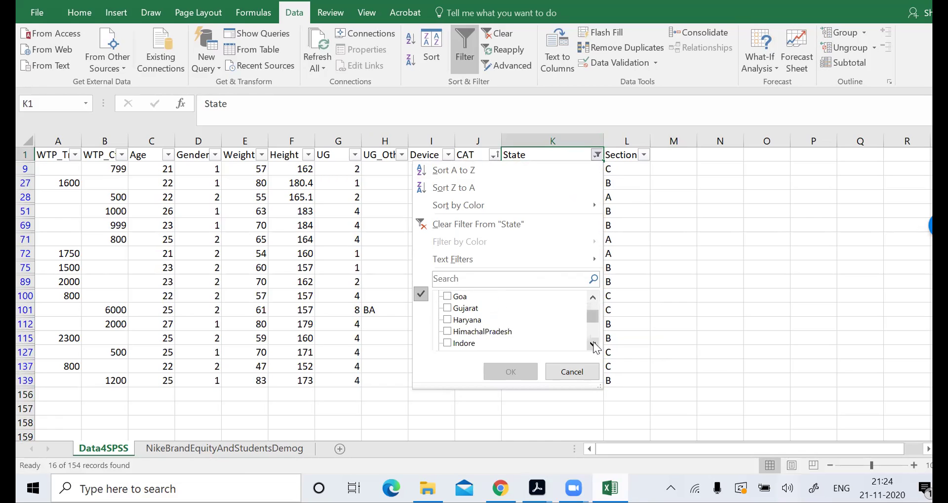
click(593, 344)
click(594, 344)
click(472, 320)
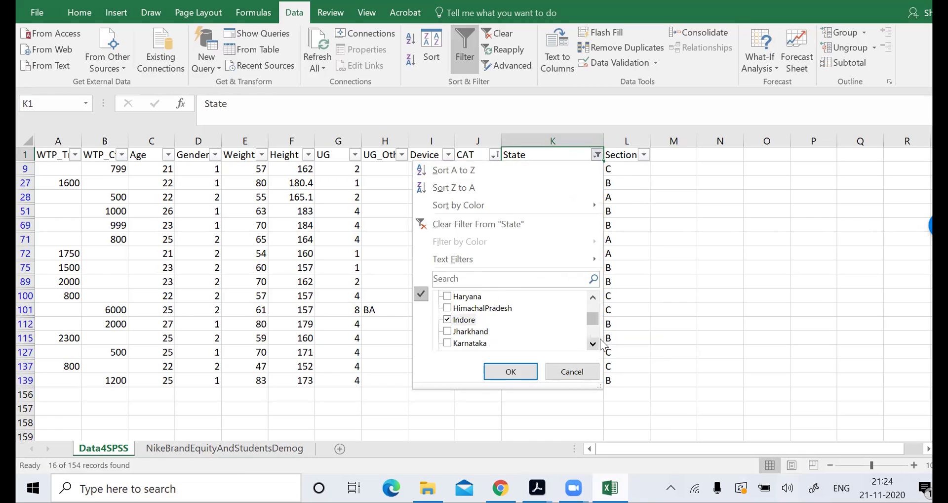
click(593, 344)
click(593, 344)
click(593, 344)
click(594, 344)
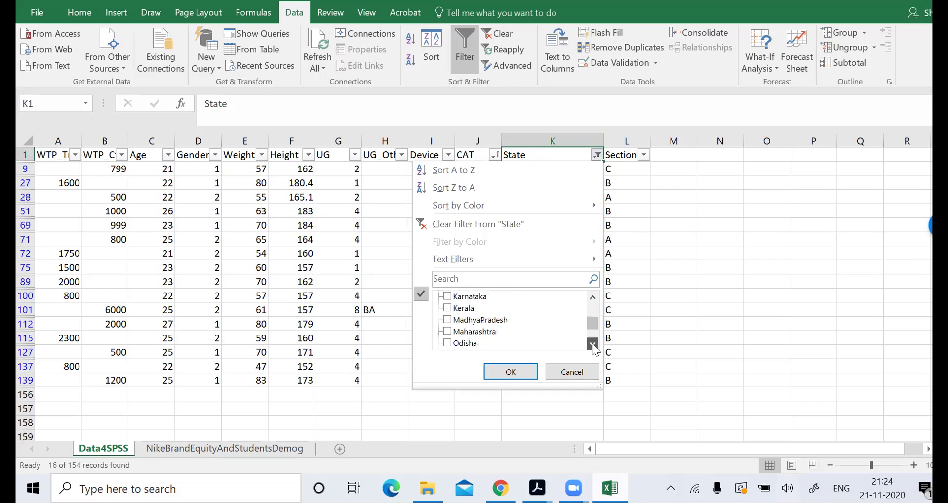
click(502, 321)
click(510, 371)
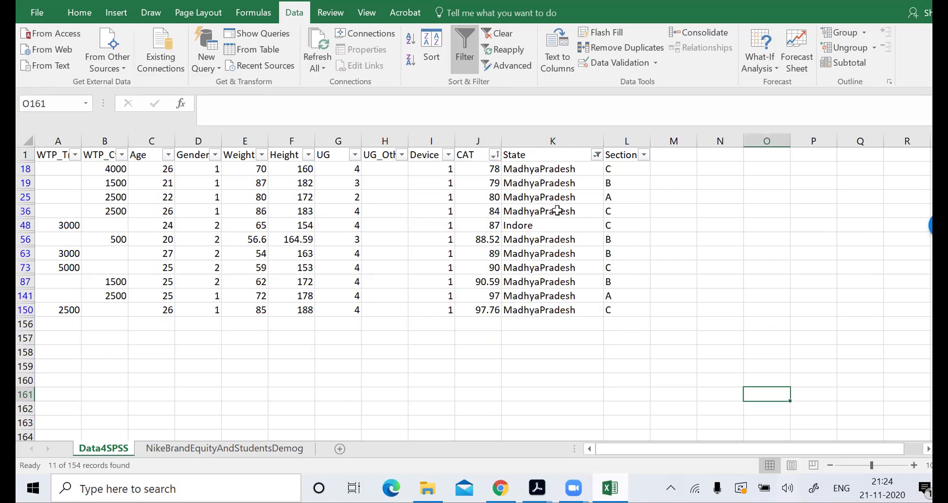
Step: Replace Indore in K48 with MadhyaPradesh by filling down from K36
click(558, 211)
drag(604, 218, 604, 228)
click(720, 253)
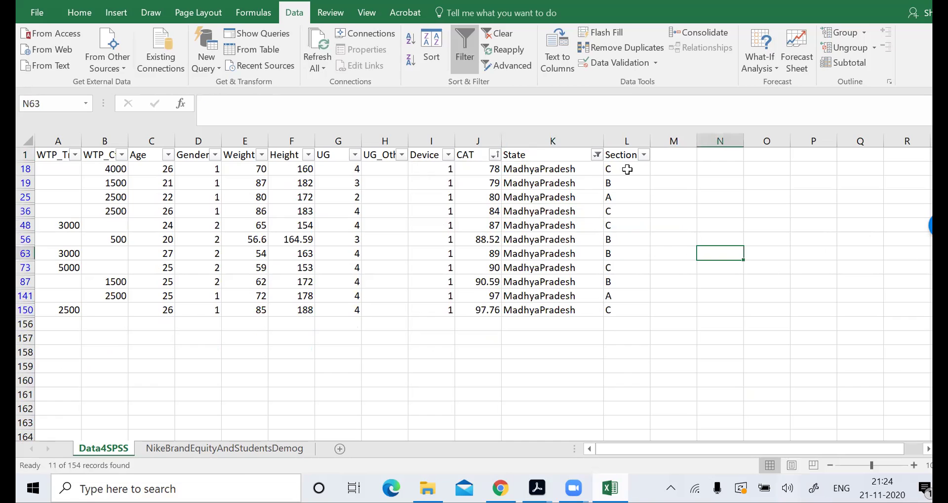
Step: Check the State column's filter list for remaining inconsistent state names, keeping the current filter
click(597, 155)
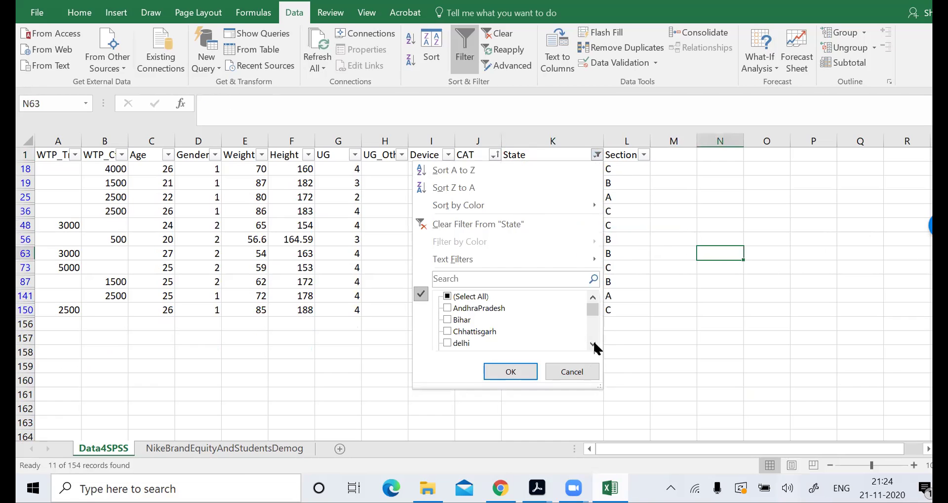
drag(594, 342, 594, 343)
click(511, 368)
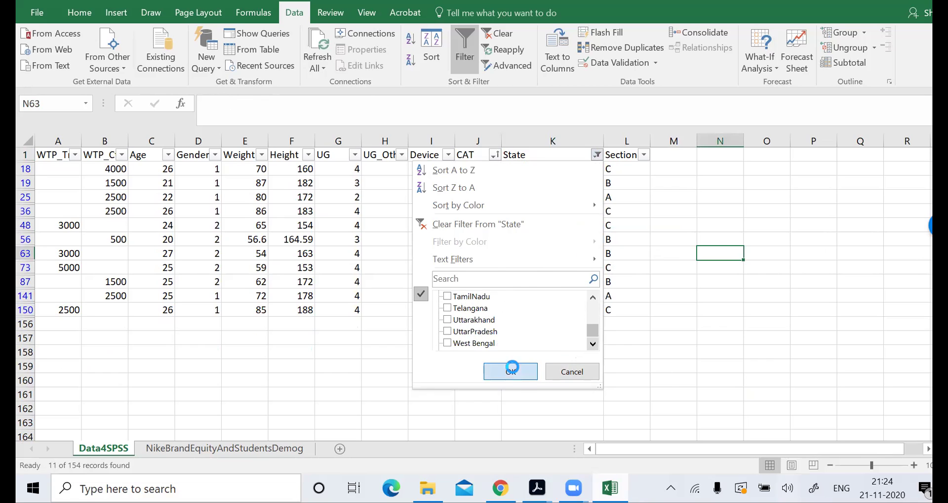
click(674, 381)
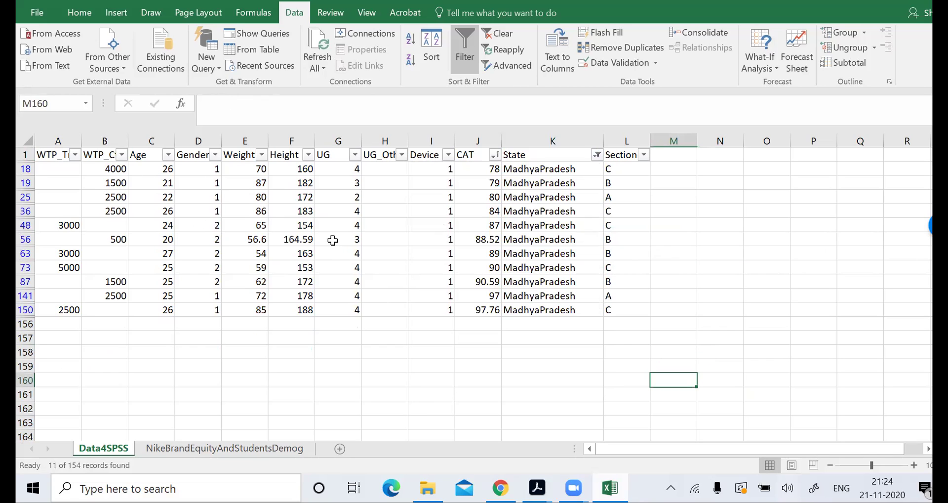
click(690, 270)
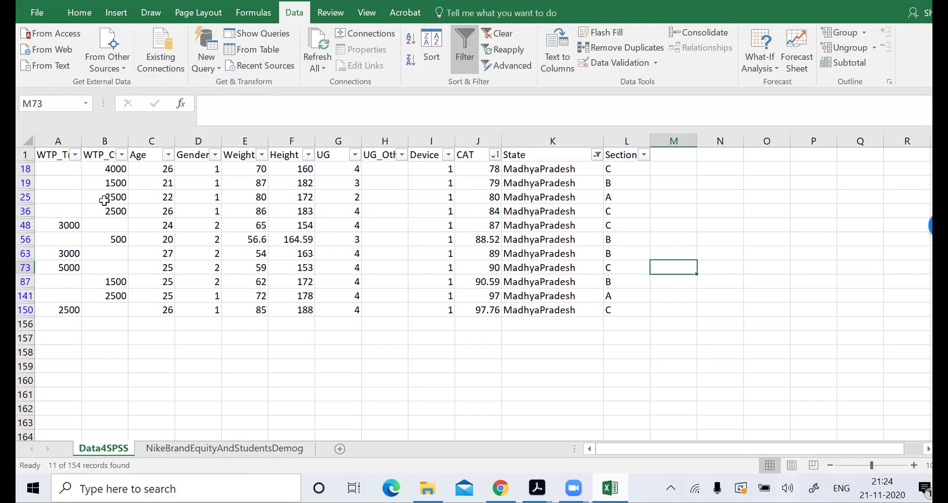
Step: Remove the filters from the header row so all records show, and save the workbook
click(24, 154)
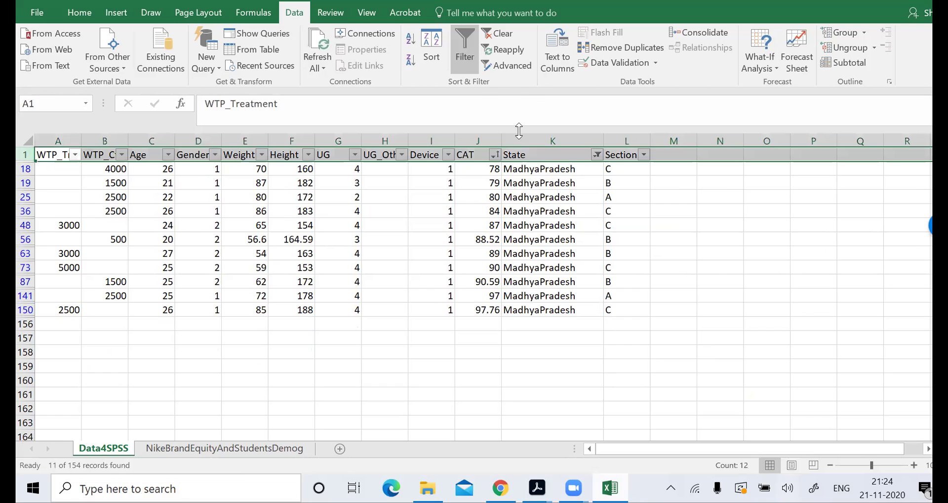
click(464, 51)
click(608, 280)
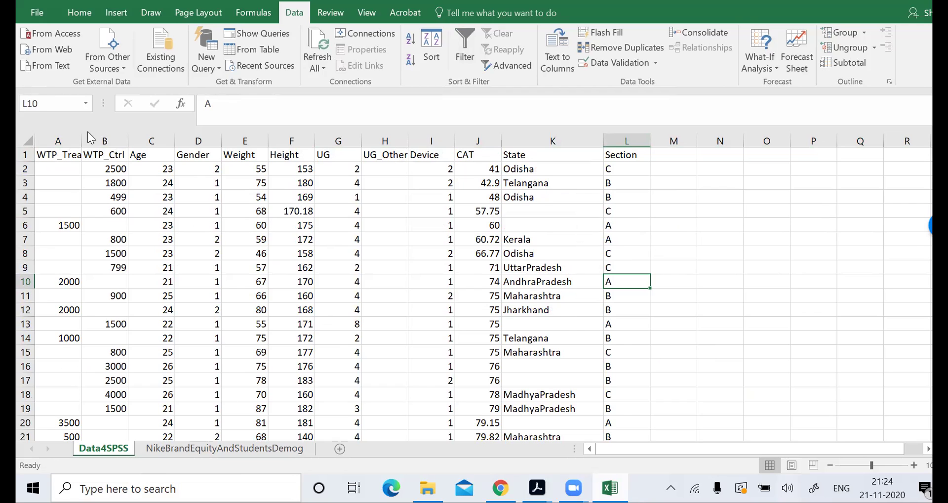
click(38, 14)
click(42, 109)
Step: Create a copy of the Data4SPSS sheet in a new workbook
right_click(133, 446)
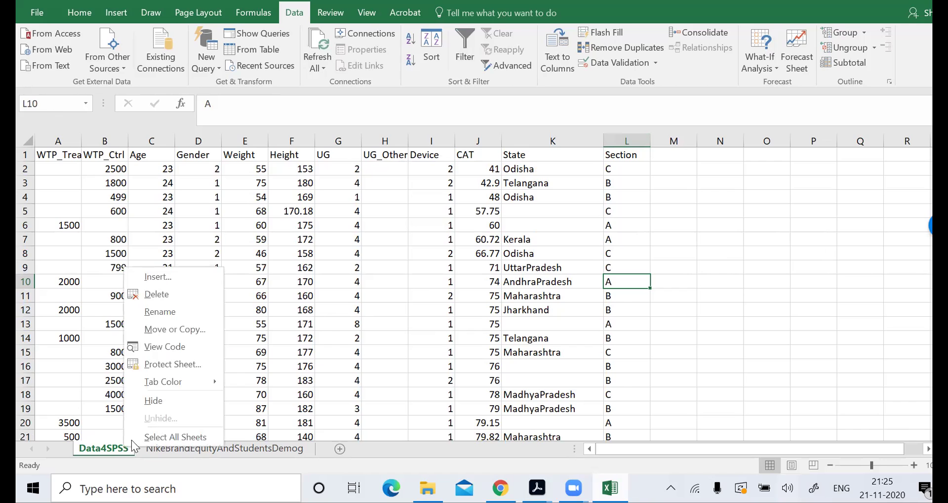
click(178, 328)
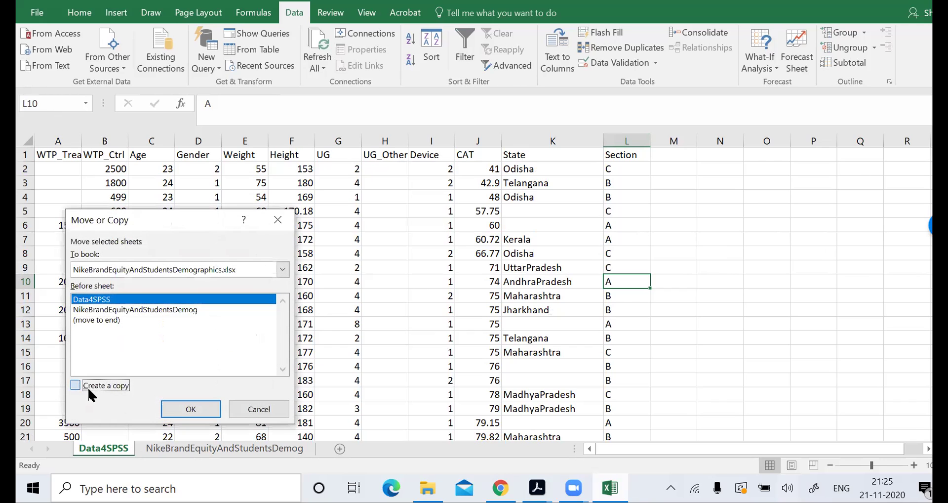
click(89, 389)
click(180, 272)
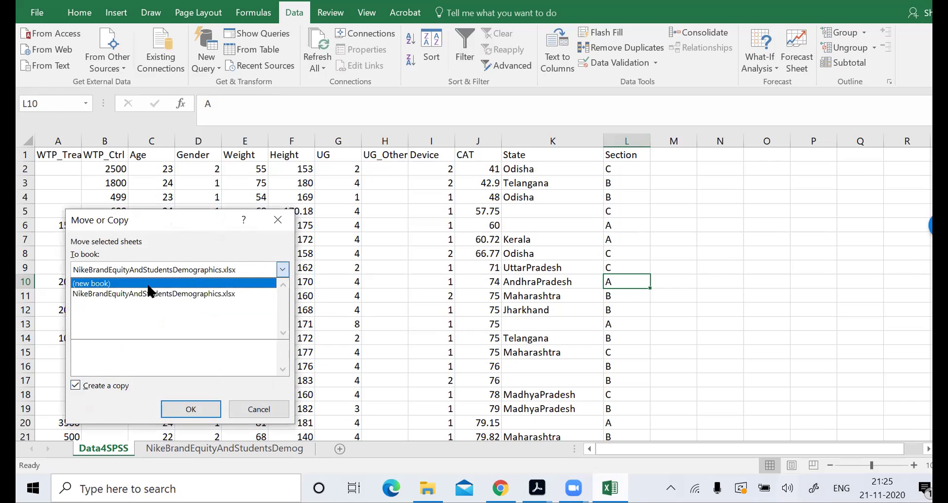
click(147, 286)
click(207, 409)
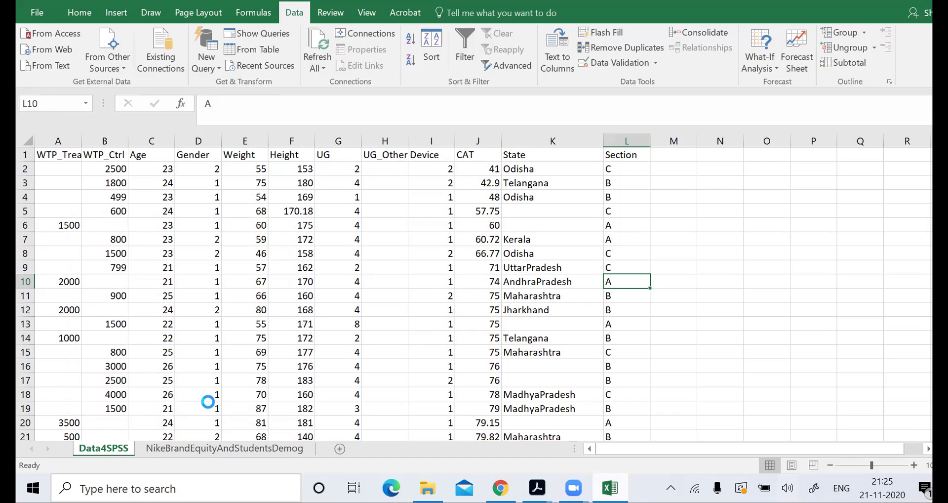
Step: Start saving the new workbook and choose the ExcelPractice folder on the Desktop as its location
click(34, 16)
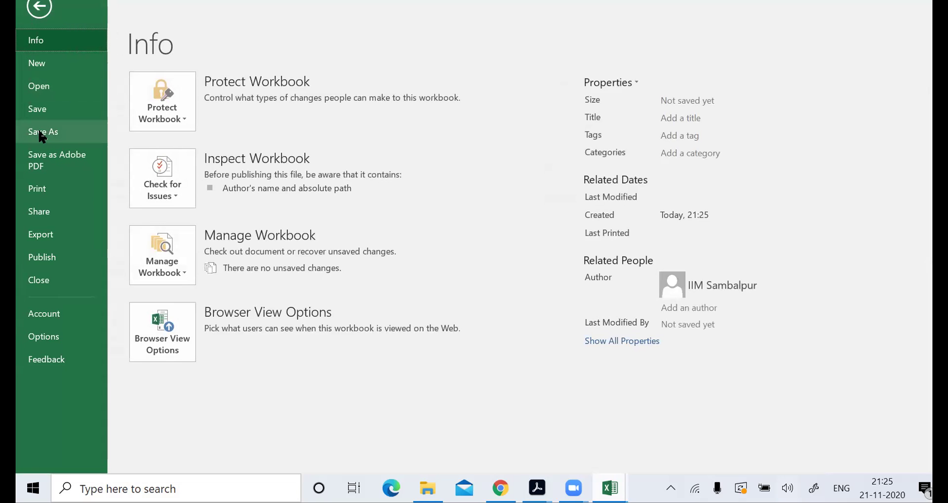
click(44, 109)
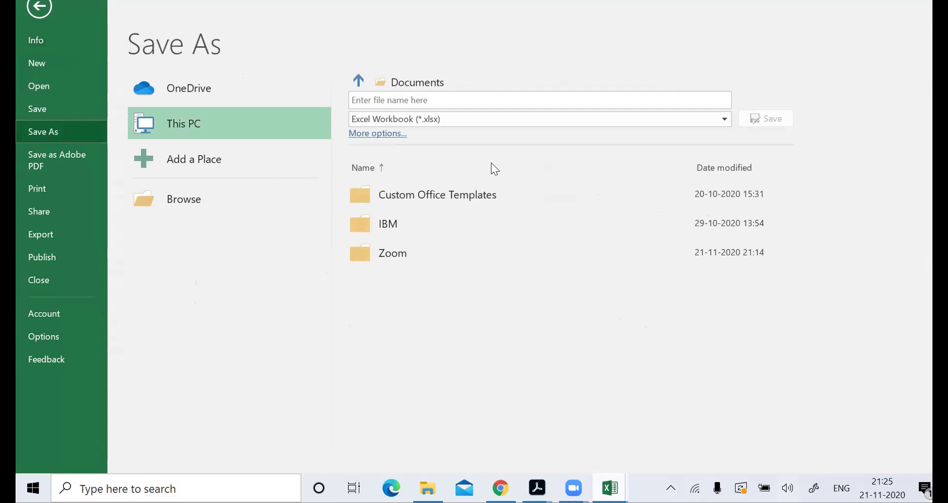
click(184, 199)
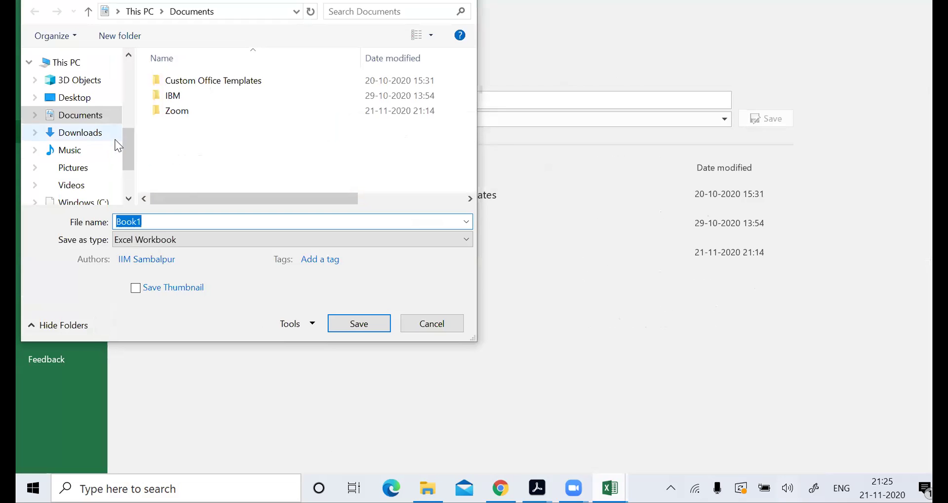
click(78, 101)
double_click(198, 96)
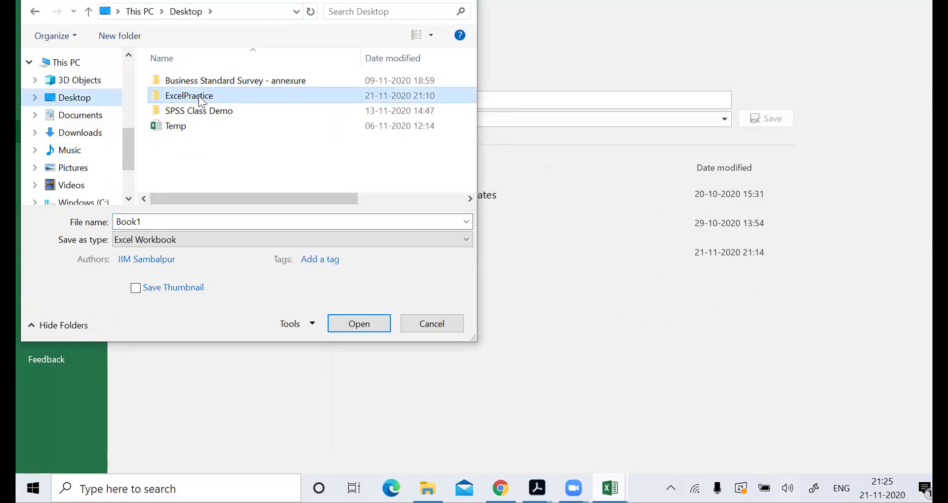
Step: Name the file NIKEBrand and save it as CSV UTF-8 (Comma delimited), keeping that format
double_click(166, 218)
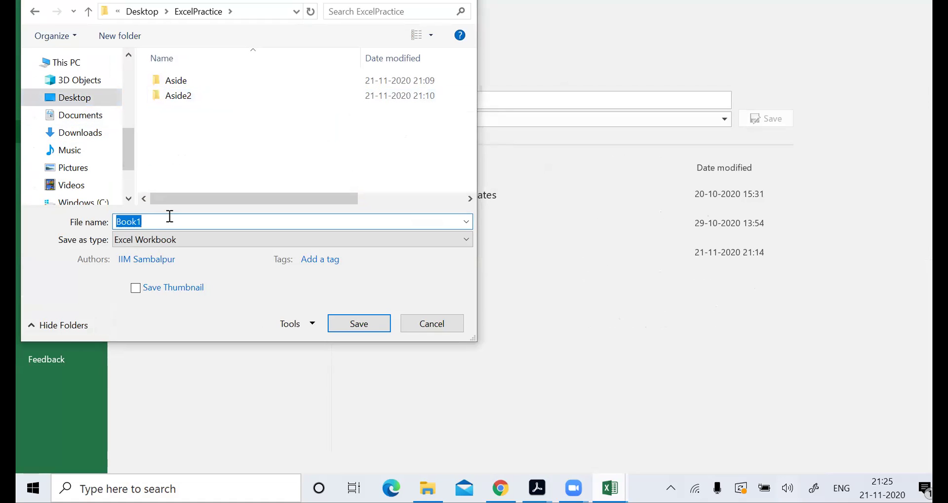
text(fNIC)
key(BackSpace)
text(KEBrand)
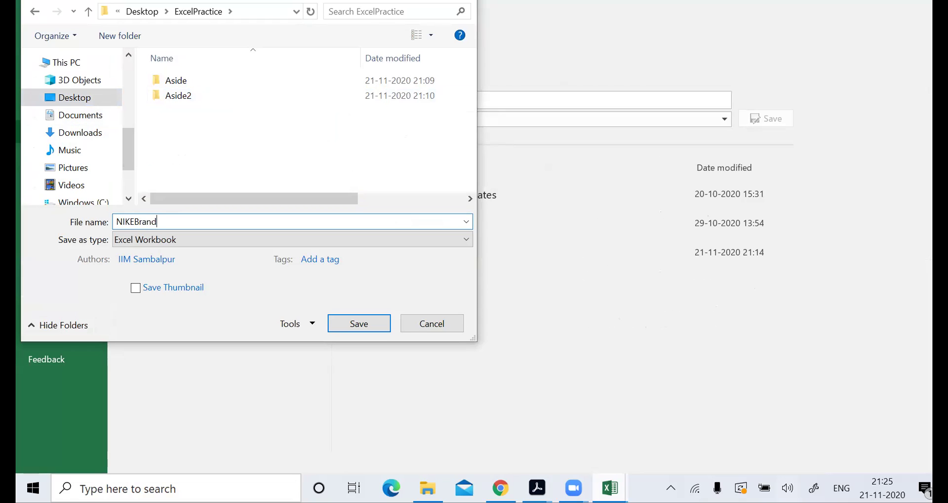
click(240, 236)
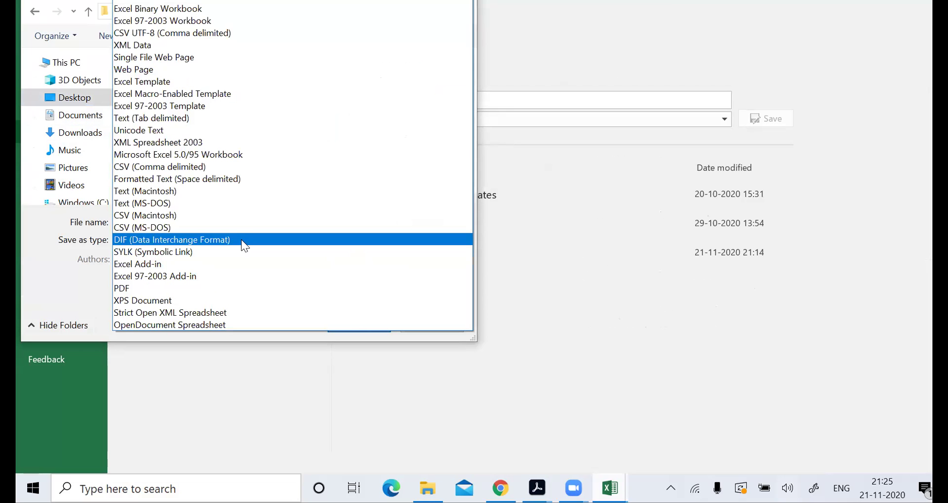
click(211, 33)
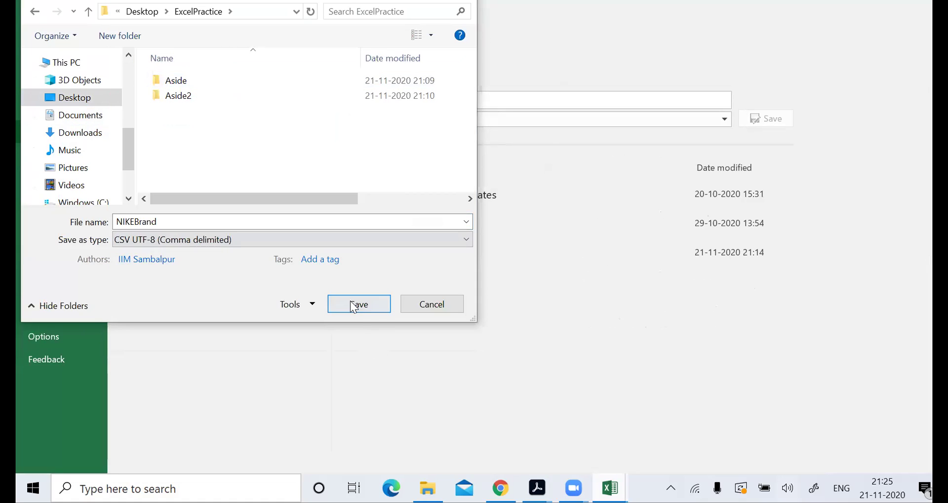
click(378, 308)
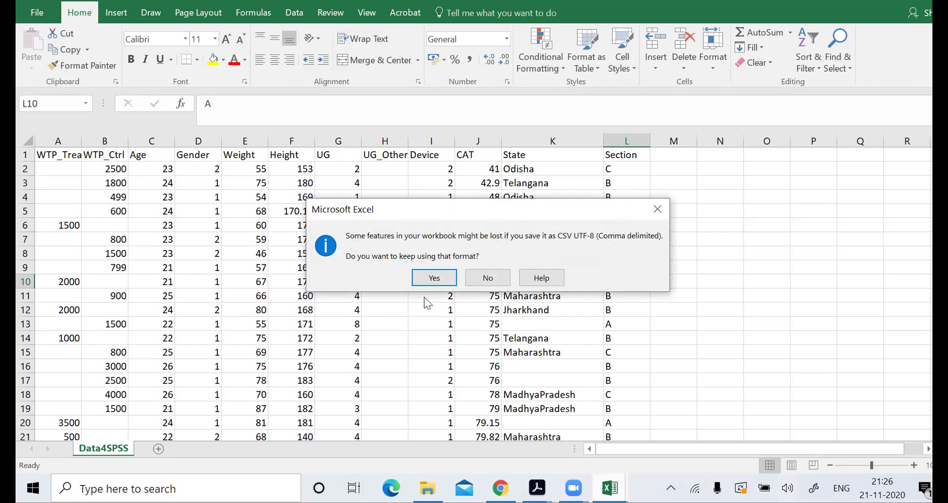
click(434, 278)
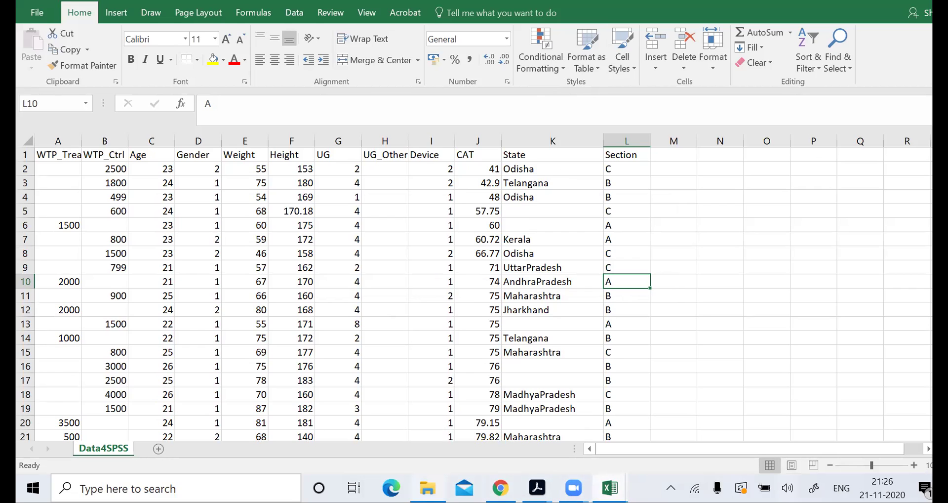
Step: Switch to File Explorer and locate the NIKEBrand file in the Desktop's ExcelPractice folder
key(alt+Tab)
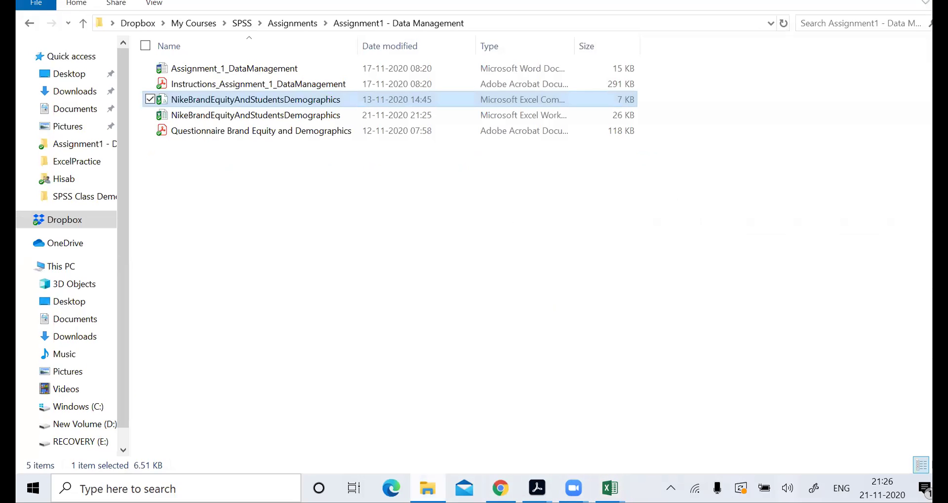
click(434, 353)
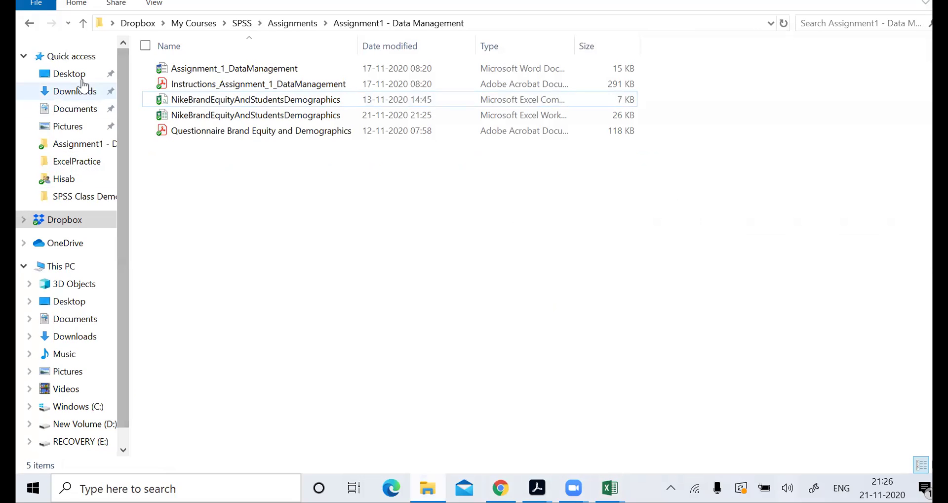
click(66, 74)
double_click(214, 84)
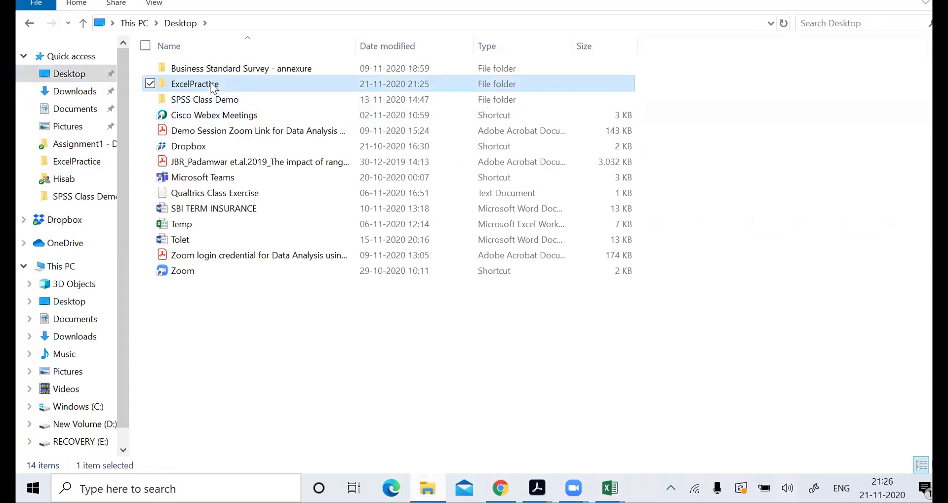
click(211, 103)
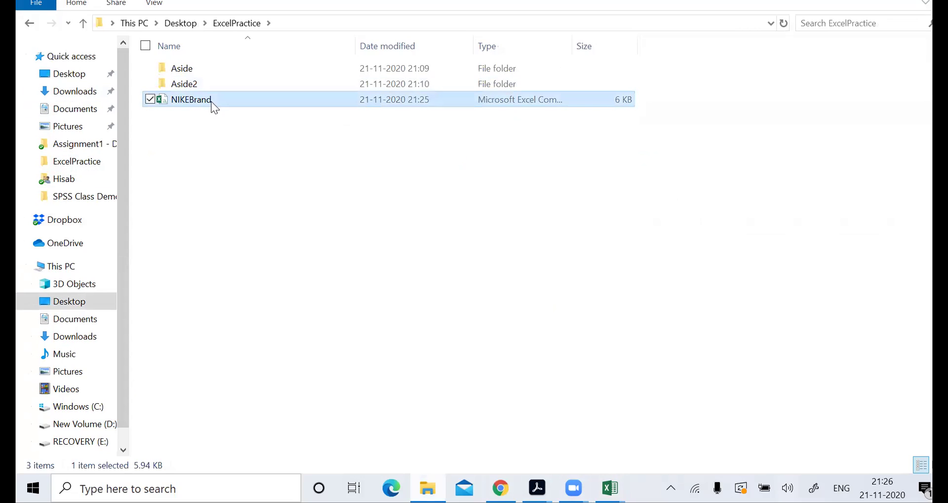